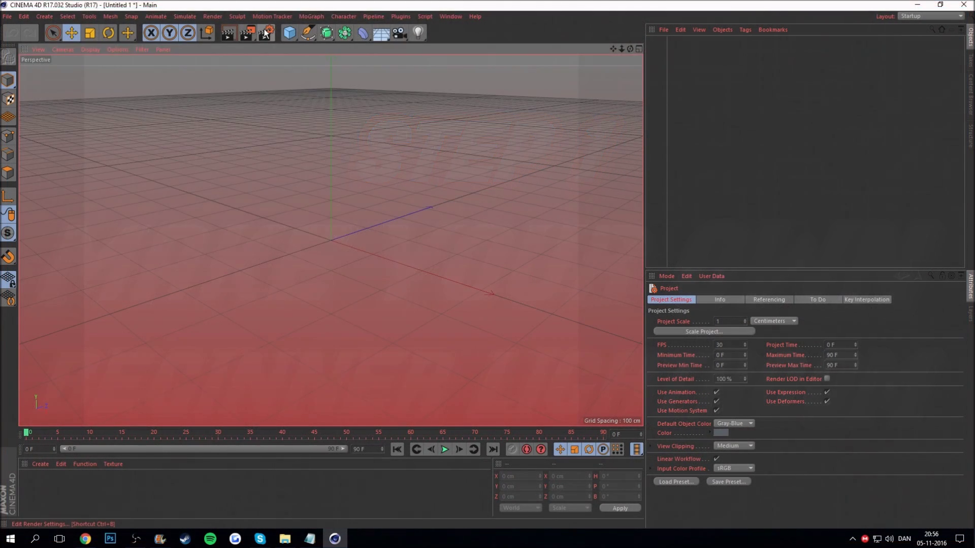
Step: Open the Render Settings window from the toolbar
{"action": "left_click", "coordinate": [260, 35]}
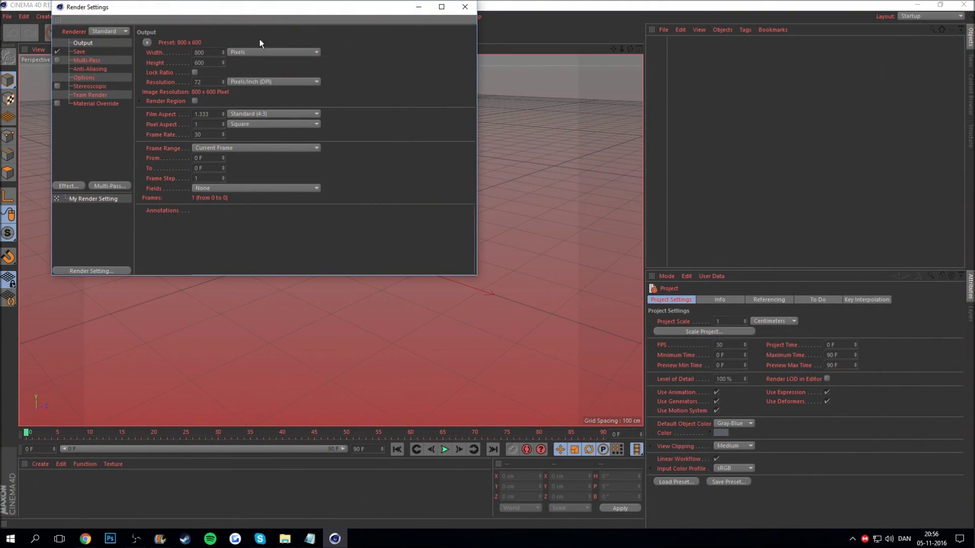
Step: Set the render output size to 1920×1080
{"action": "double_click", "coordinate": [199, 52]}
{"action": "type", "text": "1920"}
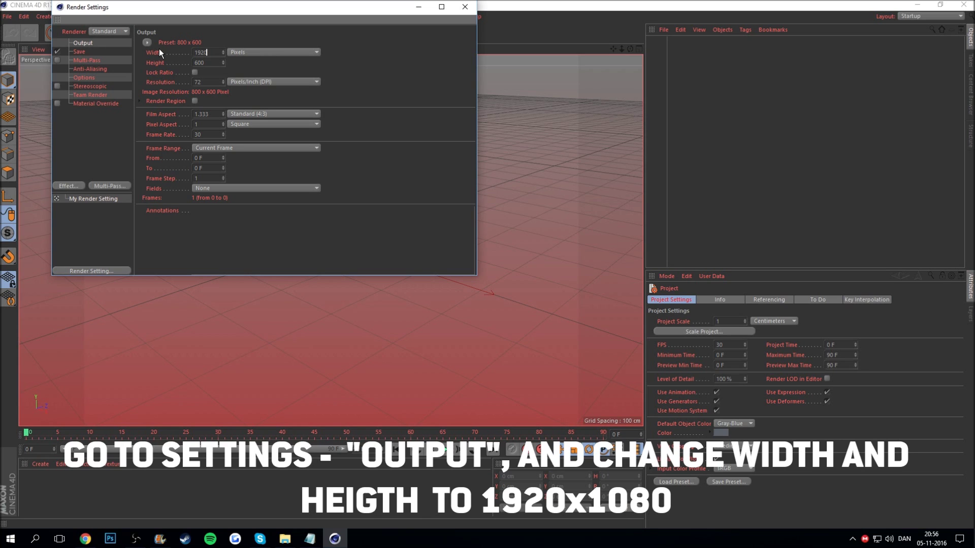
{"action": "double_click", "coordinate": [200, 62]}
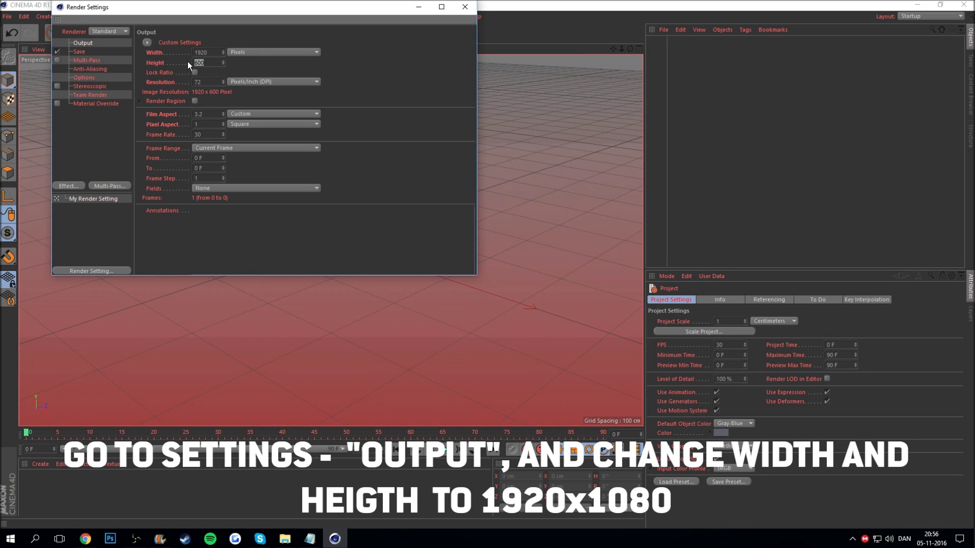
{"action": "type", "text": "1080"}
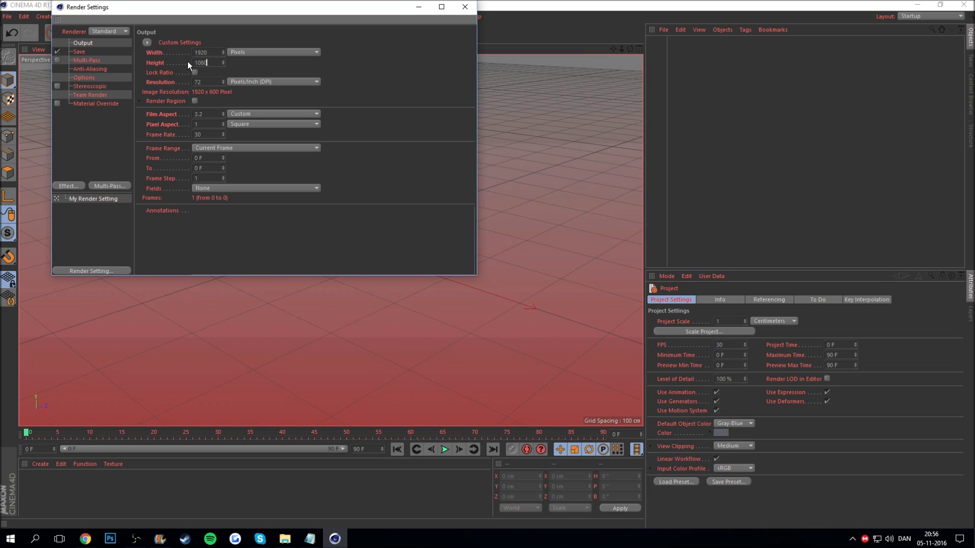
Step: Save rendered images at 32 Bit/Channel with an alpha channel
{"action": "left_click", "coordinate": [80, 51]}
{"action": "left_click", "coordinate": [240, 81]}
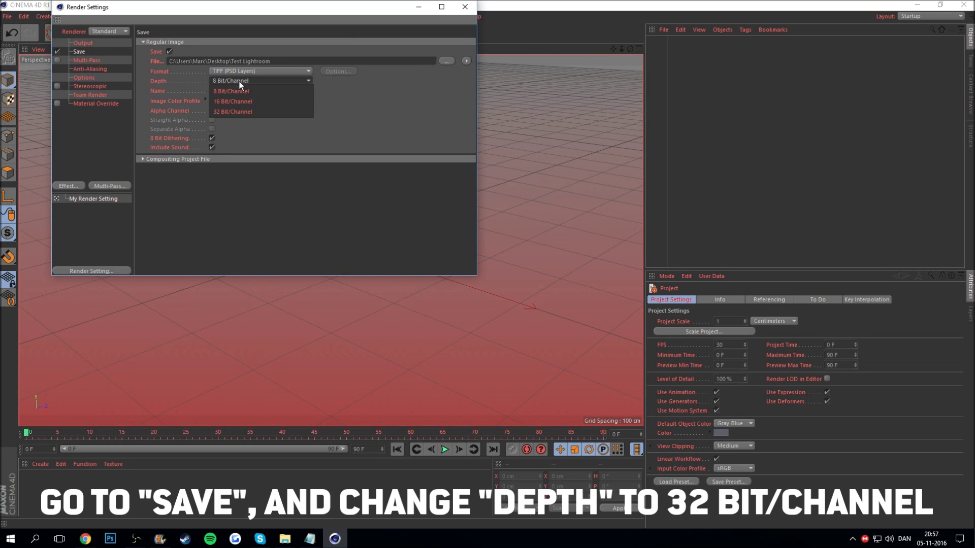
{"action": "left_click", "coordinate": [232, 112]}
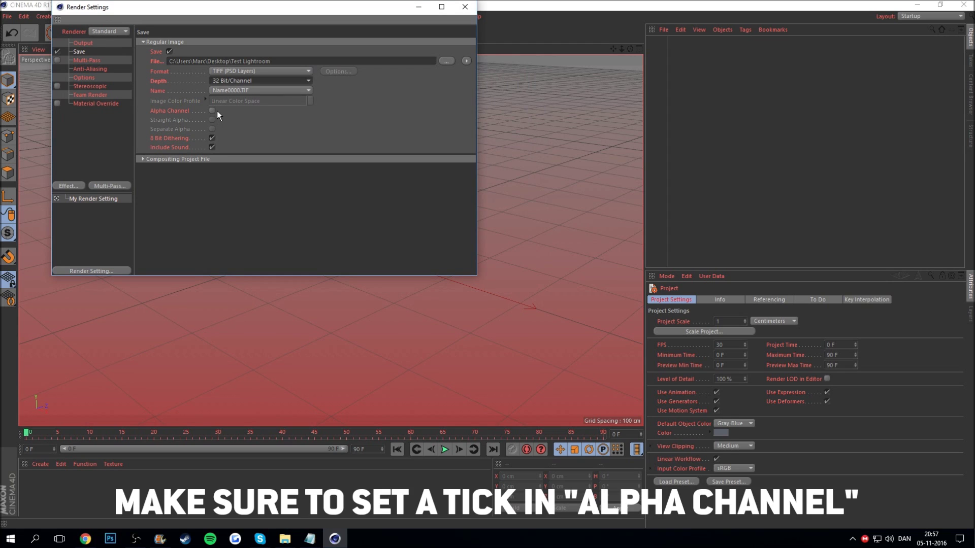
{"action": "left_click", "coordinate": [212, 111]}
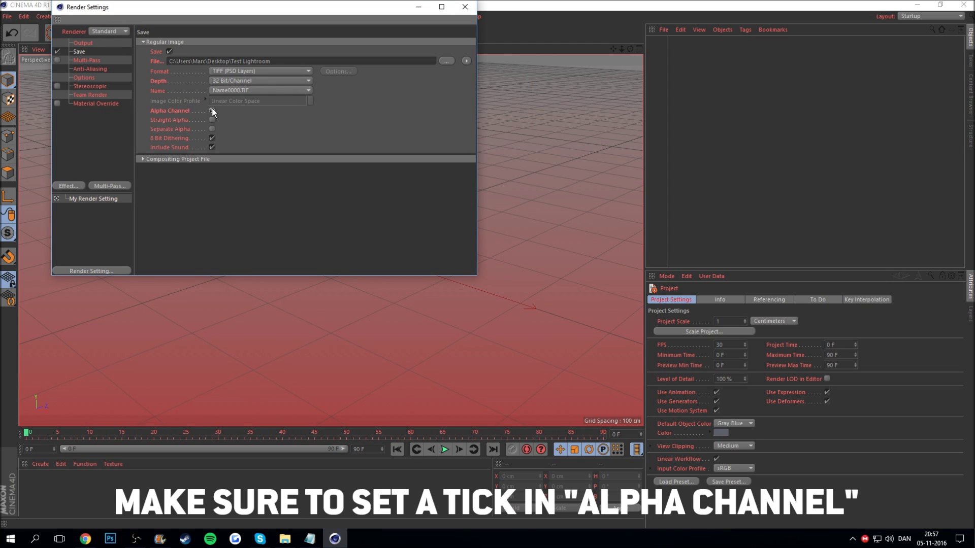
Step: Set anti-aliasing to Best with 16x16 min and max levels, then close Render Settings
{"action": "left_click", "coordinate": [88, 69]}
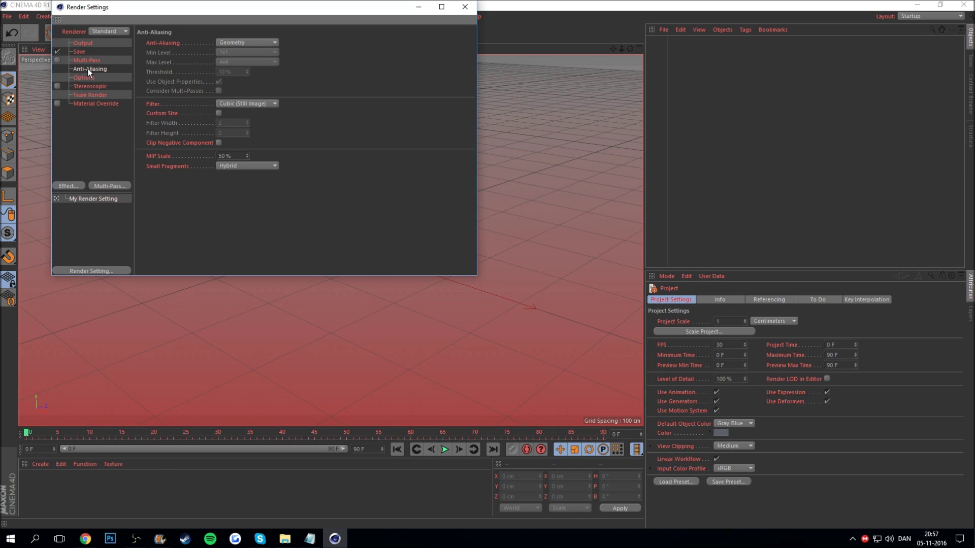
{"action": "left_click", "coordinate": [226, 43]}
{"action": "left_click", "coordinate": [230, 72]}
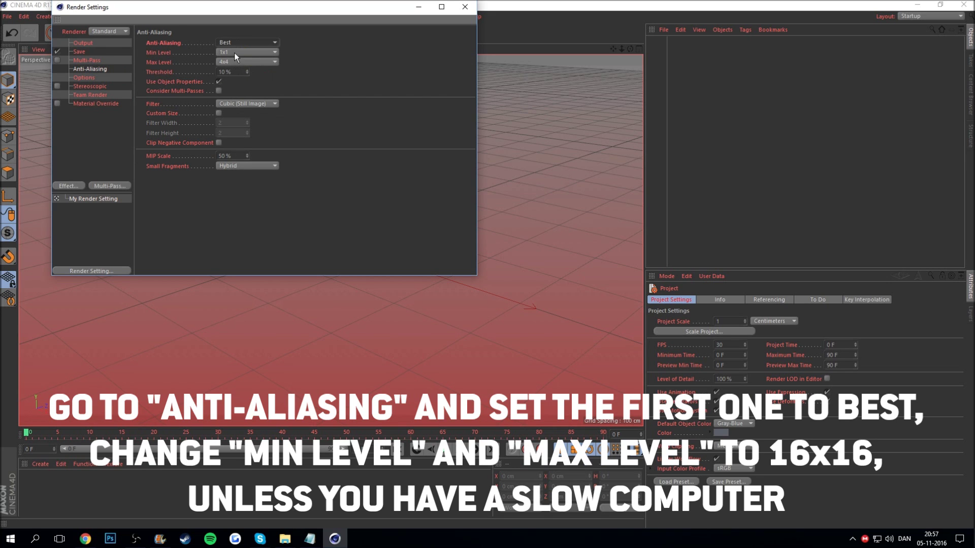
{"action": "left_click", "coordinate": [234, 52]}
{"action": "left_click", "coordinate": [232, 103]}
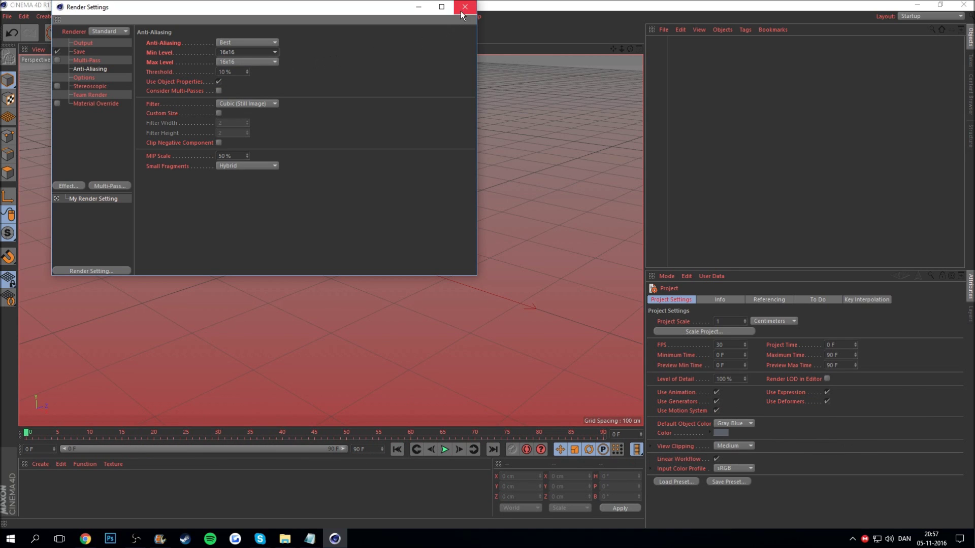
{"action": "left_click", "coordinate": [465, 7]}
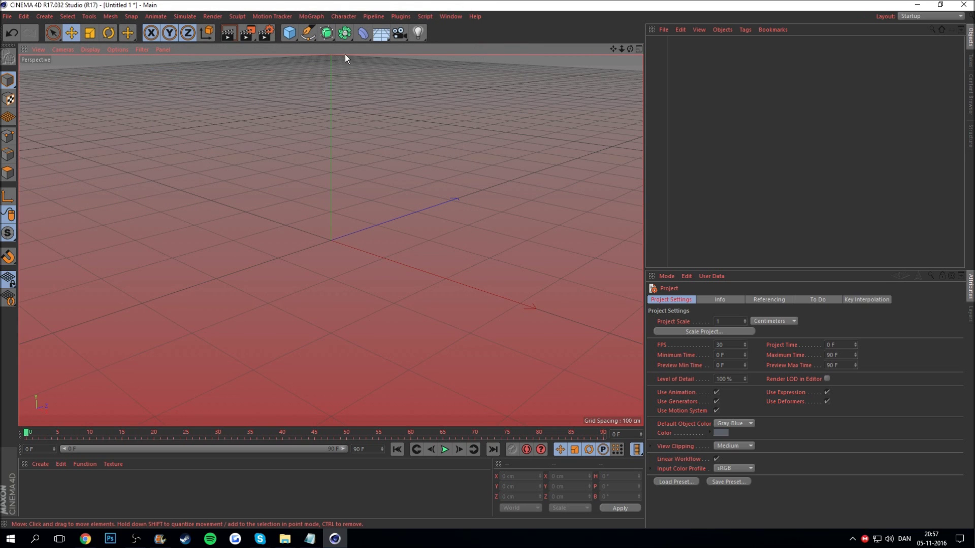
Step: Add a 200 cm radius circle spline and zoom out to view it across the floor
{"action": "left_click", "coordinate": [313, 38]}
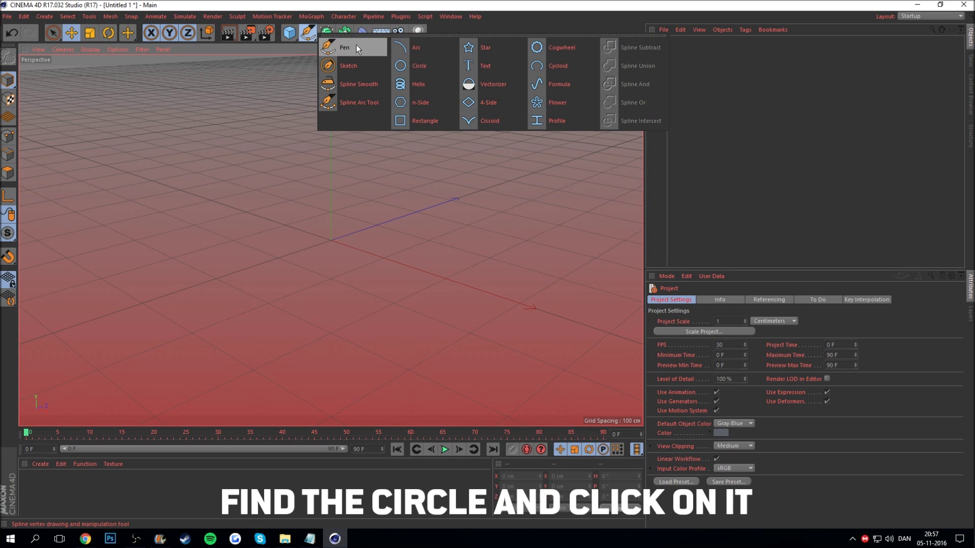
{"action": "left_click", "coordinate": [419, 66]}
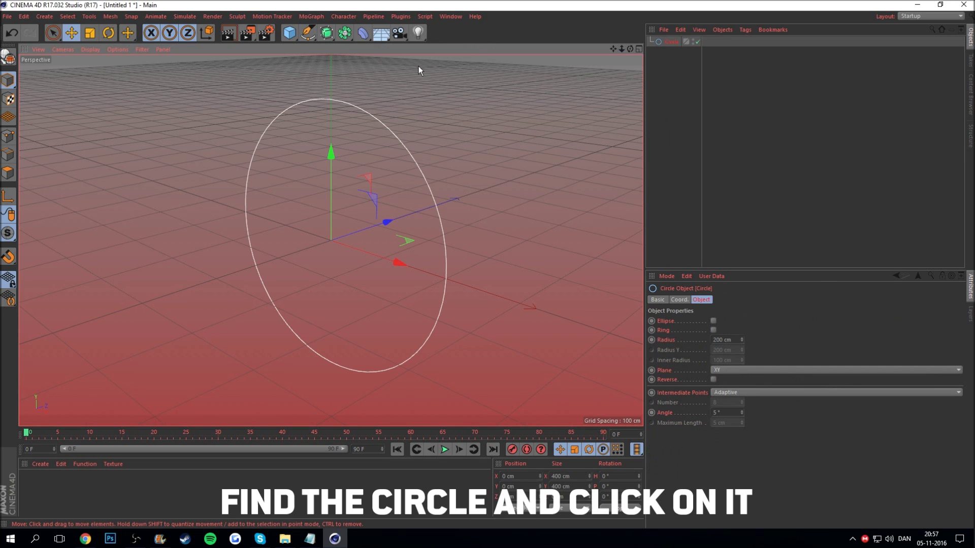
{"action": "scroll", "coordinate": [328, 89], "scroll_direction": "down", "scroll_amount": 1}
{"action": "scroll", "coordinate": [327, 94], "scroll_direction": "down", "scroll_amount": 1}
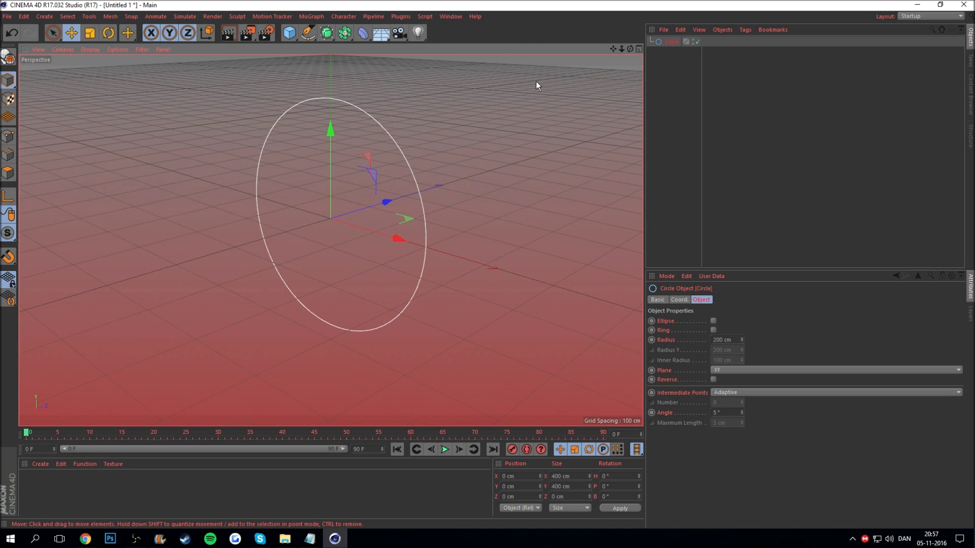
{"action": "mouse_move", "coordinate": [630, 49]}
{"action": "left_mouse_down"}
{"action": "mouse_move", "coordinate": [584, 41]}
{"action": "mouse_move", "coordinate": [611, 49]}
{"action": "left_mouse_up"}
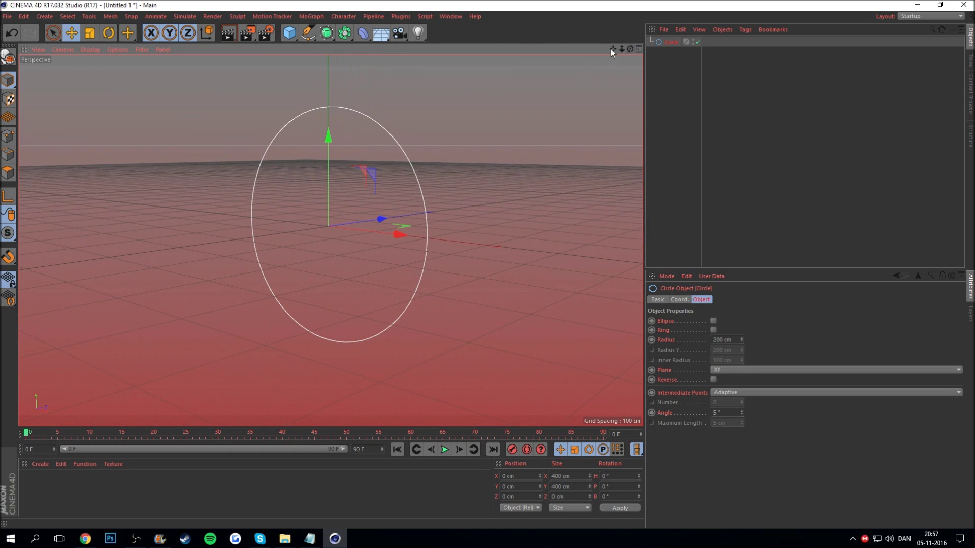
{"action": "left_click", "coordinate": [404, 37]}
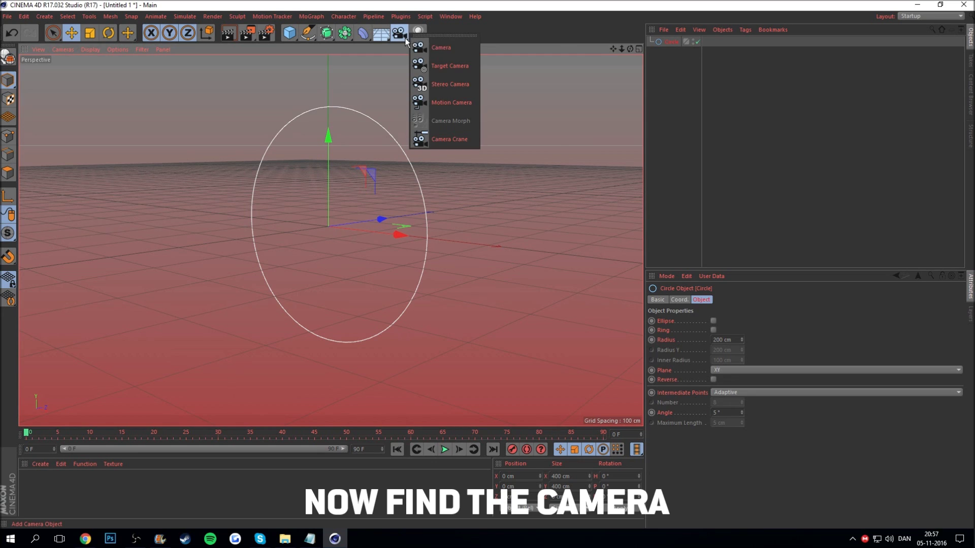
Step: Add a camera and make the circle its child
{"action": "left_click", "coordinate": [437, 48]}
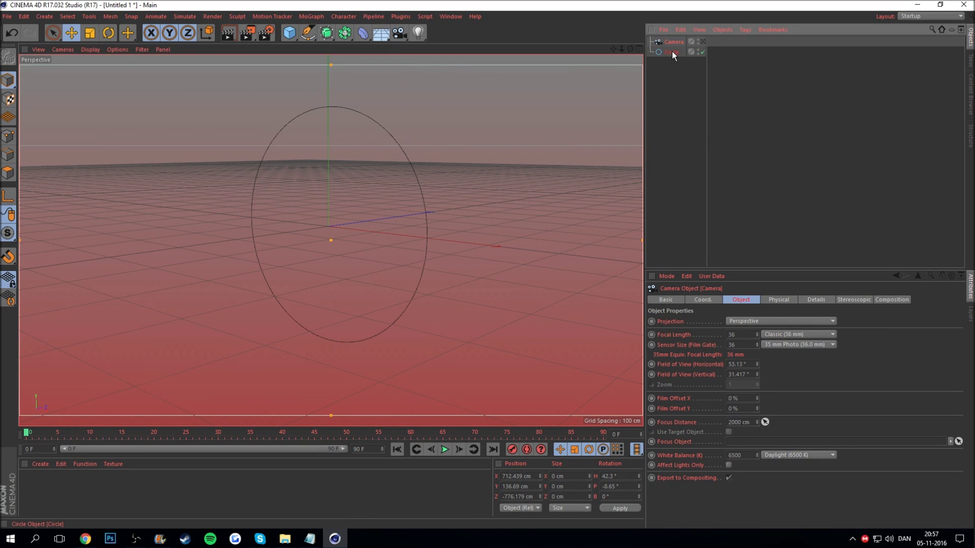
{"action": "left_click_drag", "start_coordinate": [674, 49], "coordinate": [676, 49]}
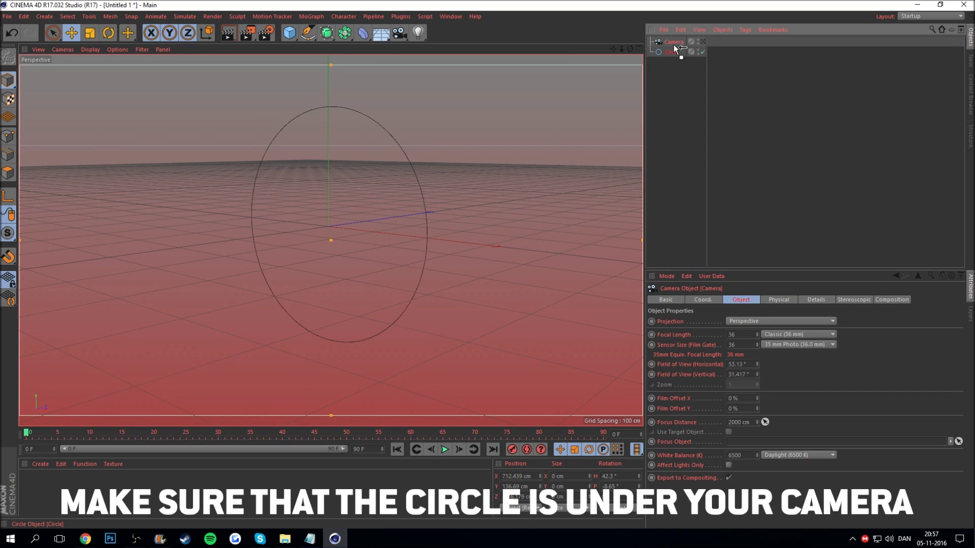
{"action": "left_click_drag", "start_coordinate": [674, 43], "coordinate": [673, 44]}
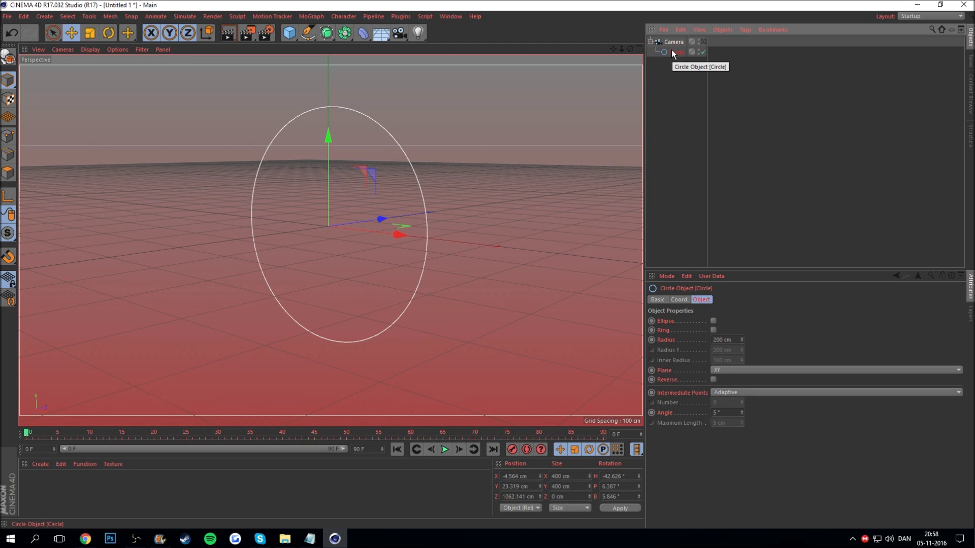
{"action": "scroll", "coordinate": [349, 178], "scroll_direction": "up", "scroll_amount": 3}
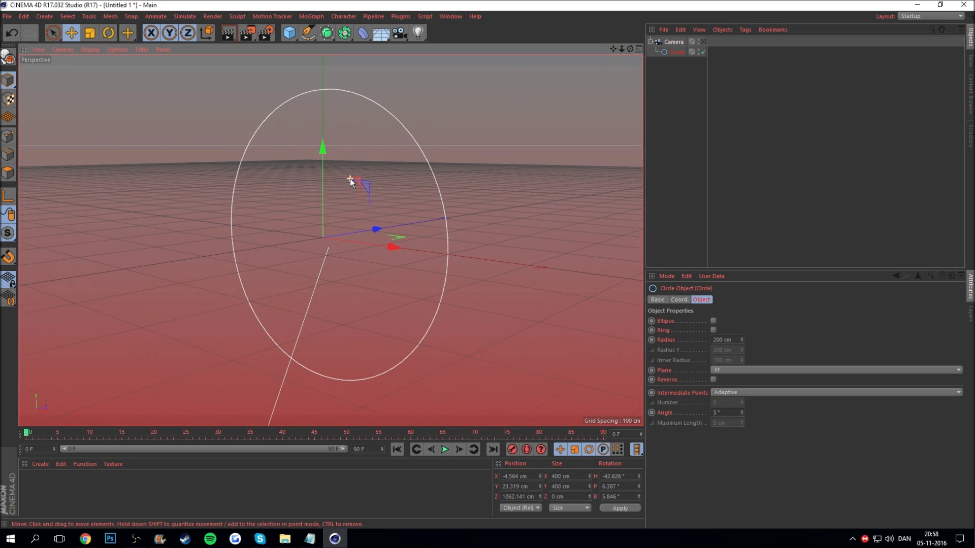
Step: Look through the new camera, pan the view, and hide the circle in the editor
{"action": "left_click", "coordinate": [703, 41]}
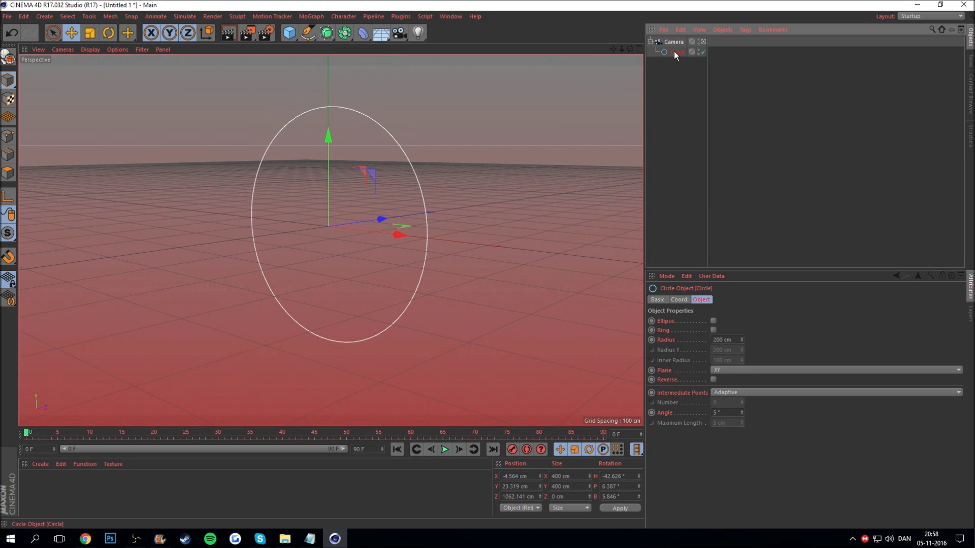
{"action": "left_click", "coordinate": [613, 48]}
{"action": "left_click_drag", "start_coordinate": [613, 49], "coordinate": [332, 241]}
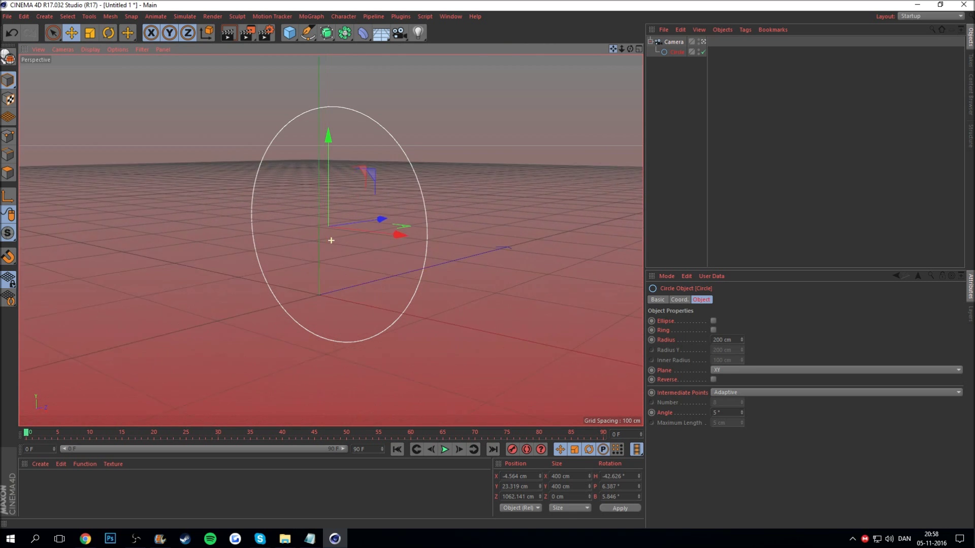
{"action": "left_click", "coordinate": [699, 50]}
{"action": "left_click", "coordinate": [700, 50]}
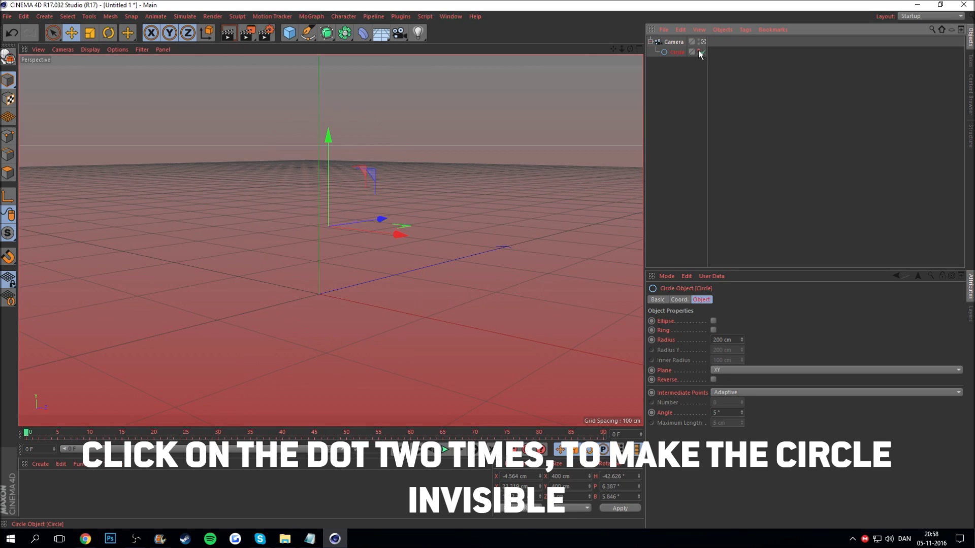
{"action": "left_click", "coordinate": [446, 136]}
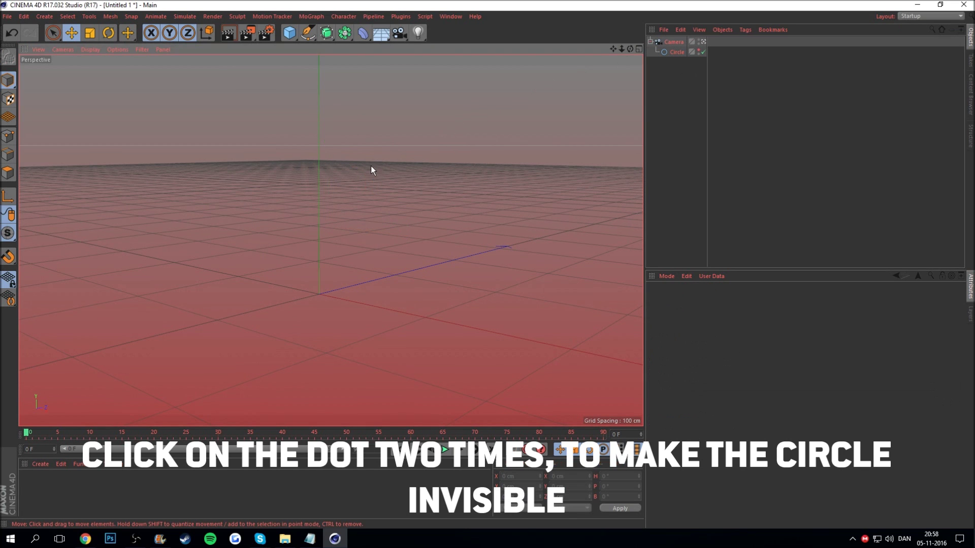
Step: Inspect the camera from the side, return to its view, and collapse its hierarchy
{"action": "left_click", "coordinate": [704, 42]}
{"action": "scroll", "coordinate": [415, 177], "scroll_direction": "down", "scroll_amount": 3}
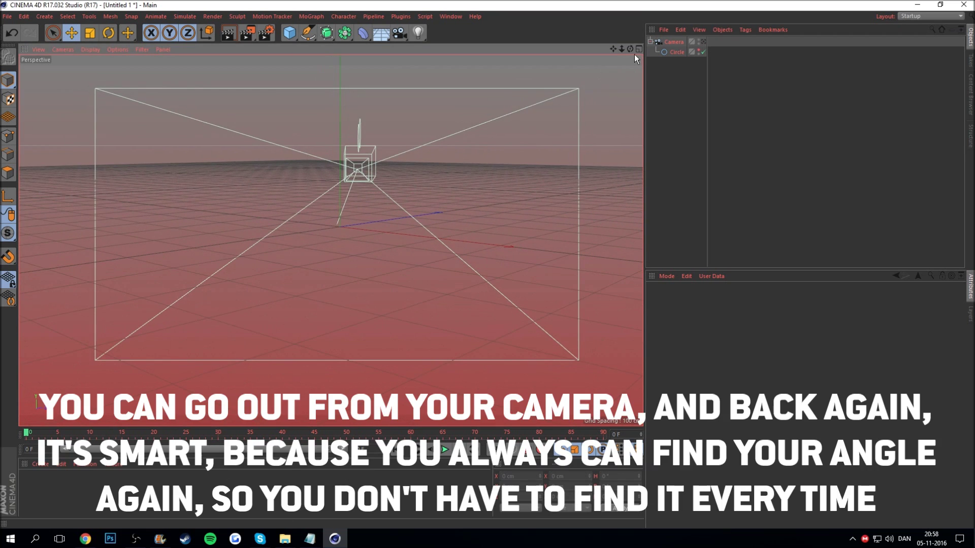
{"action": "left_click_drag", "start_coordinate": [630, 50], "coordinate": [533, 56]}
{"action": "mouse_move", "coordinate": [630, 49]}
{"action": "left_mouse_down"}
{"action": "mouse_move", "coordinate": [610, 50]}
{"action": "mouse_move", "coordinate": [635, 51]}
{"action": "left_mouse_up"}
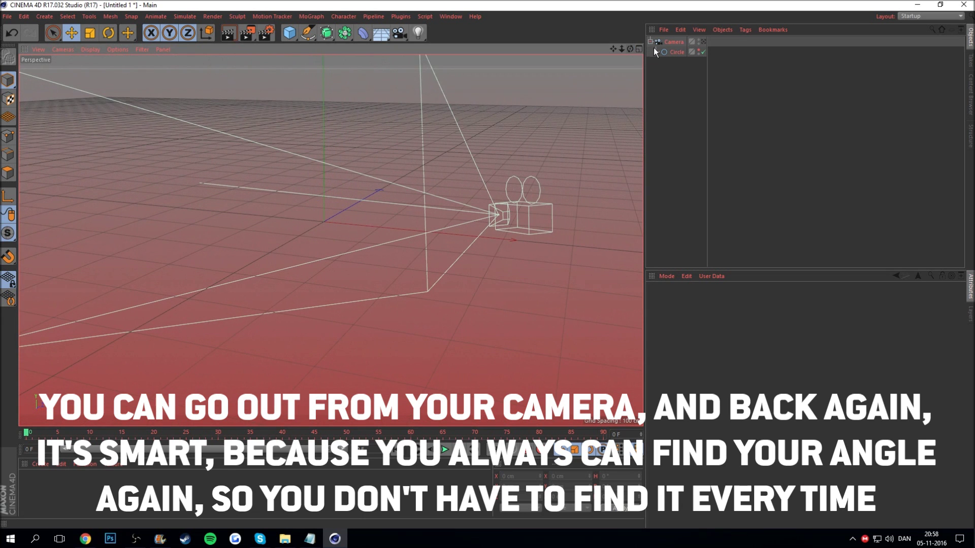
{"action": "left_click", "coordinate": [703, 43]}
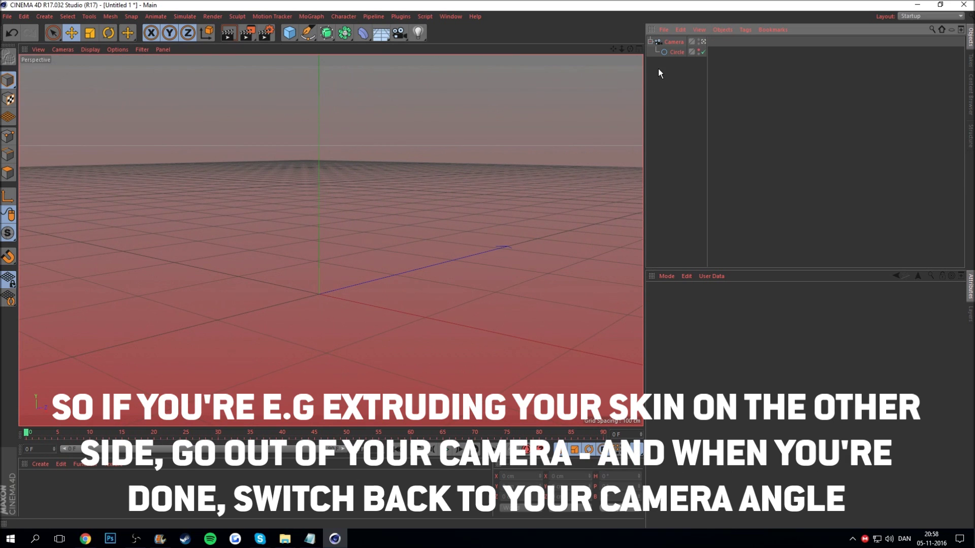
{"action": "left_click", "coordinate": [650, 41]}
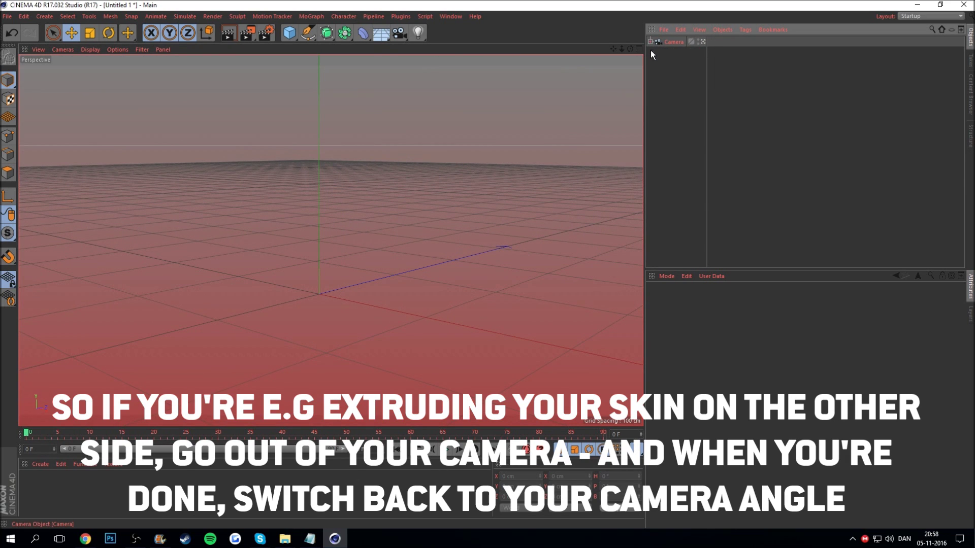
{"action": "left_click", "coordinate": [667, 41]}
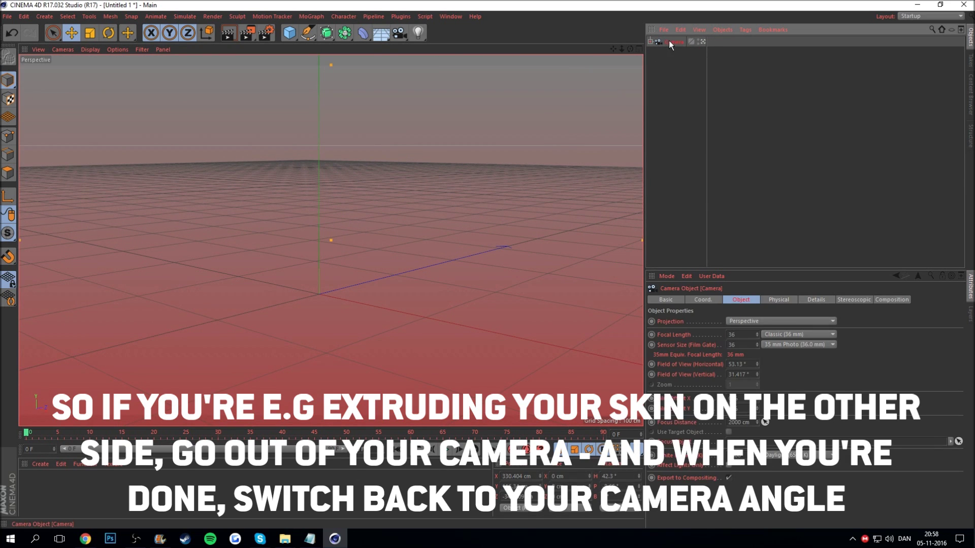
Step: Set the camera's horizontal field of view to 120°, then deselect it
{"action": "left_click", "coordinate": [746, 364]}
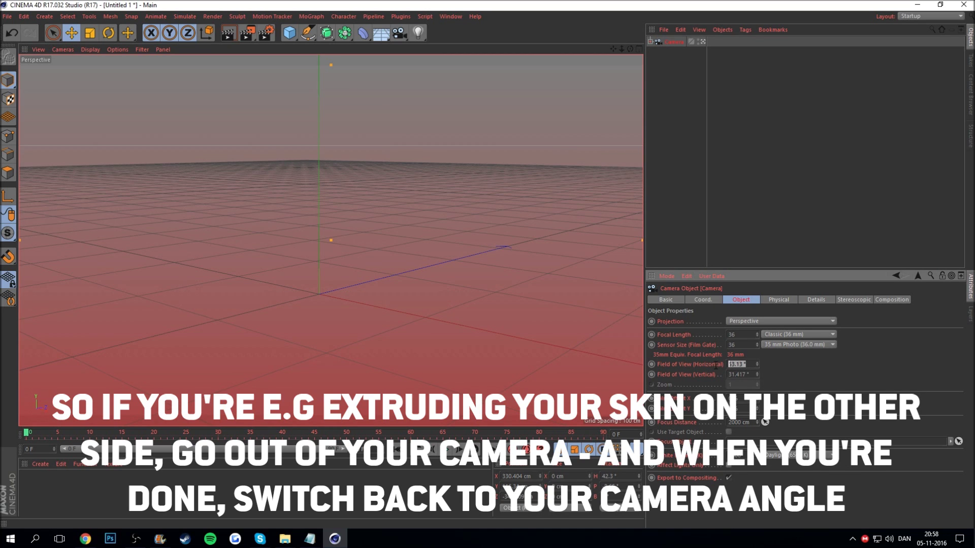
{"action": "type", "text": "120"}
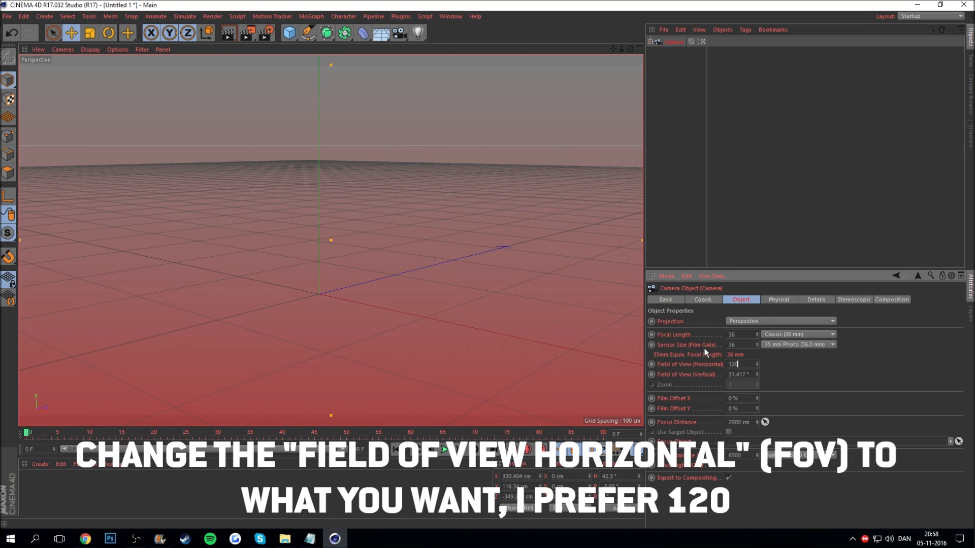
{"action": "key", "text": "Return"}
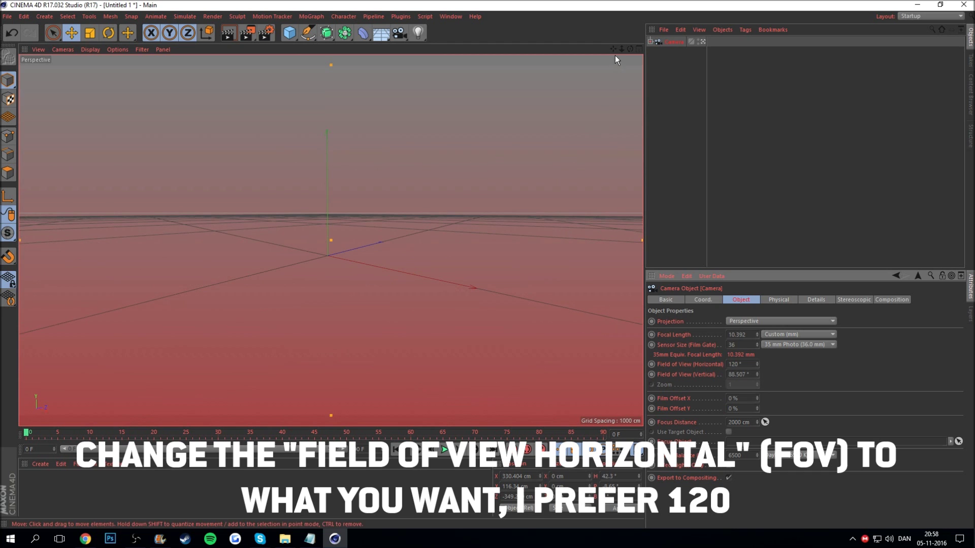
{"action": "mouse_move", "coordinate": [613, 49]}
{"action": "left_mouse_down"}
{"action": "mouse_move", "coordinate": [609, 64]}
{"action": "mouse_move", "coordinate": [622, 50]}
{"action": "left_mouse_up"}
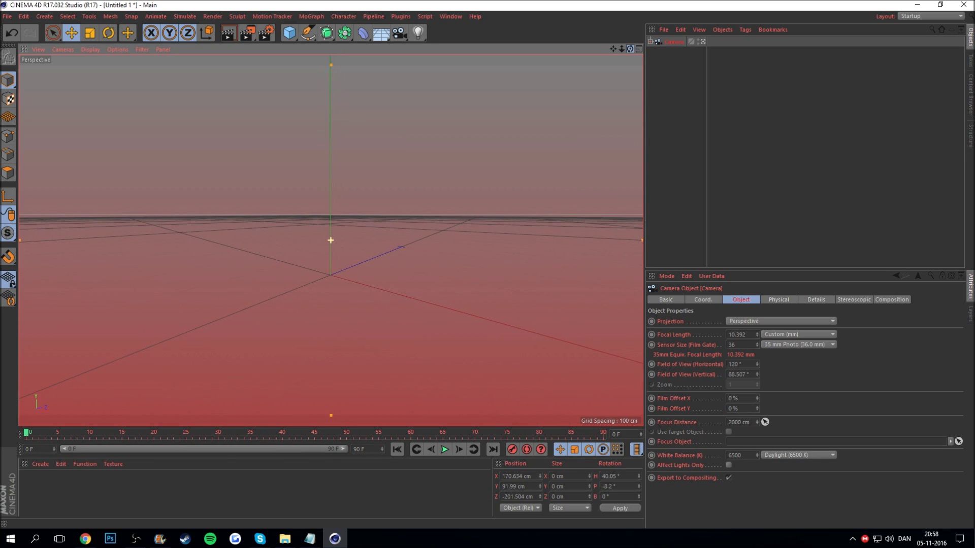
{"action": "left_click", "coordinate": [388, 165]}
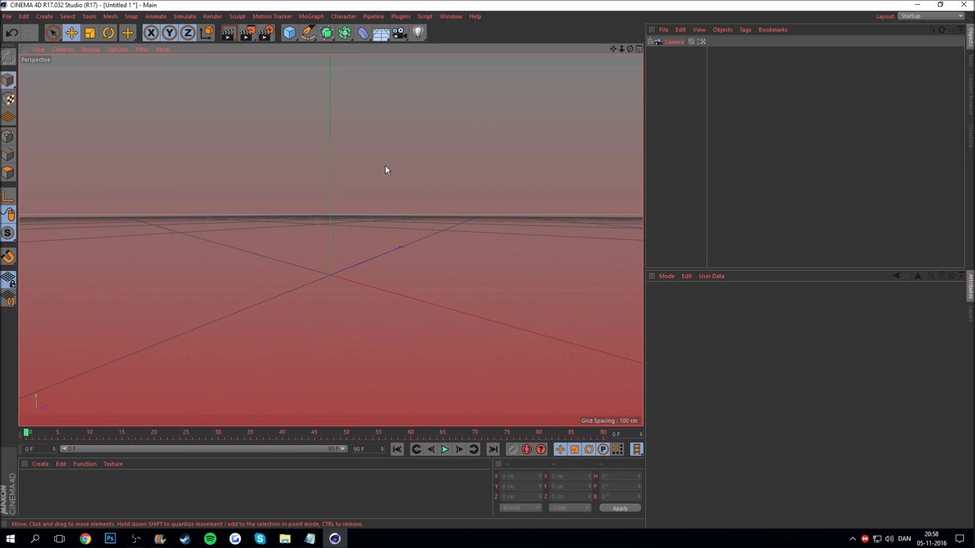
Step: Add an omni light and switch to the editor view to see it beside the camera
{"action": "left_click", "coordinate": [418, 37]}
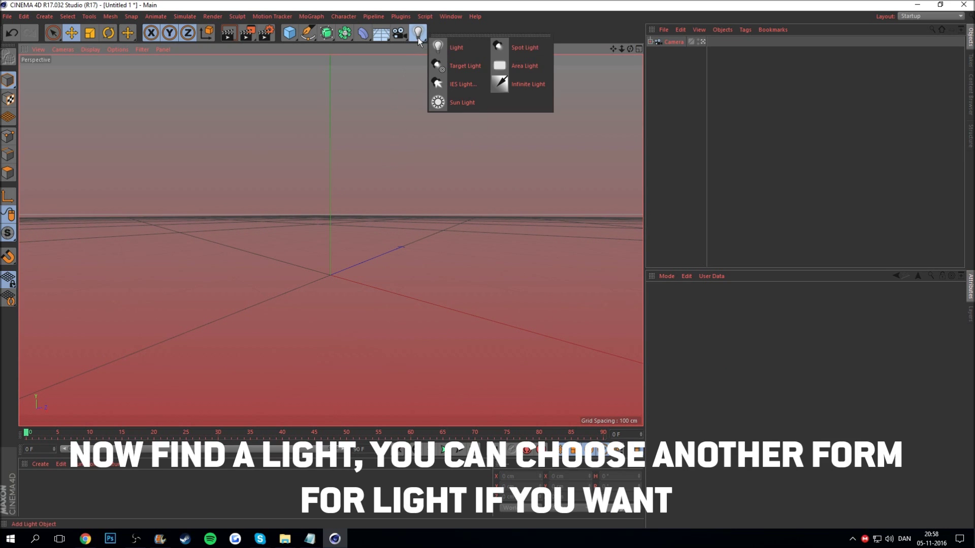
{"action": "left_click", "coordinate": [445, 51]}
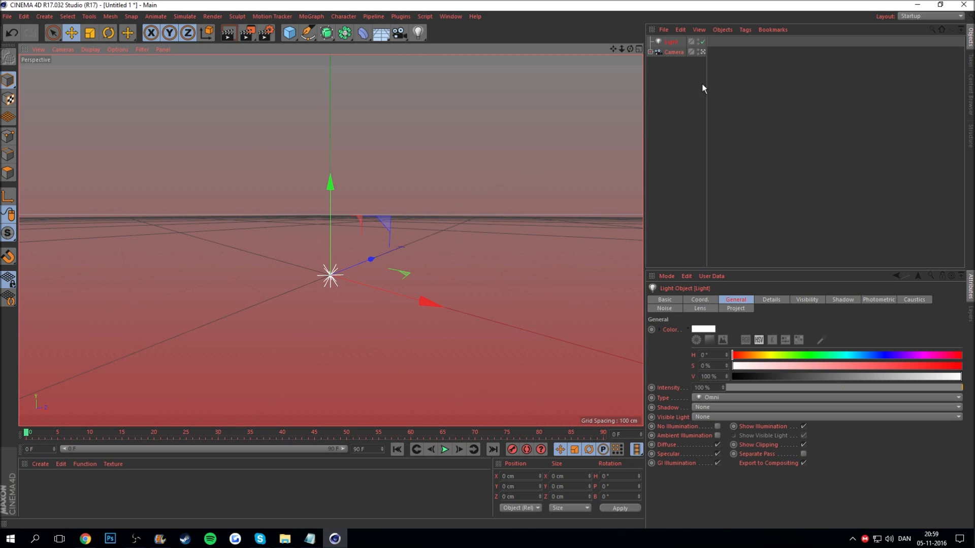
{"action": "left_click", "coordinate": [702, 51]}
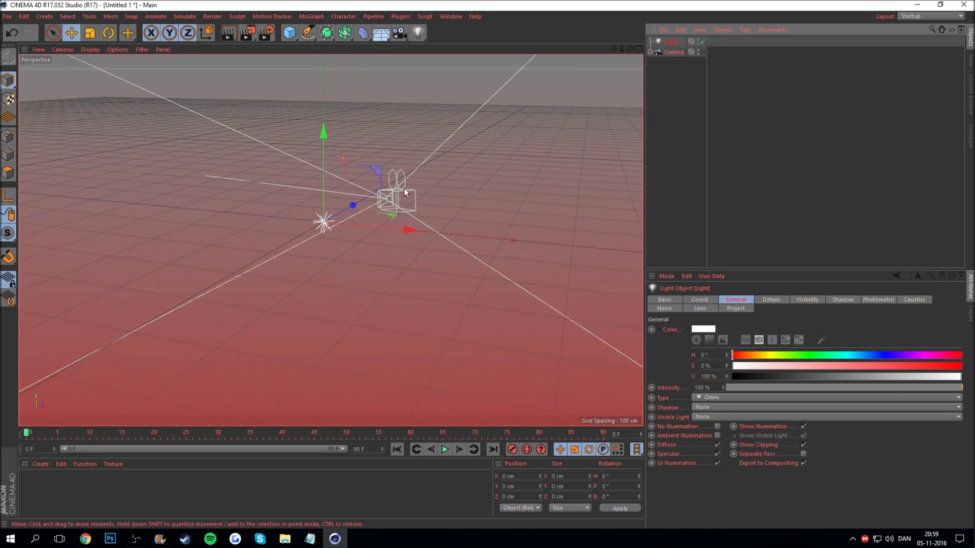
{"action": "mouse_move", "coordinate": [629, 49]}
{"action": "left_mouse_down"}
{"action": "mouse_move", "coordinate": [370, 121]}
{"action": "mouse_move", "coordinate": [349, 178]}
{"action": "left_mouse_up"}
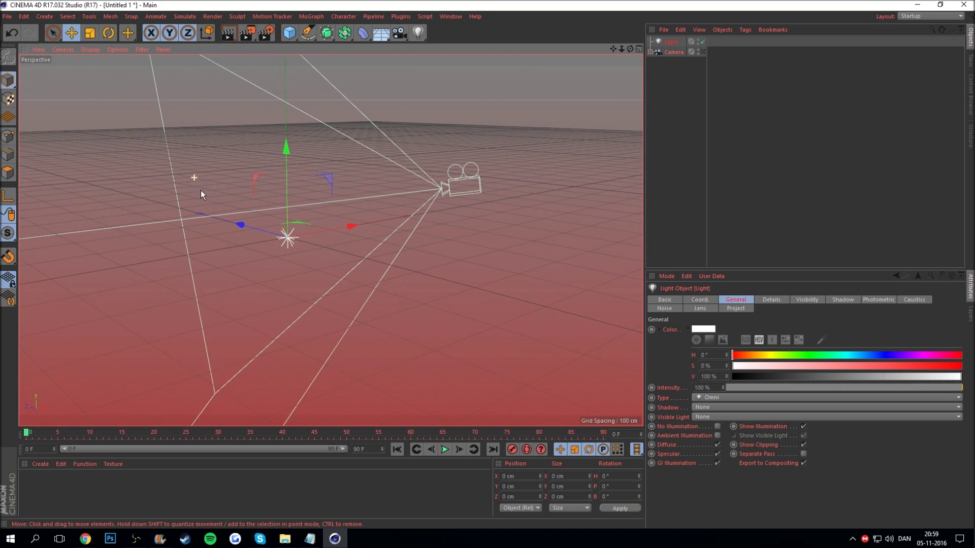
{"action": "left_click_drag", "start_coordinate": [630, 49], "coordinate": [627, 52]}
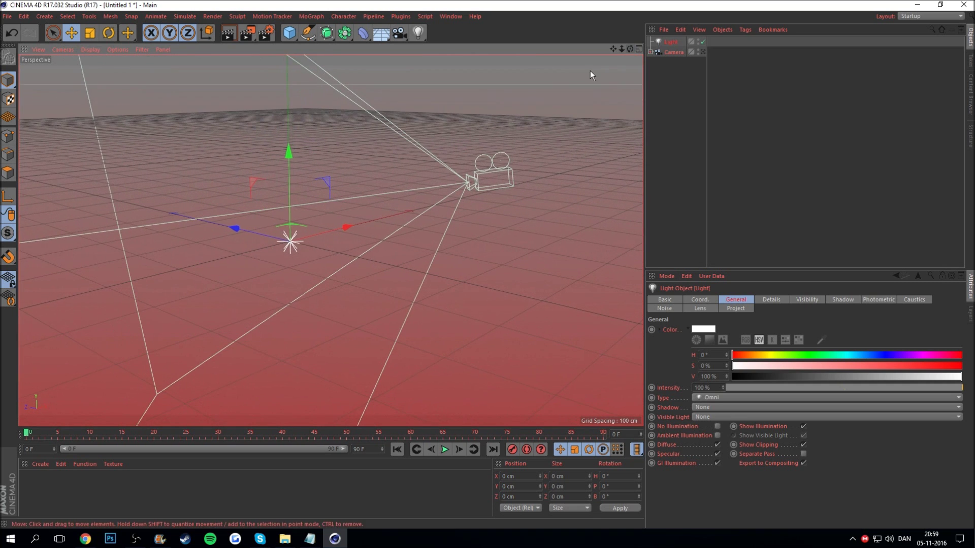
{"action": "left_click_drag", "start_coordinate": [289, 151], "coordinate": [295, 58]}
Step: Place the light at Y 457.852 cm, Z -597.077 cm and duplicate it
{"action": "mouse_move", "coordinate": [377, 266]}
{"action": "left_mouse_down", "text": "alt"}
{"action": "mouse_move", "coordinate": [339, 203]}
{"action": "mouse_move", "coordinate": [369, 280]}
{"action": "mouse_move", "coordinate": [307, 118]}
{"action": "mouse_move", "coordinate": [338, 163]}
{"action": "mouse_move", "coordinate": [342, 108]}
{"action": "left_mouse_up", "text": "alt"}
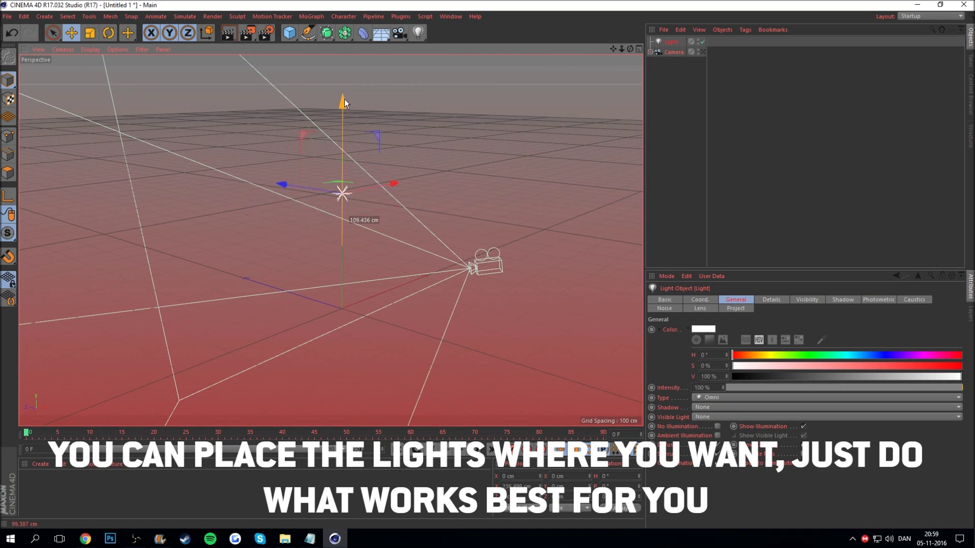
{"action": "left_click_drag", "start_coordinate": [340, 169], "coordinate": [377, 149], "text": "alt"}
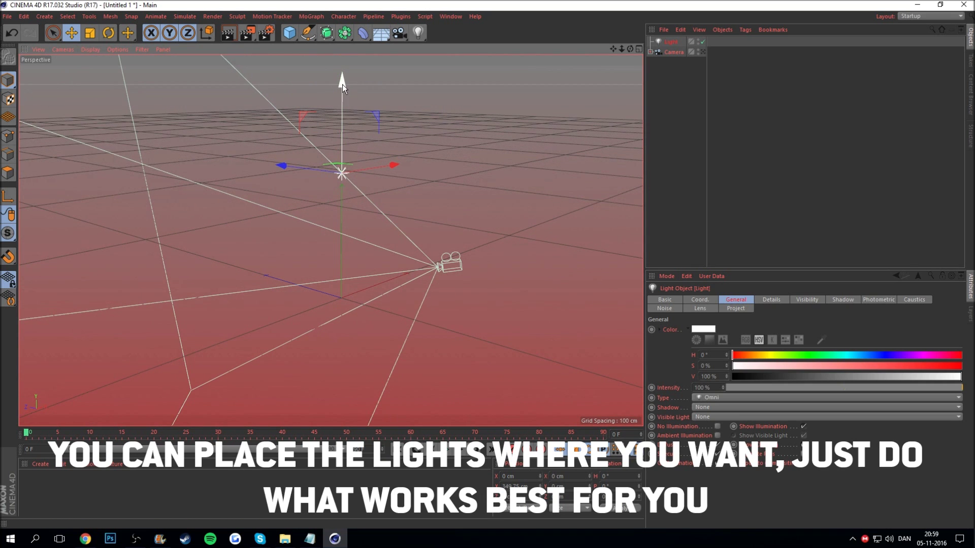
{"action": "left_click_drag", "start_coordinate": [342, 85], "coordinate": [342, 44]}
{"action": "left_click_drag", "start_coordinate": [630, 49], "coordinate": [508, 90]}
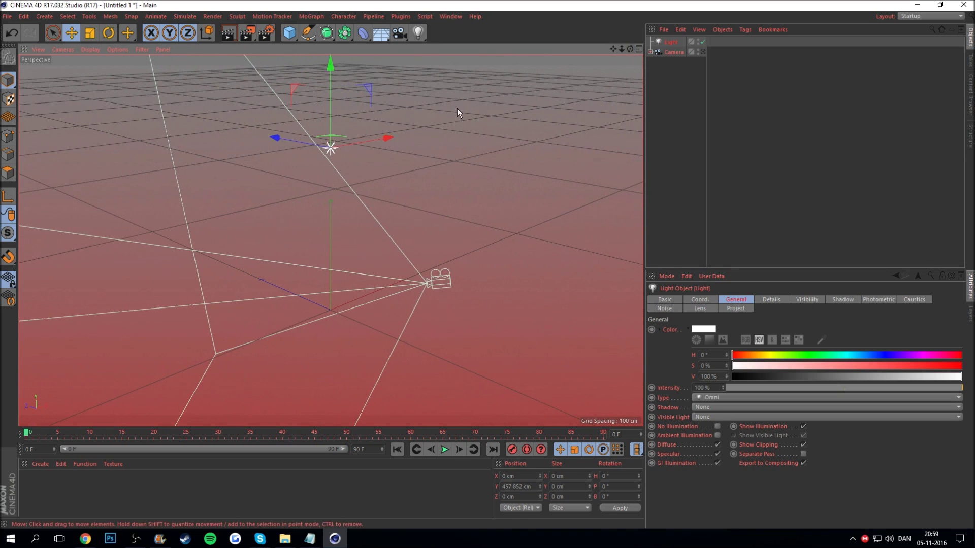
{"action": "left_click_drag", "start_coordinate": [288, 141], "coordinate": [477, 176]}
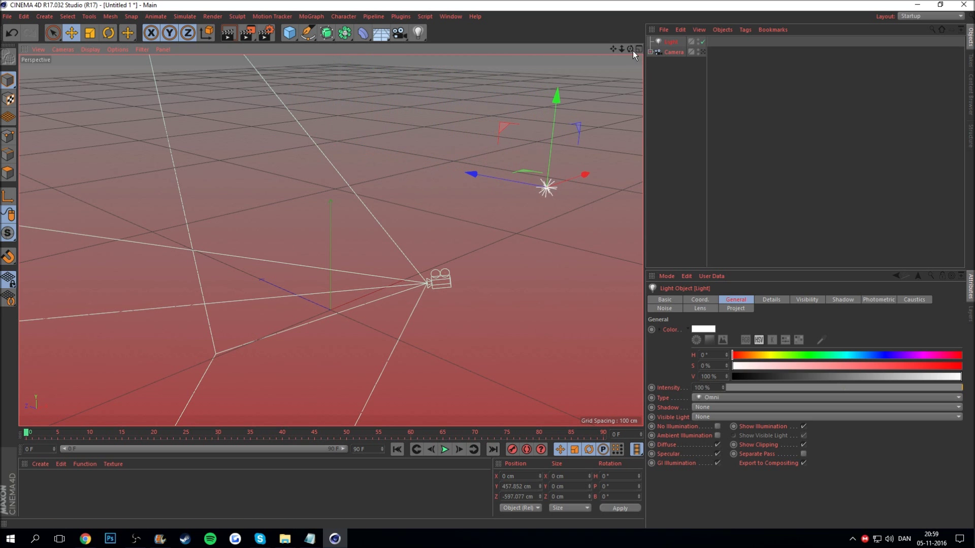
{"action": "left_click_drag", "start_coordinate": [630, 49], "coordinate": [599, 61]}
{"action": "left_click_drag", "start_coordinate": [330, 241], "coordinate": [586, 104]}
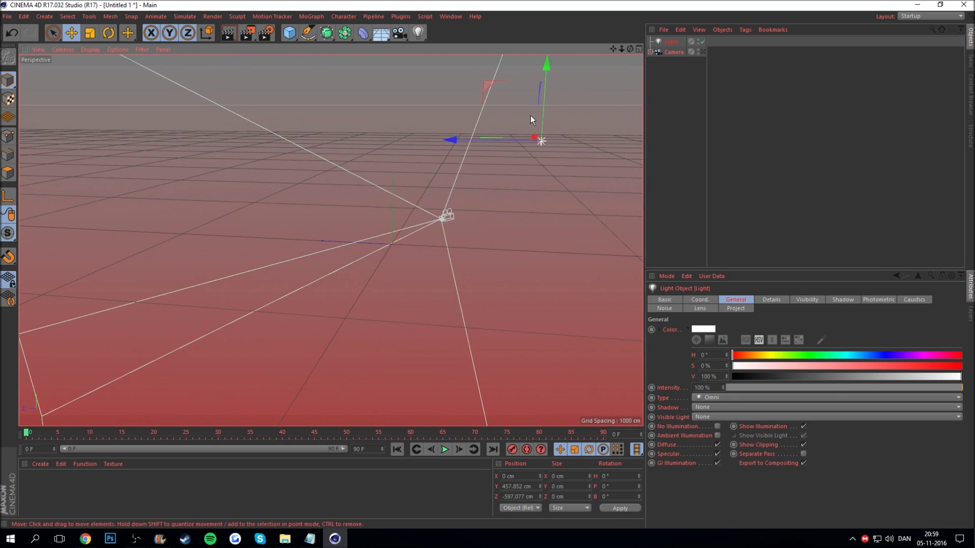
{"action": "mouse_move", "coordinate": [632, 47]}
{"action": "left_mouse_down"}
{"action": "mouse_move", "coordinate": [331, 240]}
{"action": "mouse_move", "coordinate": [632, 47]}
{"action": "left_mouse_up"}
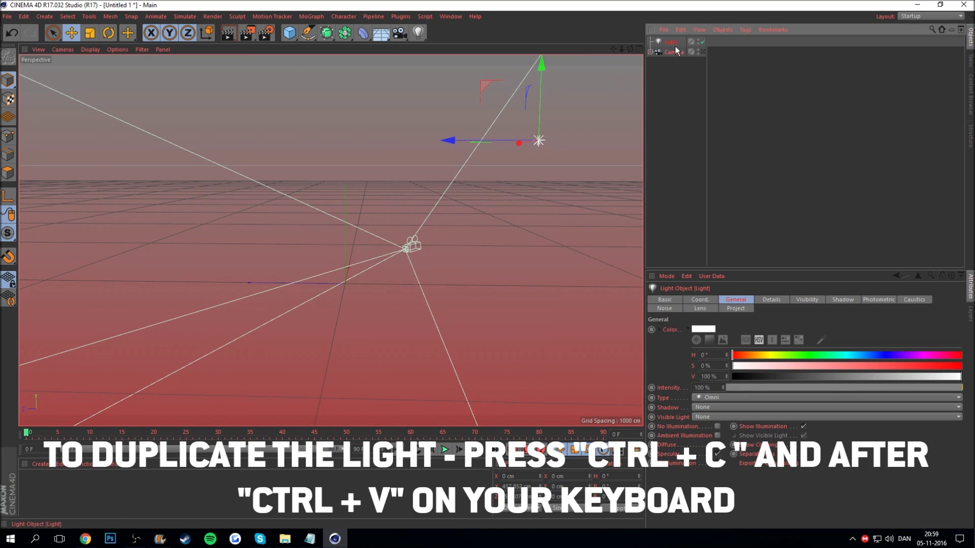
{"action": "key", "text": "ctrl+c"}
{"action": "key", "text": "ctrl+v"}
Step: Move the duplicate Light.1 to the left of the original light
{"action": "left_click_drag", "start_coordinate": [459, 138], "coordinate": [111, 156]}
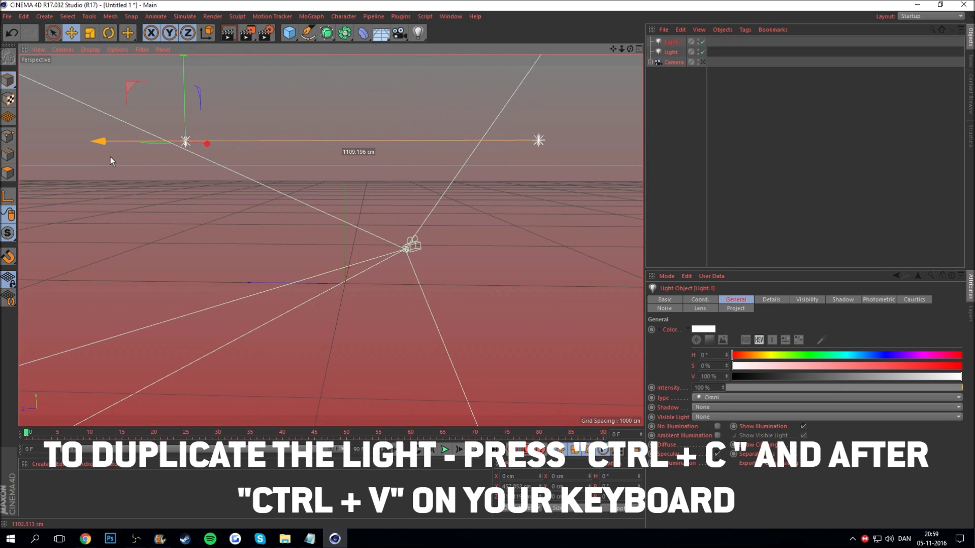
{"action": "left_click_drag", "start_coordinate": [630, 48], "coordinate": [331, 240]}
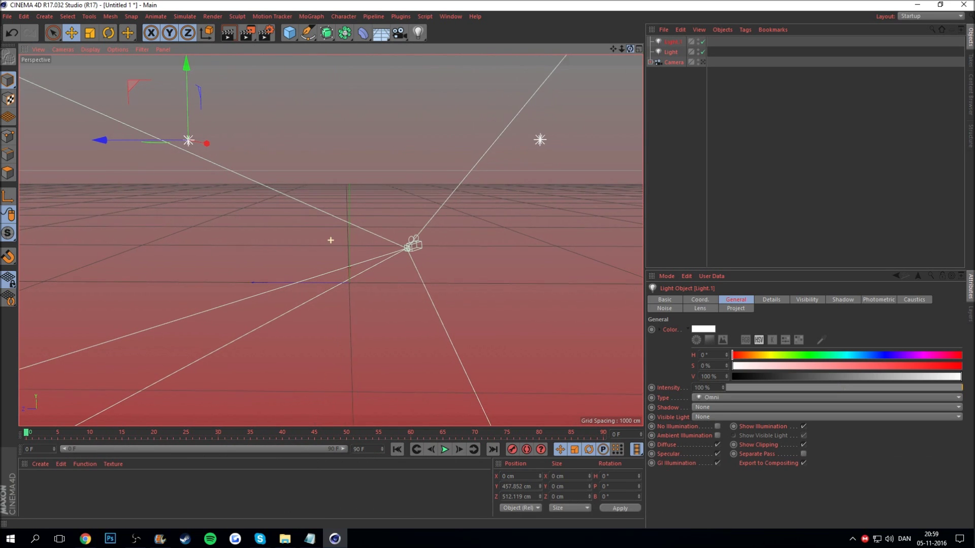
{"action": "left_click", "coordinate": [539, 139]}
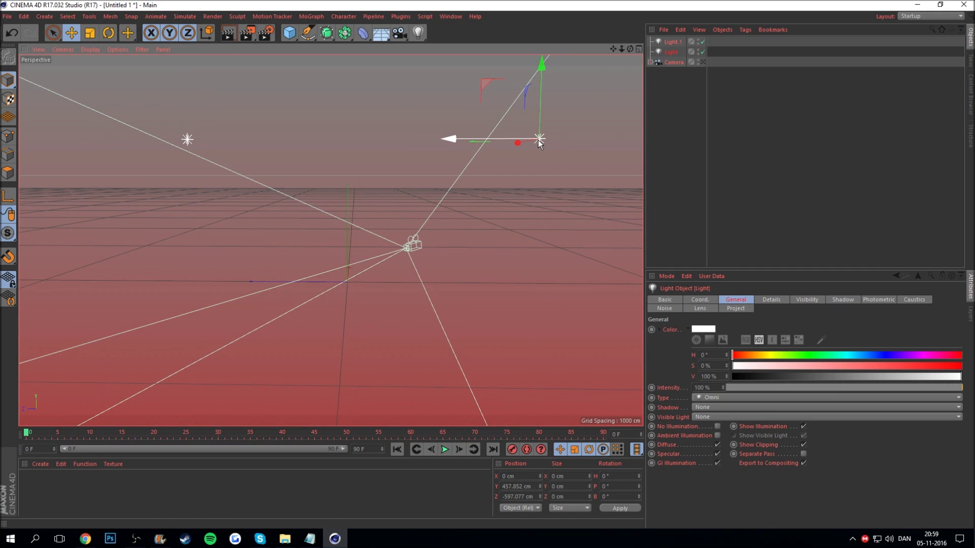
{"action": "left_click", "coordinate": [188, 141]}
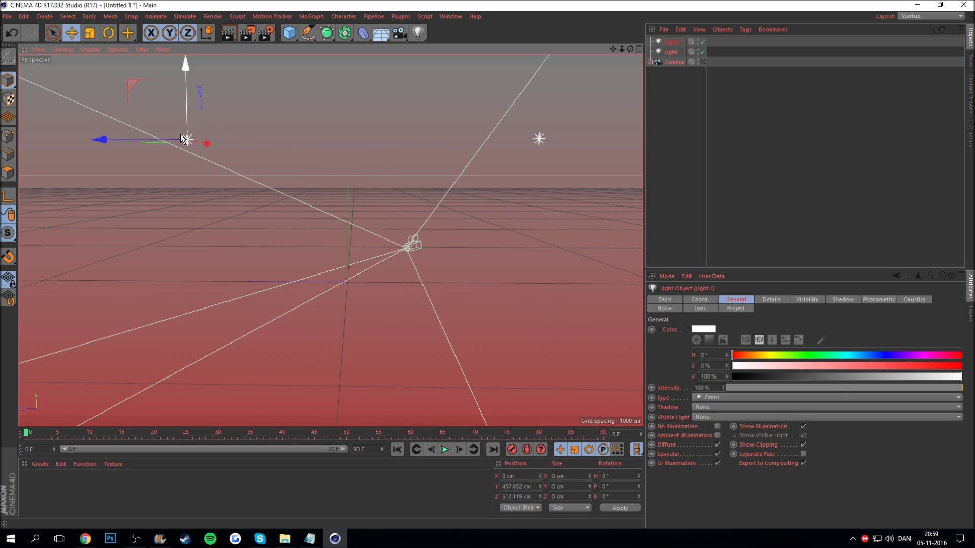
{"action": "left_click_drag", "start_coordinate": [115, 143], "coordinate": [100, 142]}
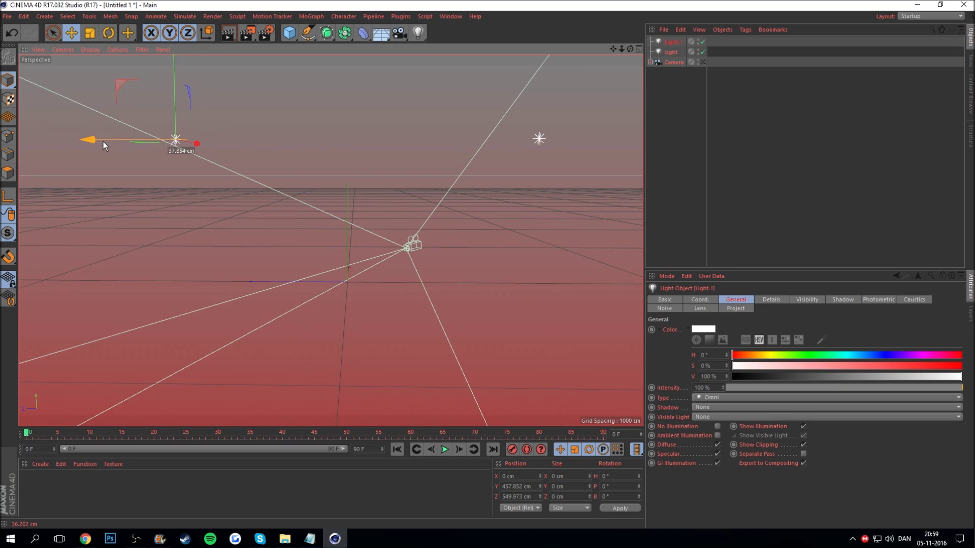
{"action": "left_click", "coordinate": [343, 108]}
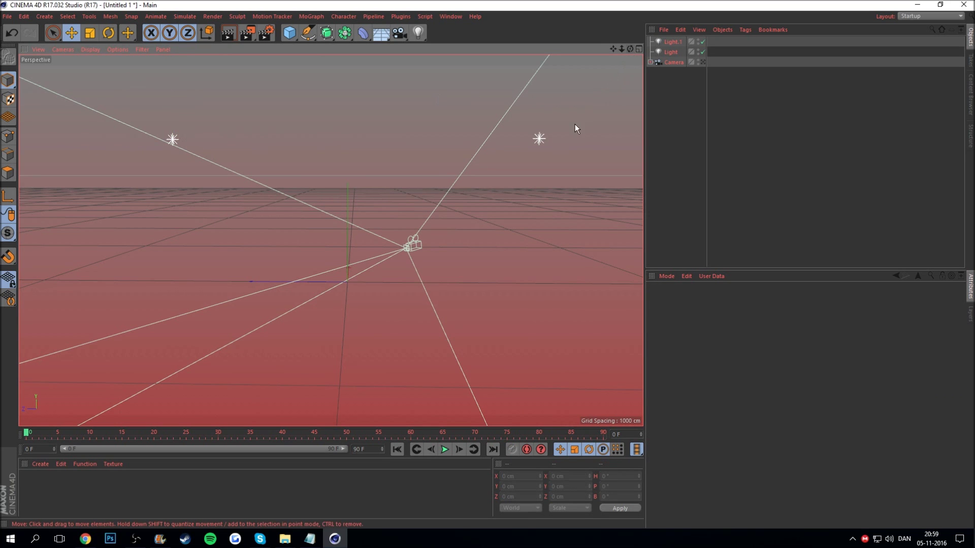
Step: Lower both lights together along Y, then reselect Light.1
{"action": "left_click", "coordinate": [537, 140]}
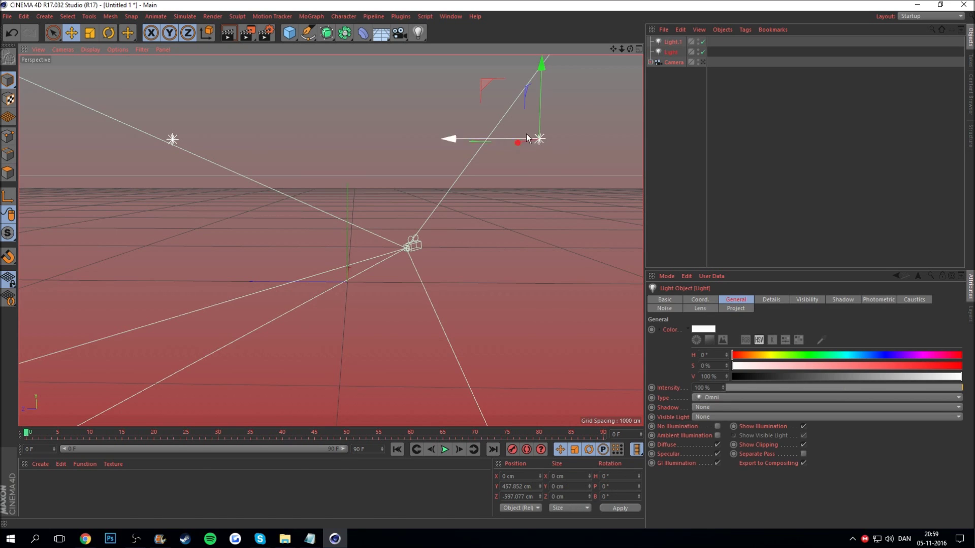
{"action": "left_click", "coordinate": [672, 42]}
{"action": "left_click", "coordinate": [671, 52], "text": "shift"}
{"action": "left_click_drag", "start_coordinate": [541, 70], "coordinate": [529, 142]}
{"action": "left_click", "coordinate": [580, 132]}
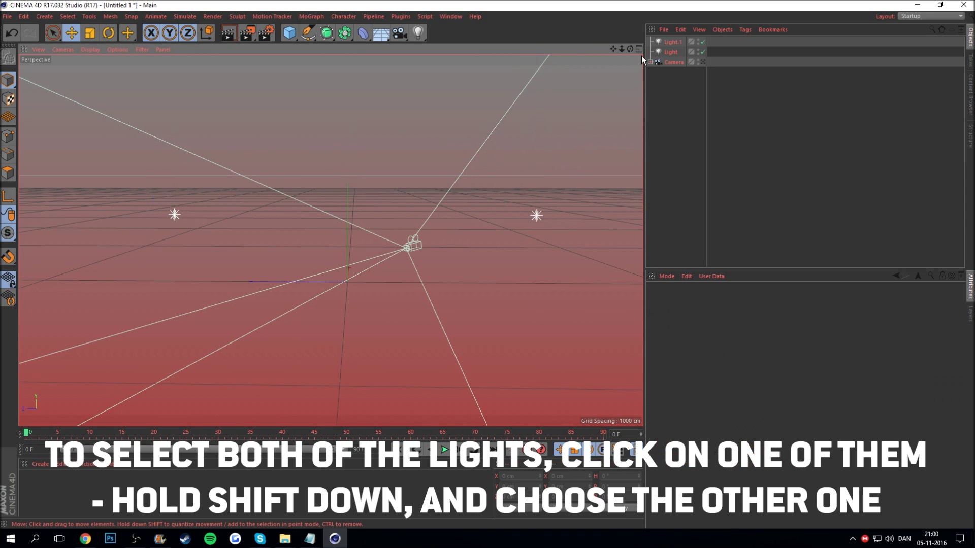
{"action": "mouse_move", "coordinate": [630, 48]}
{"action": "left_mouse_down"}
{"action": "mouse_move", "coordinate": [600, 56]}
{"action": "mouse_move", "coordinate": [581, 38]}
{"action": "mouse_move", "coordinate": [483, 142]}
{"action": "left_mouse_up"}
{"action": "scroll", "coordinate": [416, 207], "scroll_direction": "up", "scroll_amount": 1}
{"action": "scroll", "coordinate": [407, 209], "scroll_direction": "up", "scroll_amount": 1}
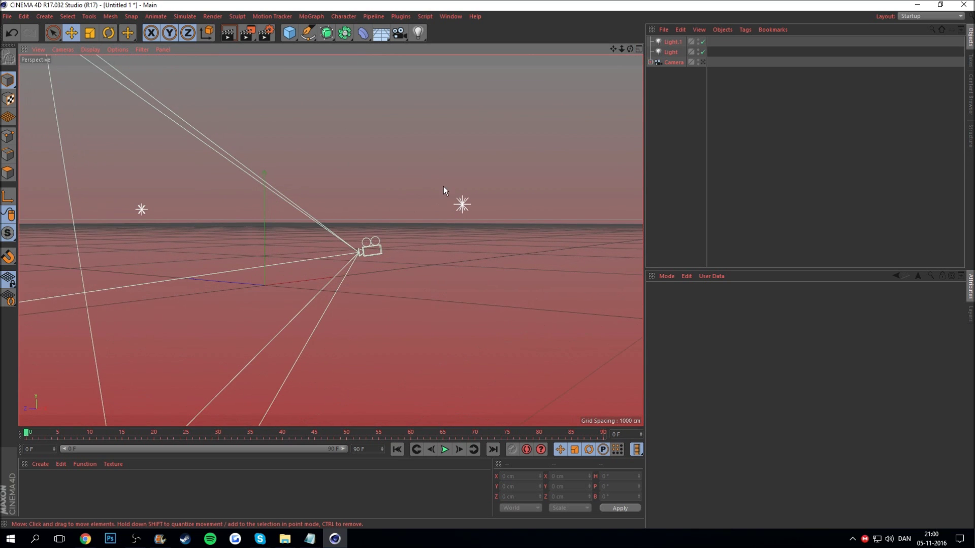
{"action": "left_click", "coordinate": [668, 45]}
Step: Paste copies of both lights and rotate the copies to a 90° heading
{"action": "left_click", "coordinate": [671, 53], "text": "ctrl"}
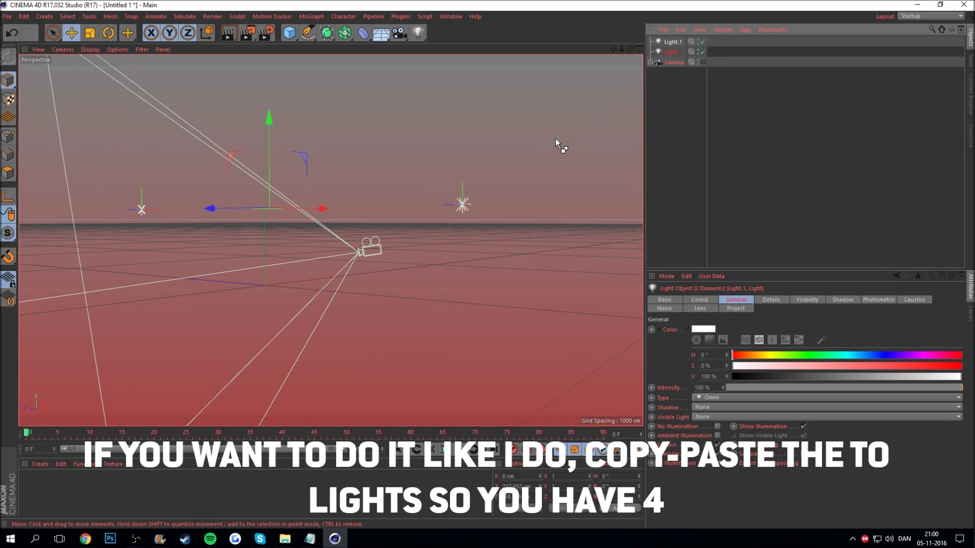
{"action": "key", "text": "ctrl+v"}
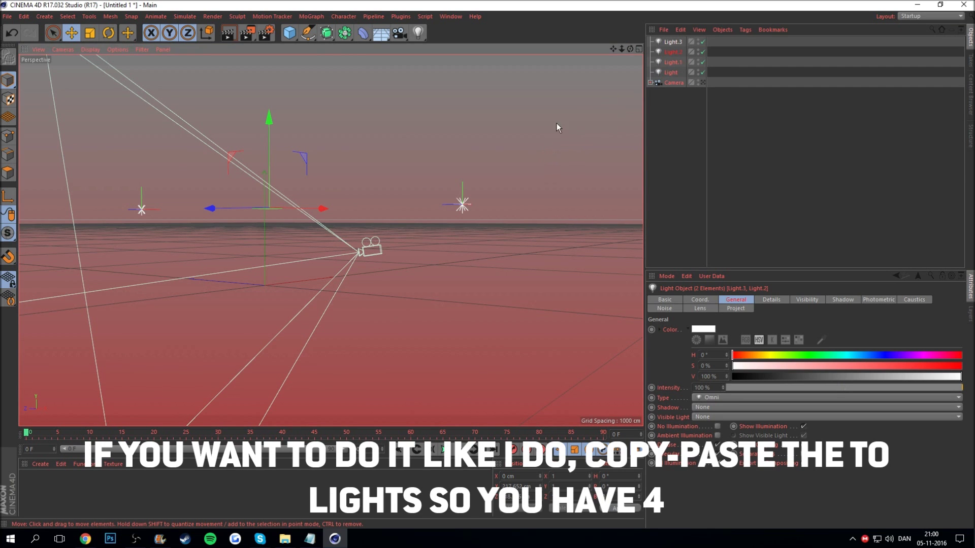
{"action": "left_click_drag", "start_coordinate": [630, 48], "coordinate": [599, 56]}
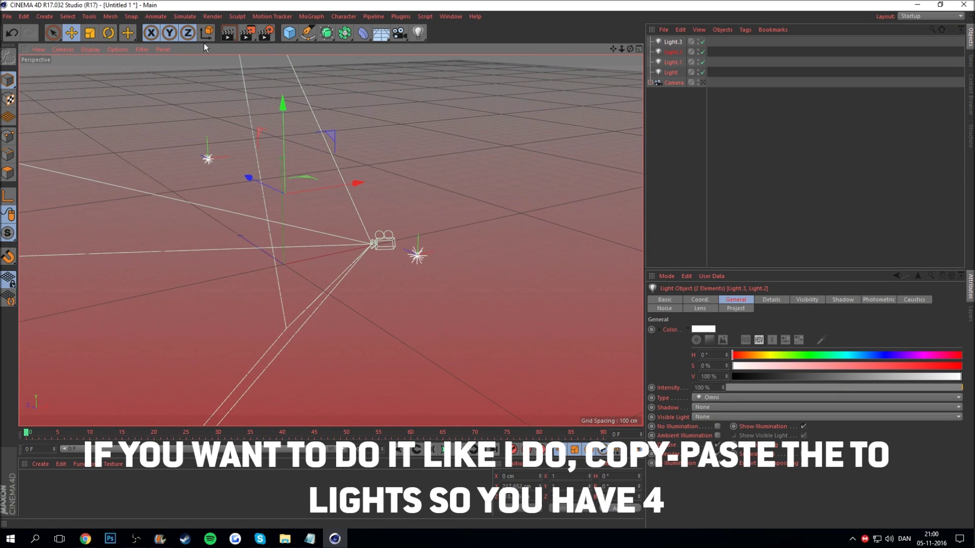
{"action": "left_click", "coordinate": [113, 36]}
{"action": "left_click_drag", "start_coordinate": [282, 209], "coordinate": [370, 196]}
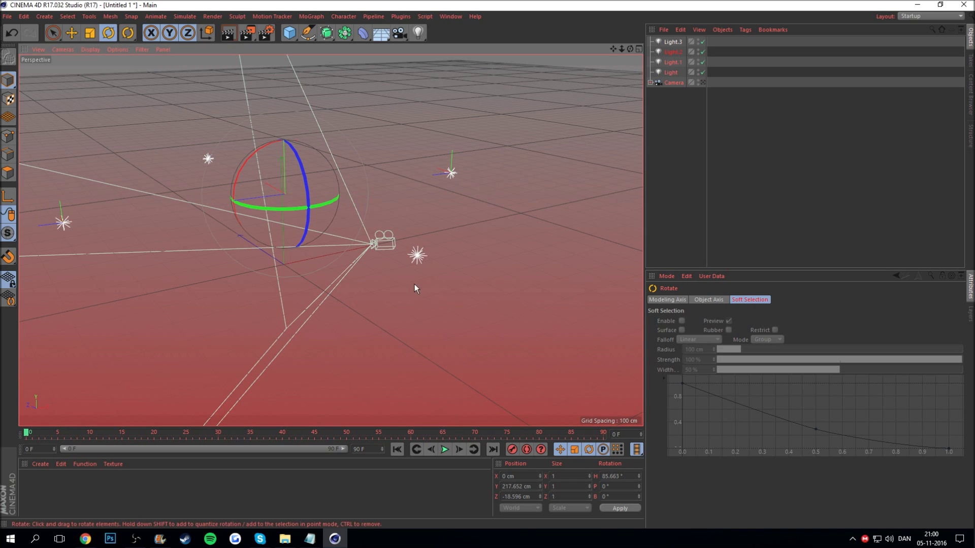
{"action": "left_click", "coordinate": [620, 476]}
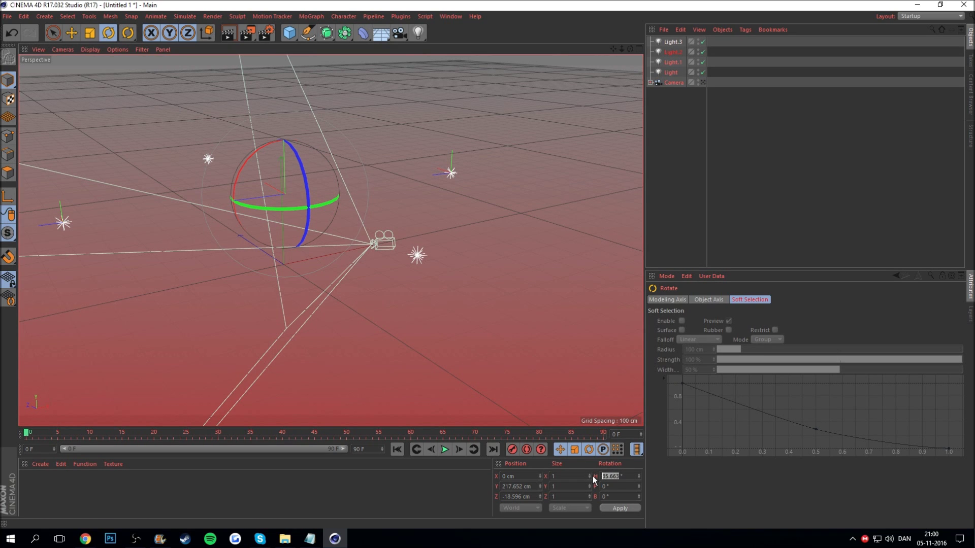
{"action": "type", "text": "90"}
{"action": "left_click", "coordinate": [614, 507]}
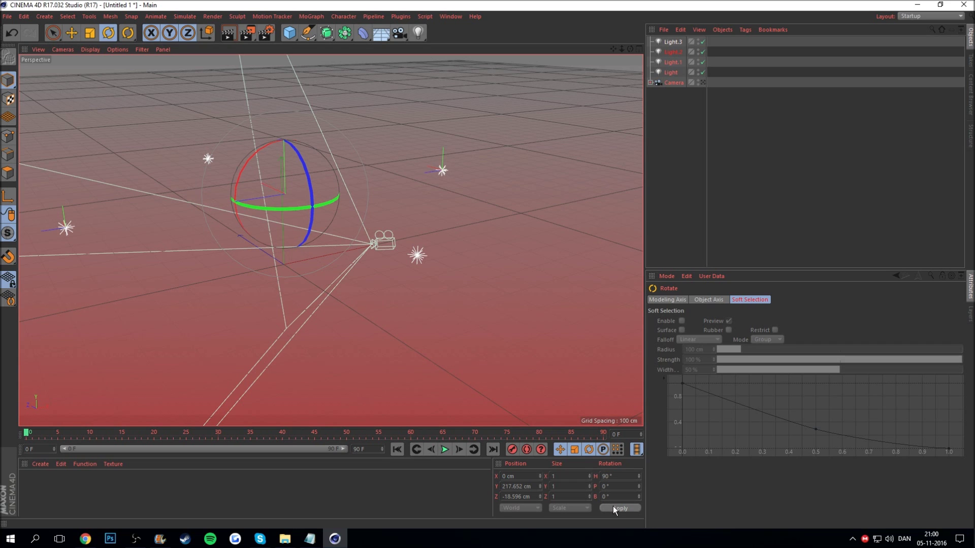
Step: Orbit the view until the camera and four lights are centred
{"action": "left_click", "coordinate": [435, 89]}
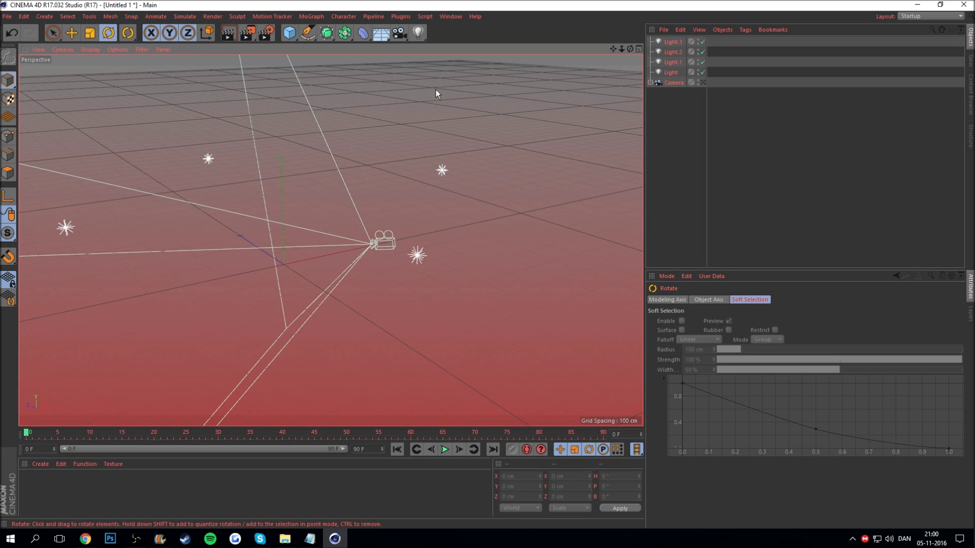
{"action": "left_click_drag", "start_coordinate": [456, 185], "coordinate": [456, 185], "text": "alt"}
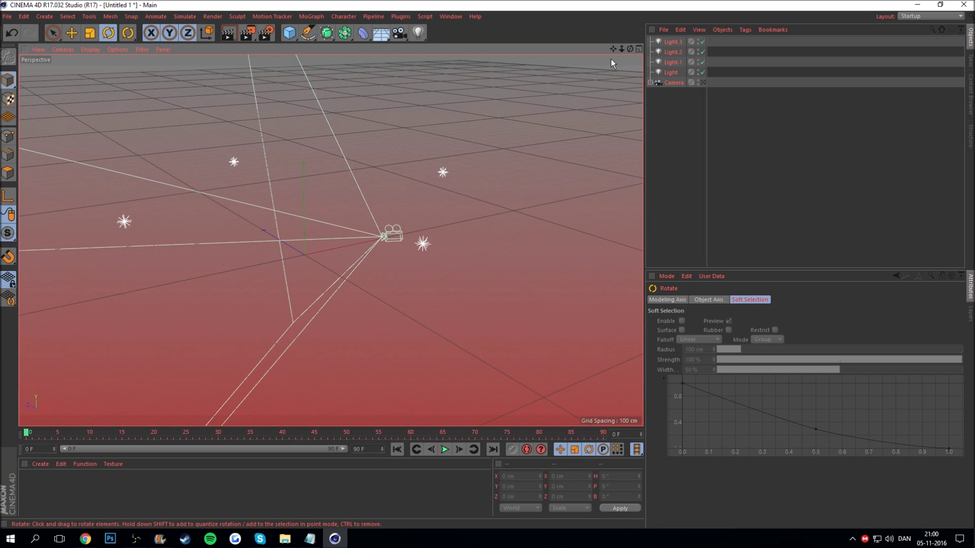
{"action": "mouse_move", "coordinate": [630, 50]}
{"action": "left_mouse_down"}
{"action": "mouse_move", "coordinate": [589, 50]}
{"action": "mouse_move", "coordinate": [526, 113]}
{"action": "left_mouse_up"}
{"action": "mouse_move", "coordinate": [335, 245]}
{"action": "left_mouse_down", "text": "alt"}
{"action": "mouse_move", "coordinate": [370, 221]}
{"action": "mouse_move", "coordinate": [306, 212]}
{"action": "left_mouse_up", "text": "alt"}
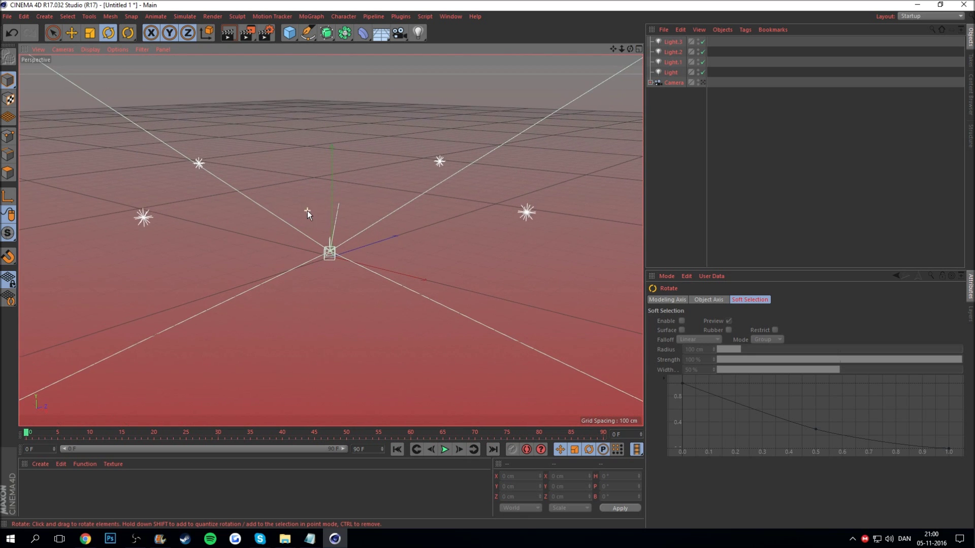
{"action": "left_click", "coordinate": [674, 41]}
Step: Reduce the intensity of all four lights from 100% to 75%, then deselect them
{"action": "left_click", "coordinate": [671, 72], "text": "shift"}
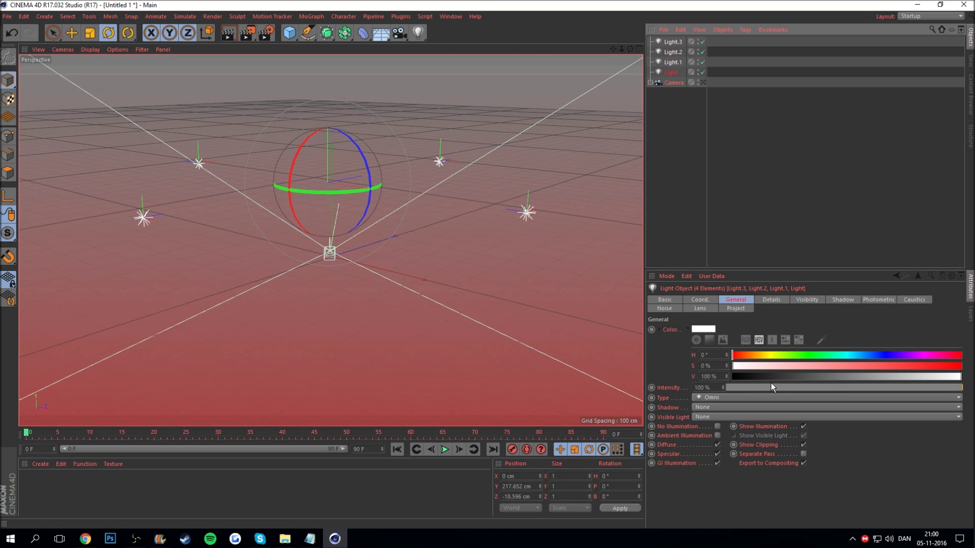
{"action": "mouse_move", "coordinate": [830, 388]}
{"action": "left_mouse_down"}
{"action": "mouse_move", "coordinate": [819, 389]}
{"action": "mouse_move", "coordinate": [857, 390]}
{"action": "left_mouse_up"}
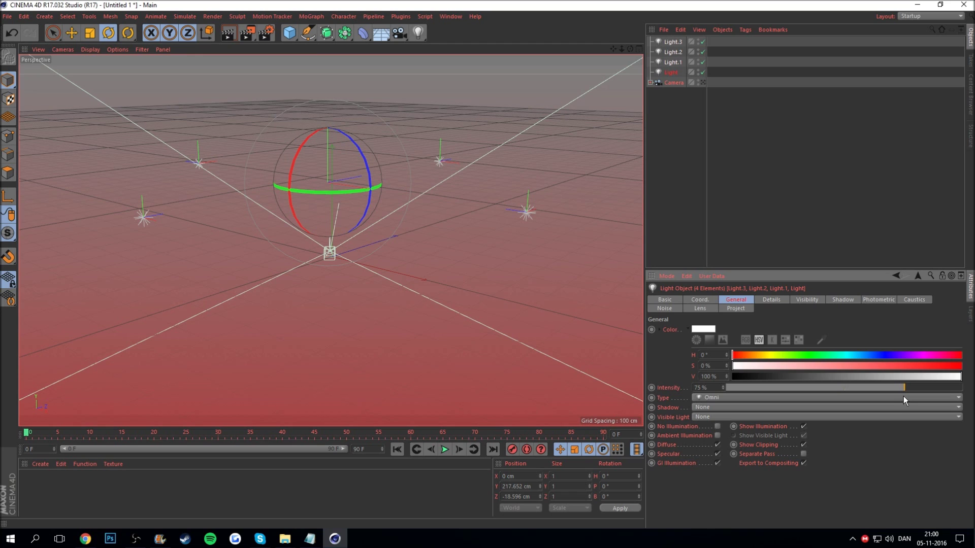
{"action": "left_click", "coordinate": [667, 138]}
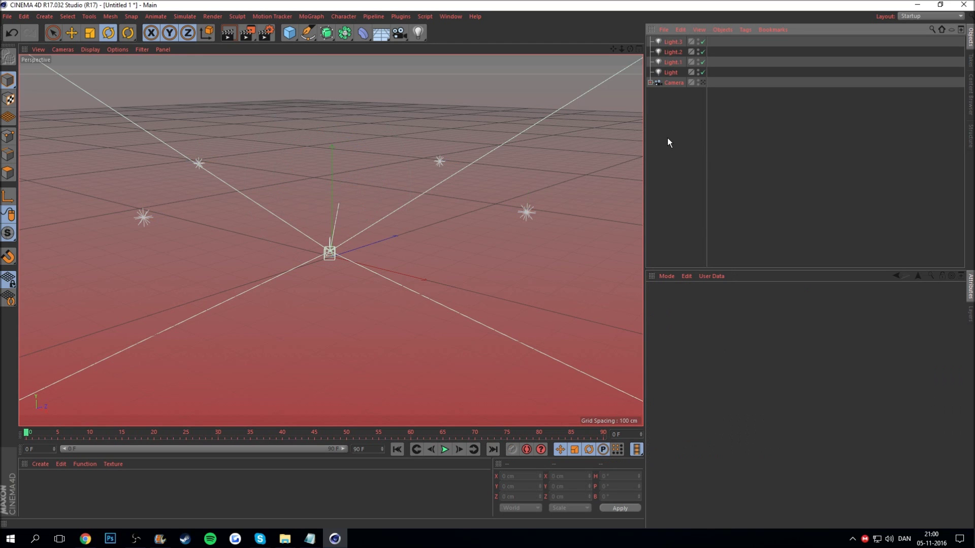
Step: Hide Light.3, Light.2, Light.1 and Light in the viewport
{"action": "left_click", "coordinate": [698, 40]}
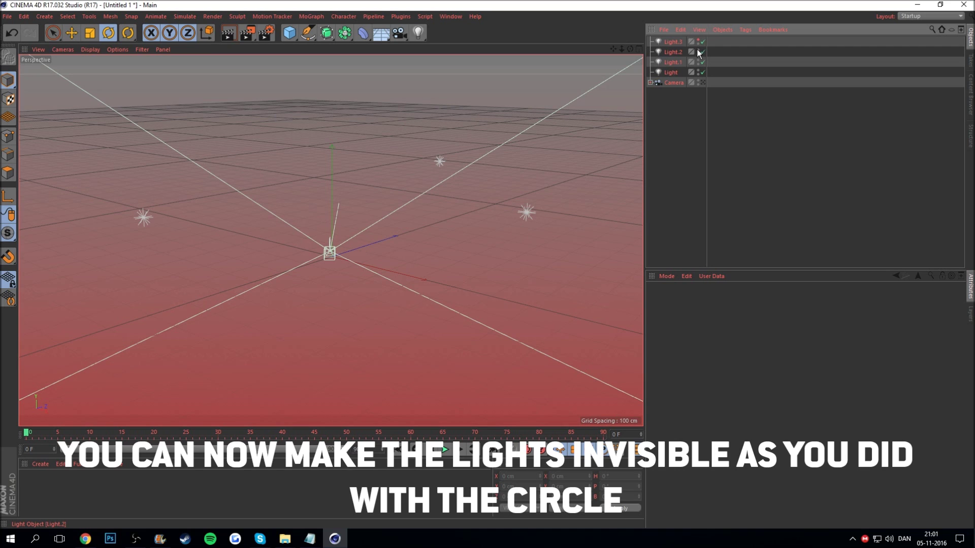
{"action": "left_click", "coordinate": [699, 51]}
{"action": "left_click", "coordinate": [699, 60]}
{"action": "left_click", "coordinate": [698, 72]}
Step: Look through the scene Camera and select Light.3
{"action": "mouse_move", "coordinate": [631, 49]}
{"action": "left_mouse_down"}
{"action": "mouse_move", "coordinate": [599, 56]}
{"action": "mouse_move", "coordinate": [616, 55]}
{"action": "mouse_move", "coordinate": [604, 66]}
{"action": "mouse_move", "coordinate": [610, 49]}
{"action": "mouse_move", "coordinate": [624, 52]}
{"action": "left_mouse_up"}
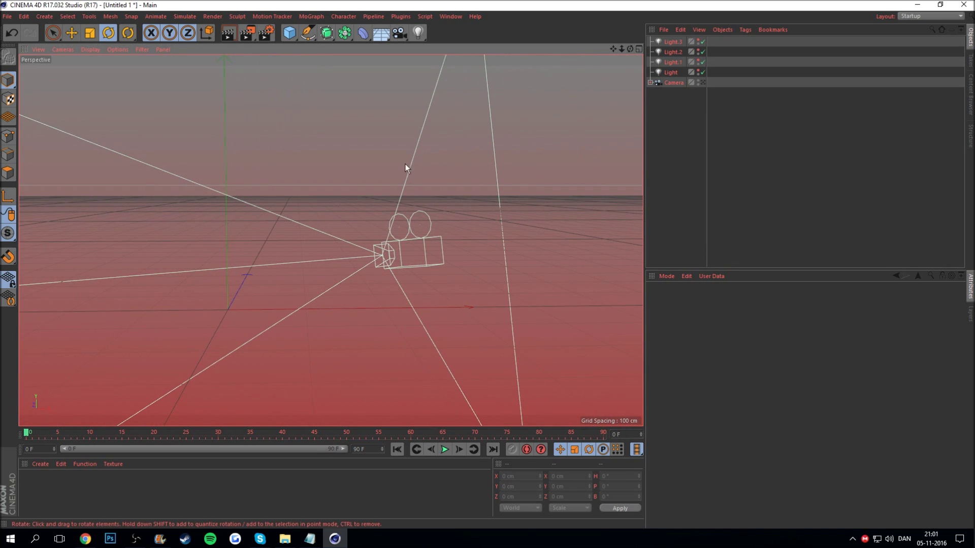
{"action": "left_click", "coordinate": [702, 83]}
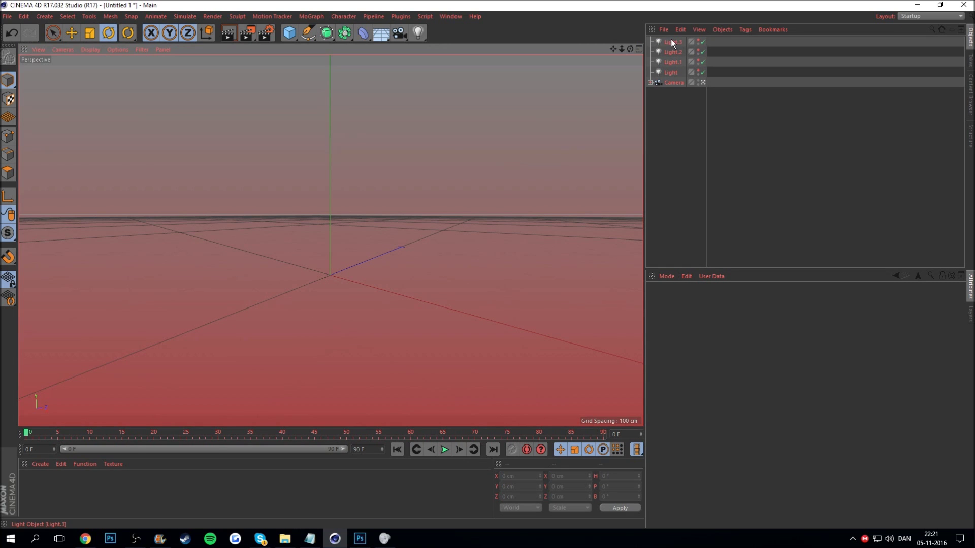
{"action": "left_click", "coordinate": [672, 41]}
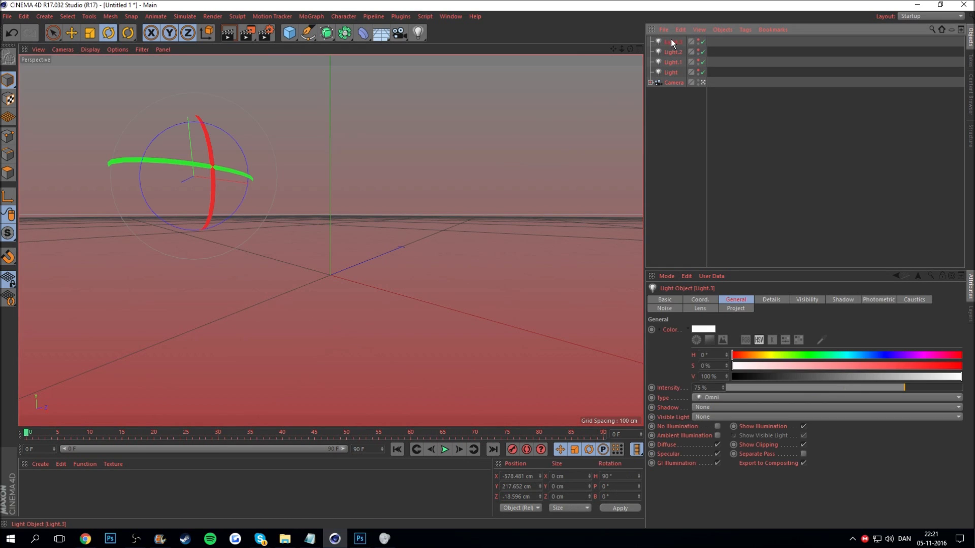
Step: Group the four lights and the Camera under a new null object
{"action": "left_click", "coordinate": [668, 83], "text": "shift"}
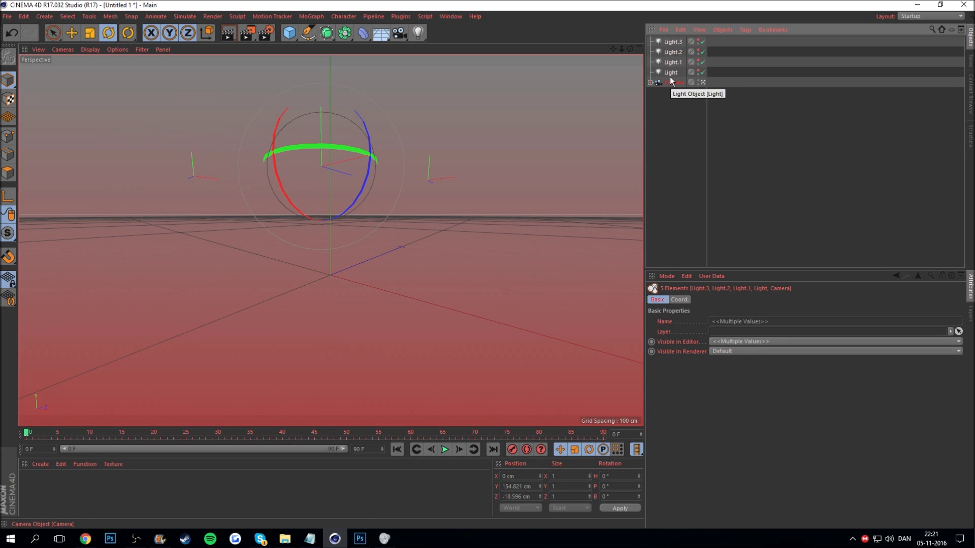
{"action": "right_click", "coordinate": [671, 72]}
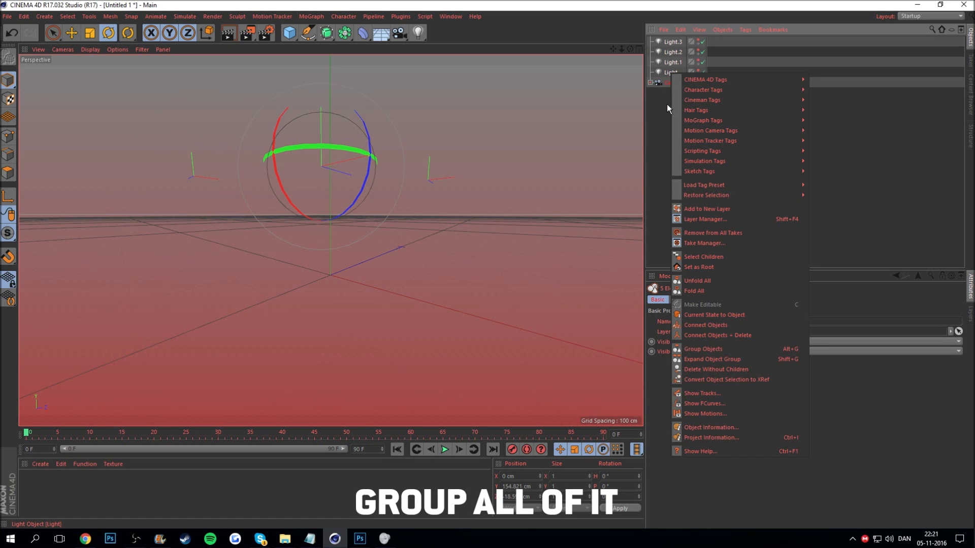
{"action": "left_click", "coordinate": [702, 350]}
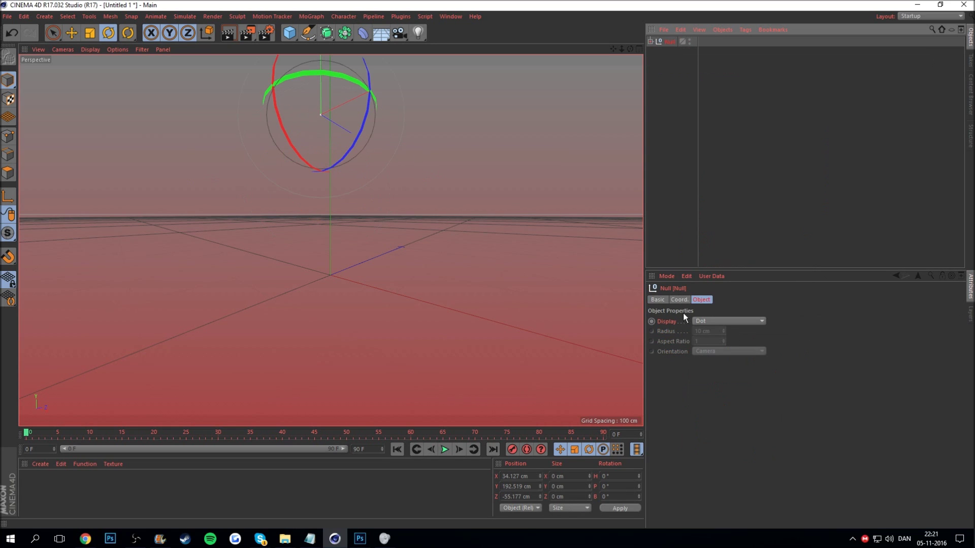
{"action": "left_click", "coordinate": [452, 160]}
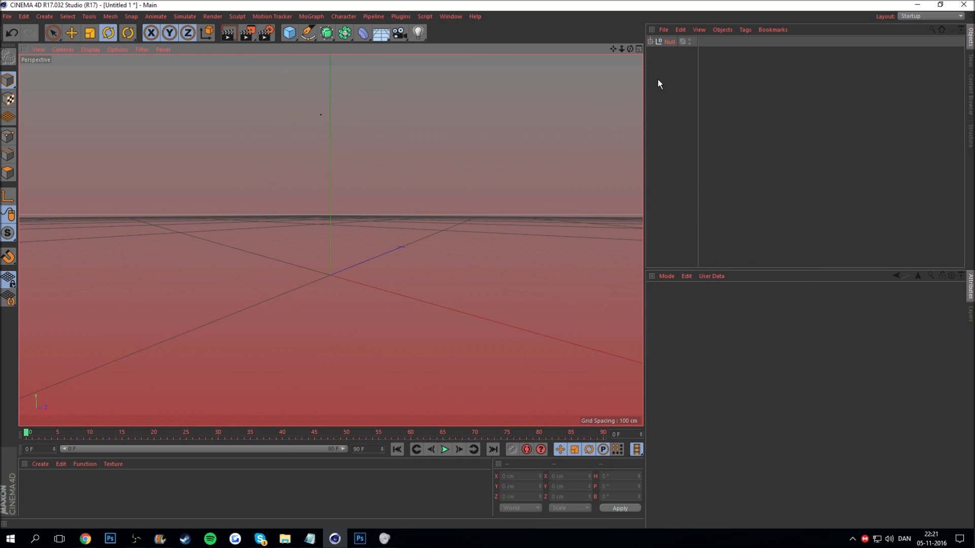
Step: Rename the null to 'Lightroom' and clear the selection
{"action": "left_click", "coordinate": [668, 40]}
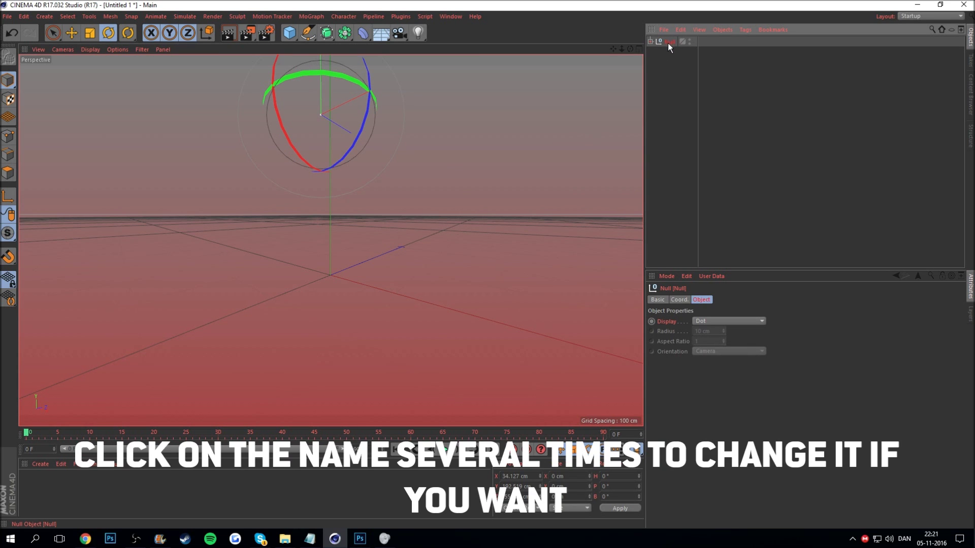
{"action": "double_click", "coordinate": [668, 43]}
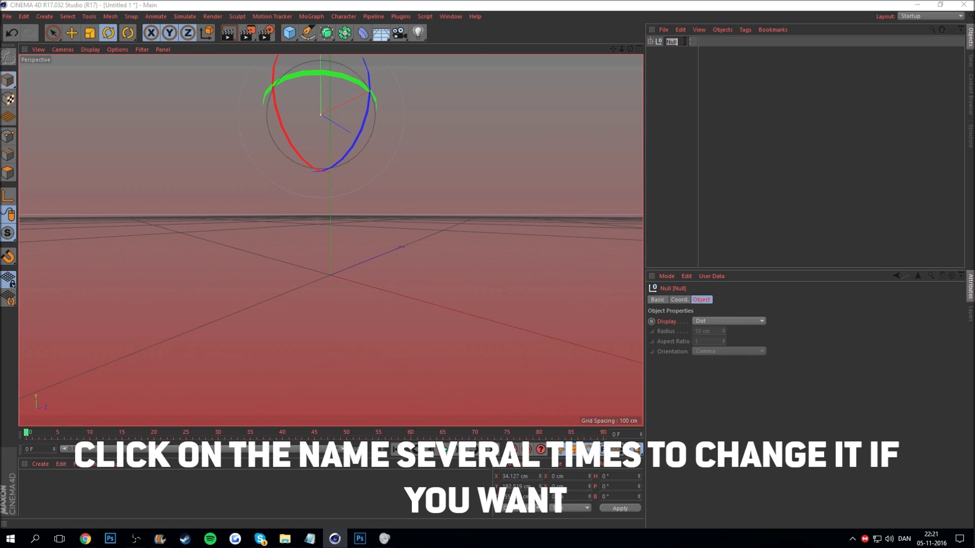
{"action": "key", "text": "BackSpace"}
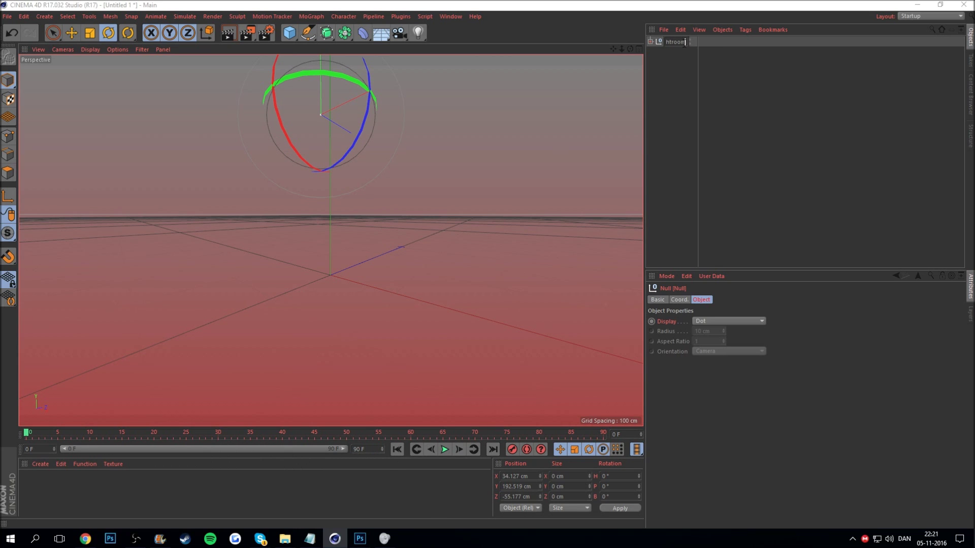
{"action": "key", "text": "Return"}
{"action": "left_click", "coordinate": [662, 62]}
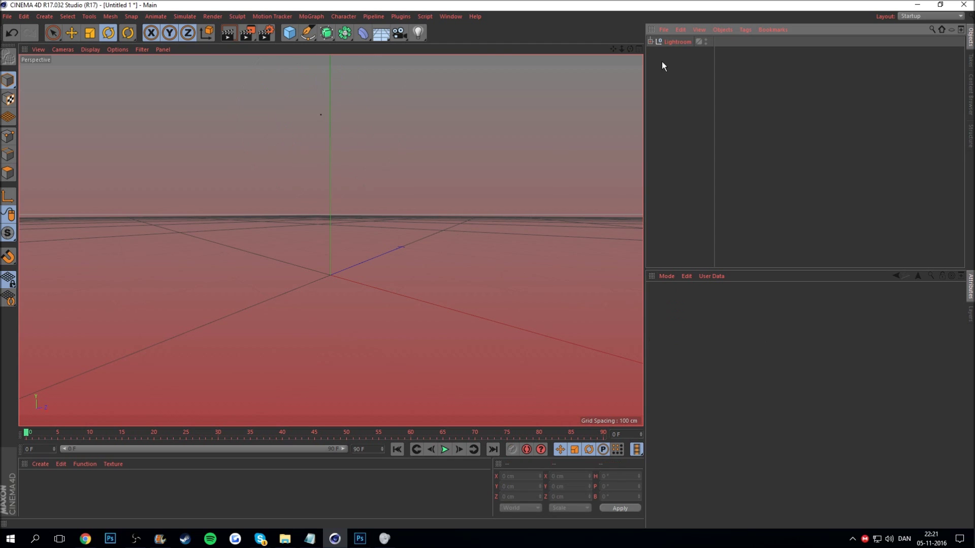
{"action": "left_click", "coordinate": [648, 42]}
{"action": "left_click", "coordinate": [668, 100]}
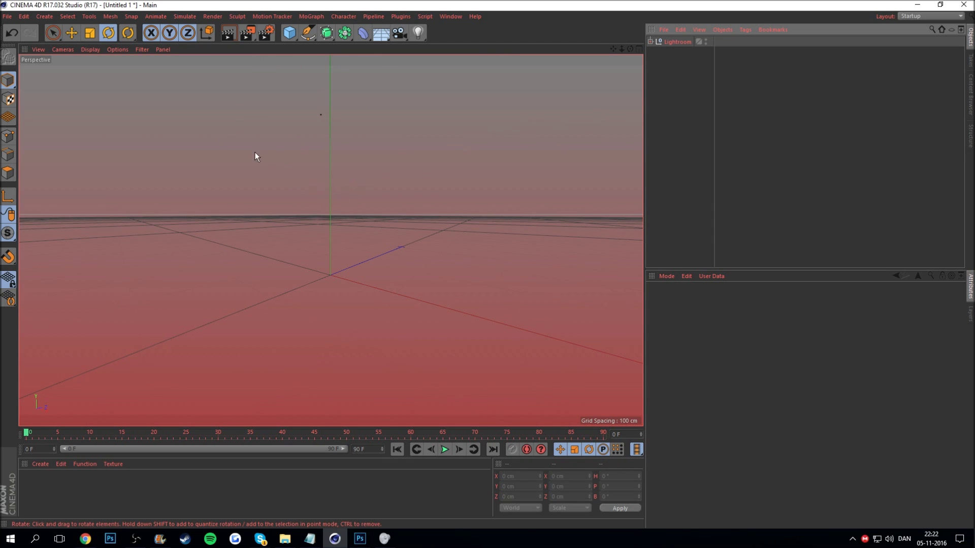
Step: Save the scene as 'Lightroom Test.c4d', overwriting the existing file
{"action": "left_click", "coordinate": [7, 16]}
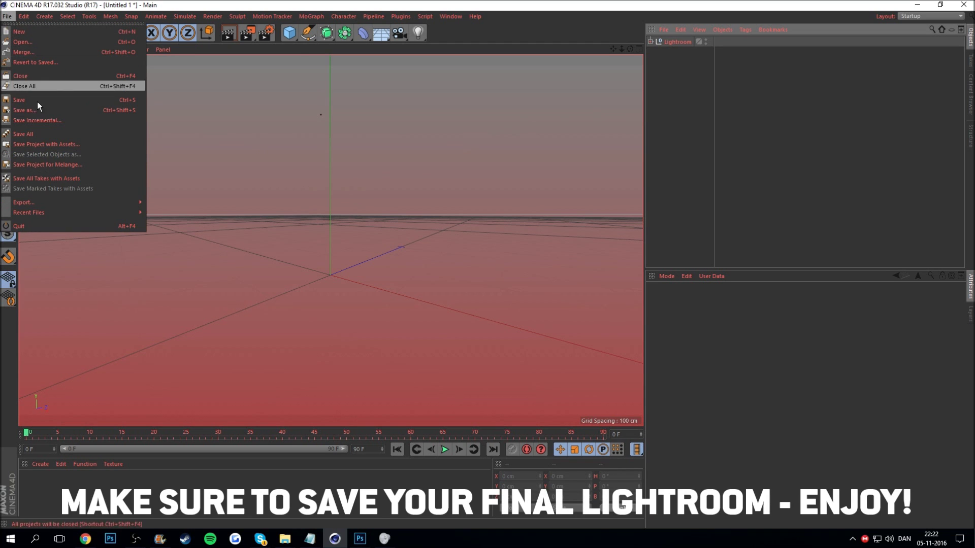
{"action": "left_click", "coordinate": [21, 110]}
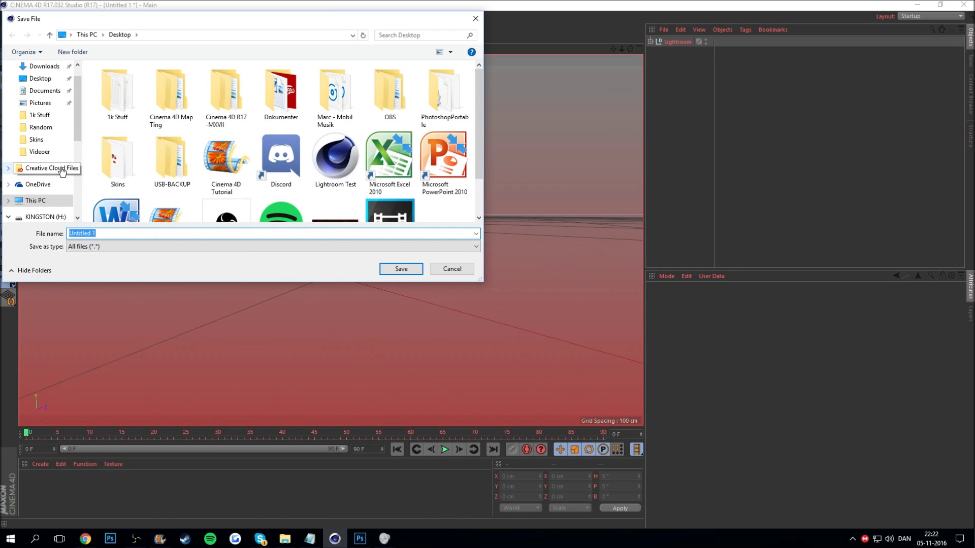
{"action": "type", "text": "Light"}
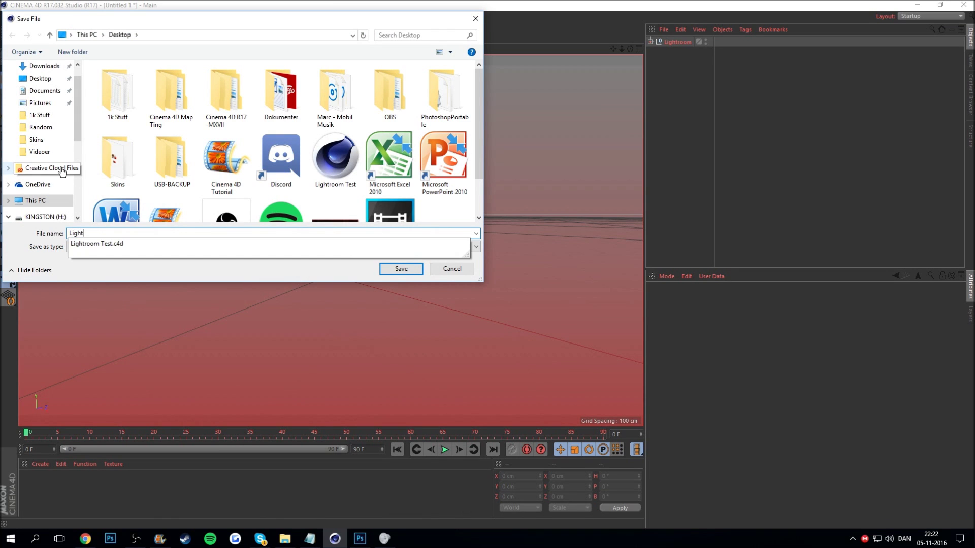
{"action": "type", "text": "room"}
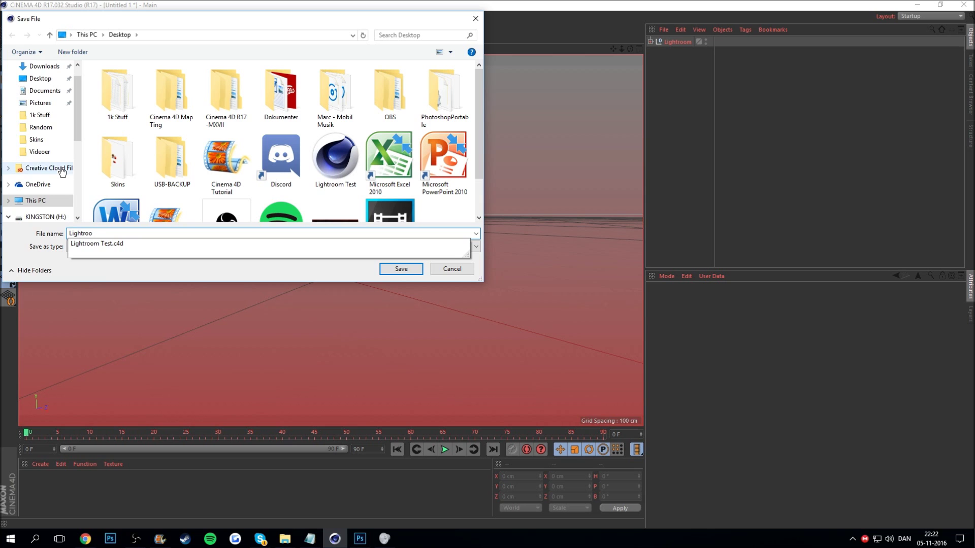
{"action": "left_click", "coordinate": [190, 231]}
{"action": "type", "text": "Test"}
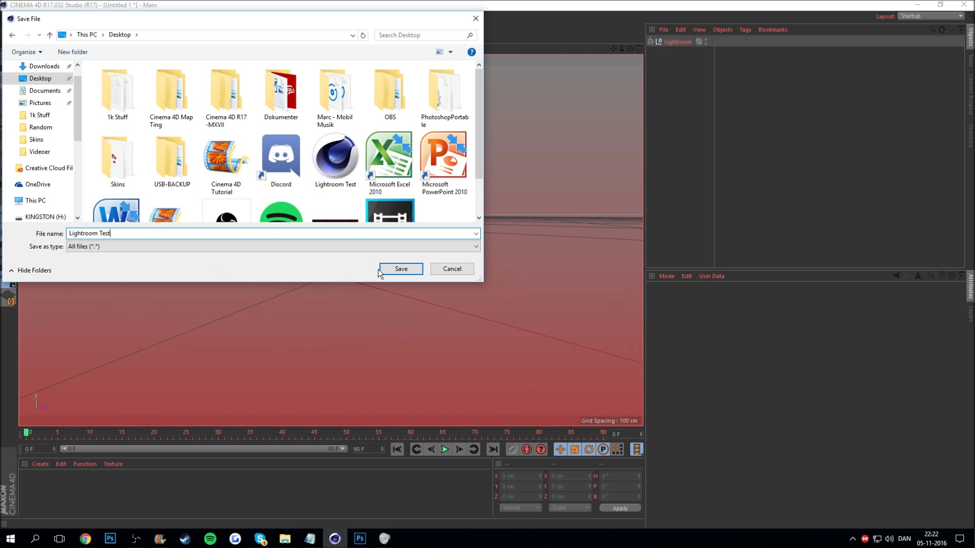
{"action": "left_click", "coordinate": [402, 268]}
{"action": "left_click", "coordinate": [491, 307]}
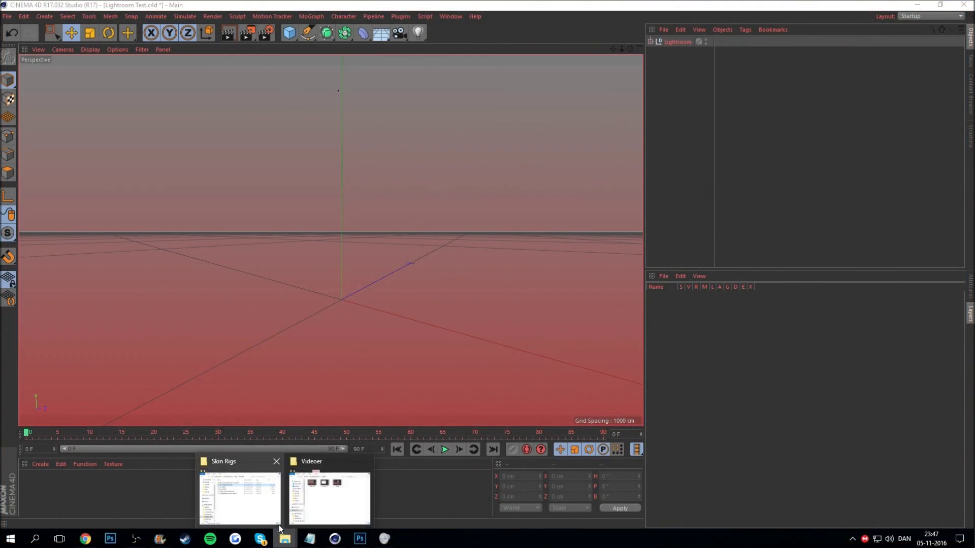
Step: Import the fmr 5.0 (flash edit).lib4d library and add the FMR 5.0 rig to the scene
{"action": "left_click", "coordinate": [254, 483]}
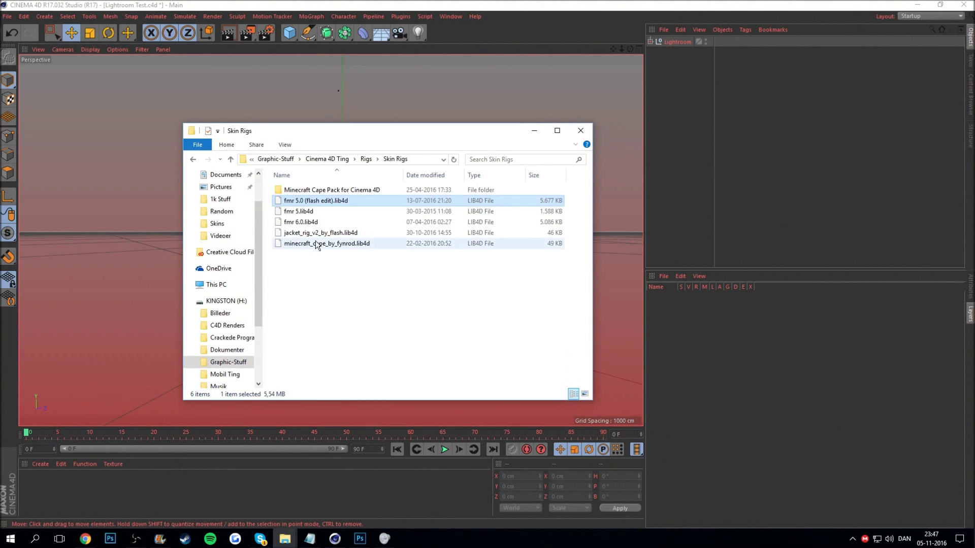
{"action": "left_click_drag", "start_coordinate": [312, 201], "coordinate": [152, 196]}
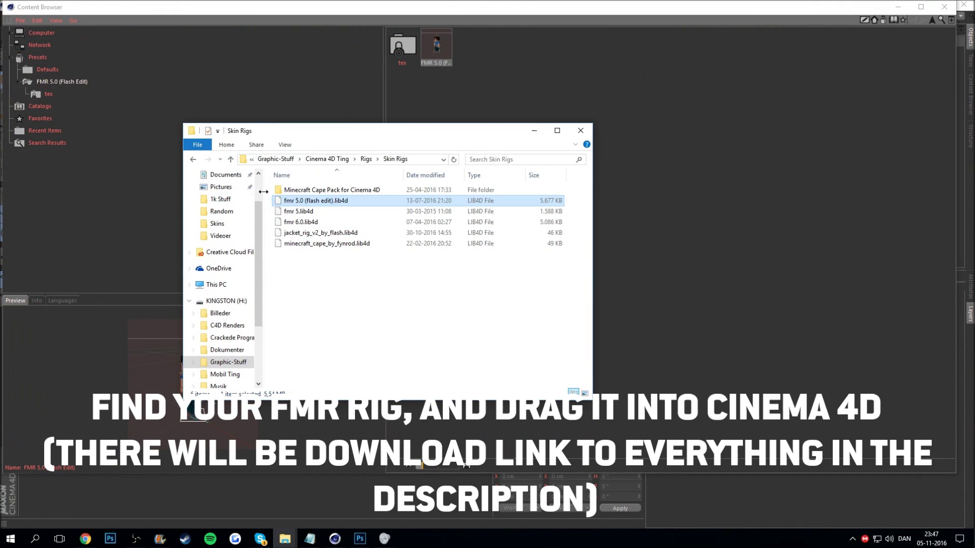
{"action": "left_click", "coordinate": [580, 132]}
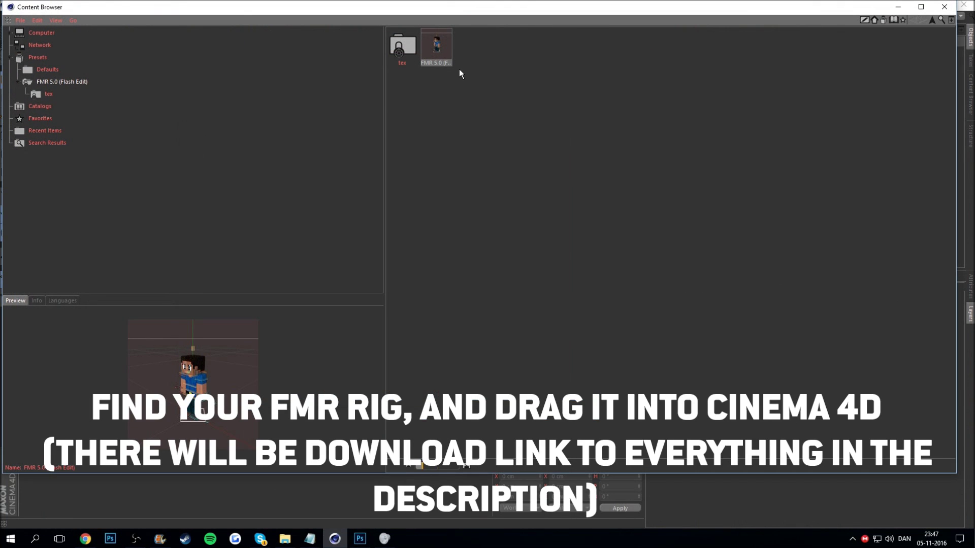
{"action": "double_click", "coordinate": [439, 50]}
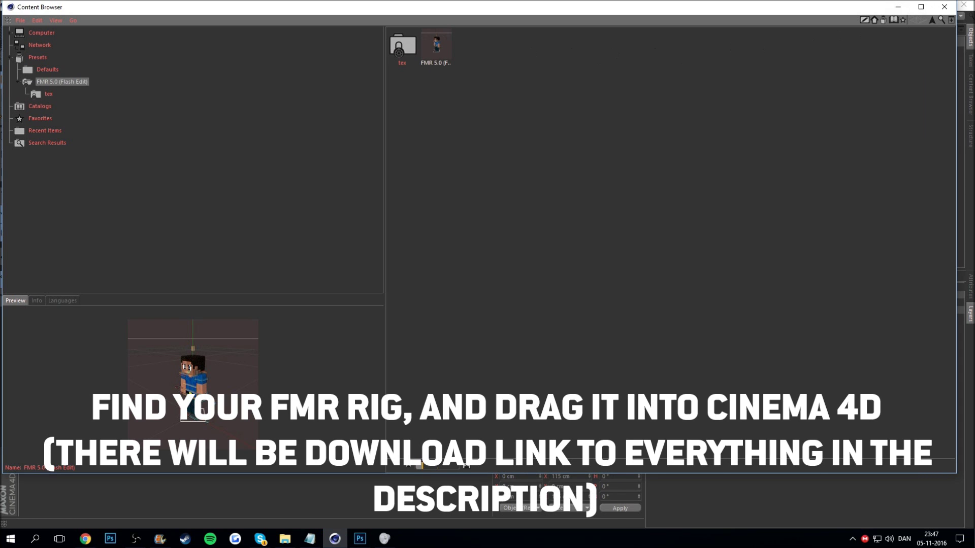
{"action": "left_click", "coordinate": [944, 6]}
{"action": "scroll", "coordinate": [379, 145], "scroll_direction": "up", "scroll_amount": 3}
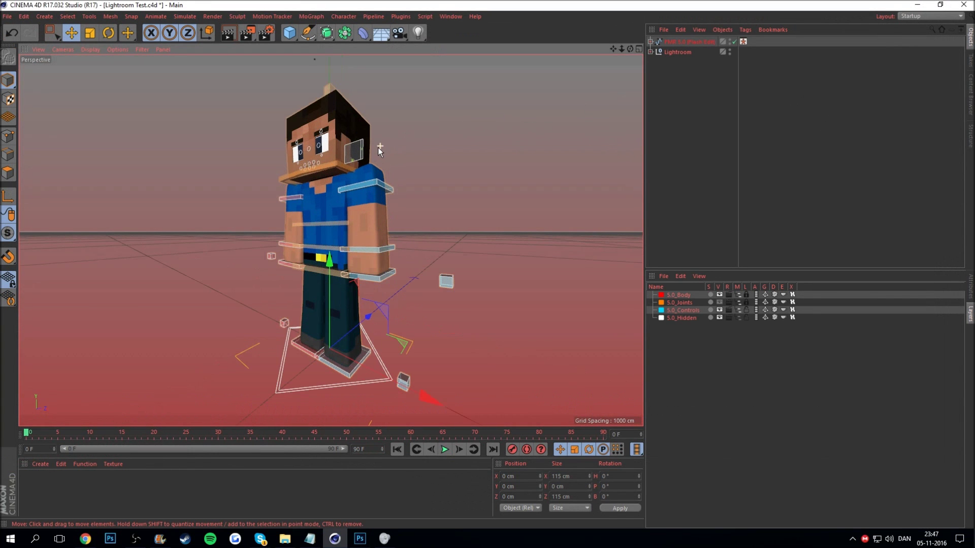
{"action": "left_click_drag", "start_coordinate": [616, 50], "coordinate": [614, 49]}
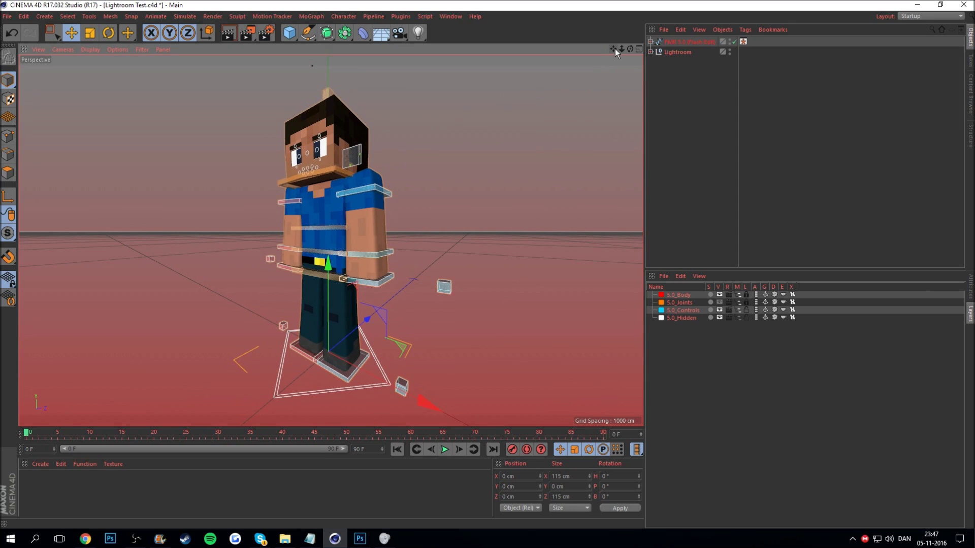
Step: Load Swaggy Graphics Skin 1 as the rig's skin texture
{"action": "left_click", "coordinate": [971, 289]}
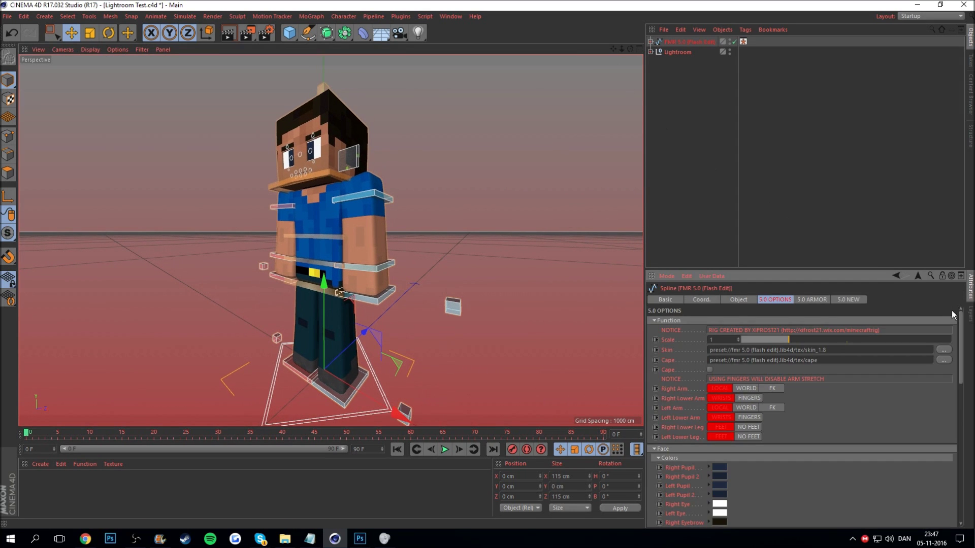
{"action": "left_click", "coordinate": [943, 352]}
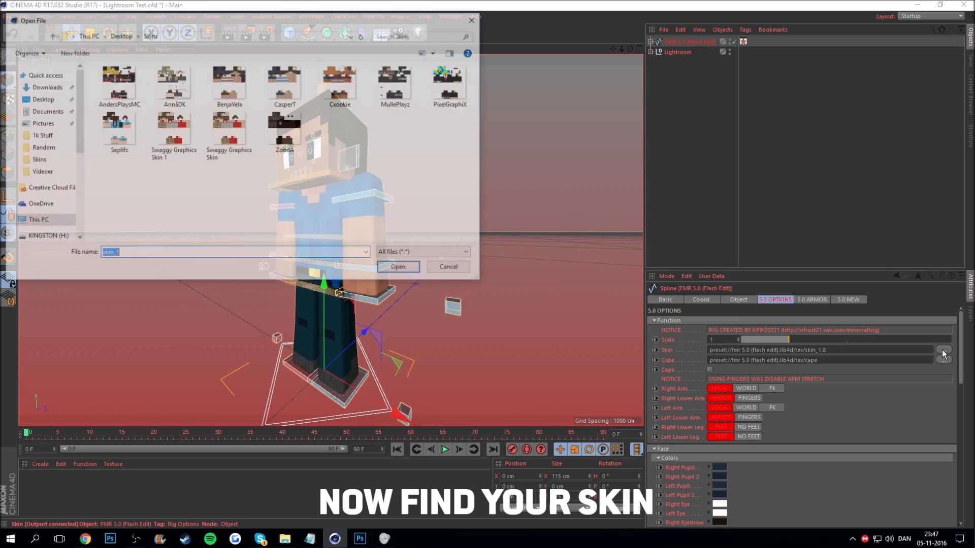
{"action": "left_click_drag", "start_coordinate": [303, 25], "coordinate": [558, 94]}
{"action": "double_click", "coordinate": [428, 199]}
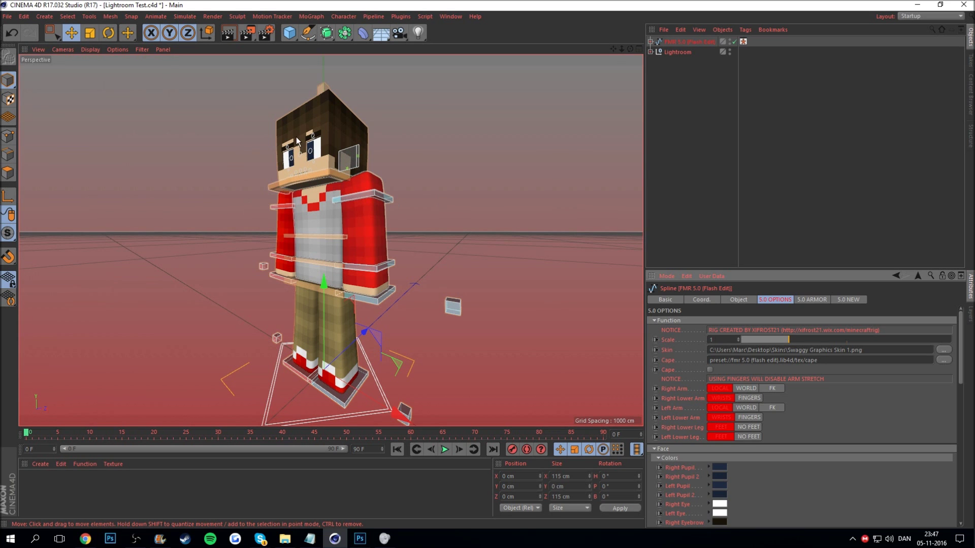
Step: Tilt the first eyebrow about 12 degrees and bend it into a curve
{"action": "scroll", "coordinate": [307, 142], "scroll_direction": "up", "scroll_amount": 2}
{"action": "scroll", "coordinate": [310, 140], "scroll_direction": "up", "scroll_amount": 3}
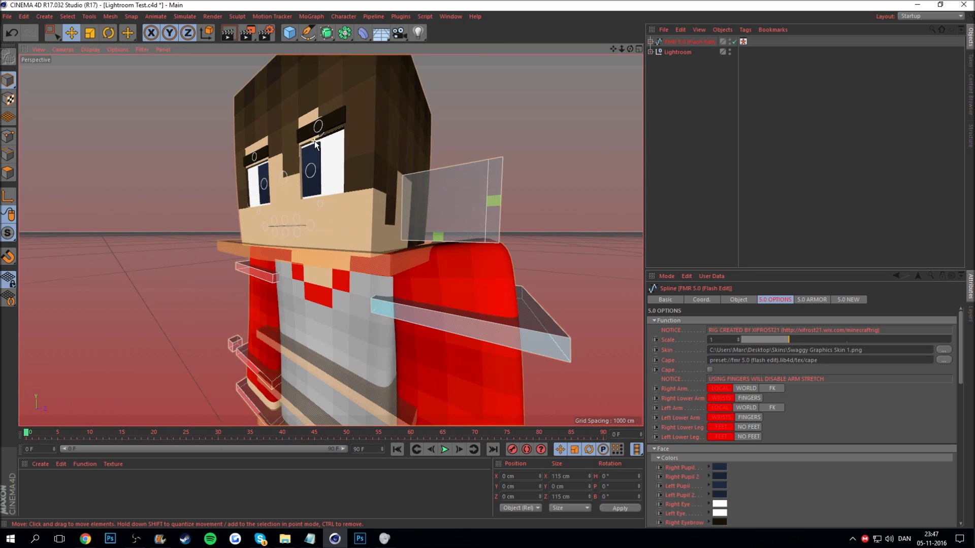
{"action": "scroll", "coordinate": [314, 138], "scroll_direction": "up", "scroll_amount": 4}
{"action": "left_click", "coordinate": [324, 133]}
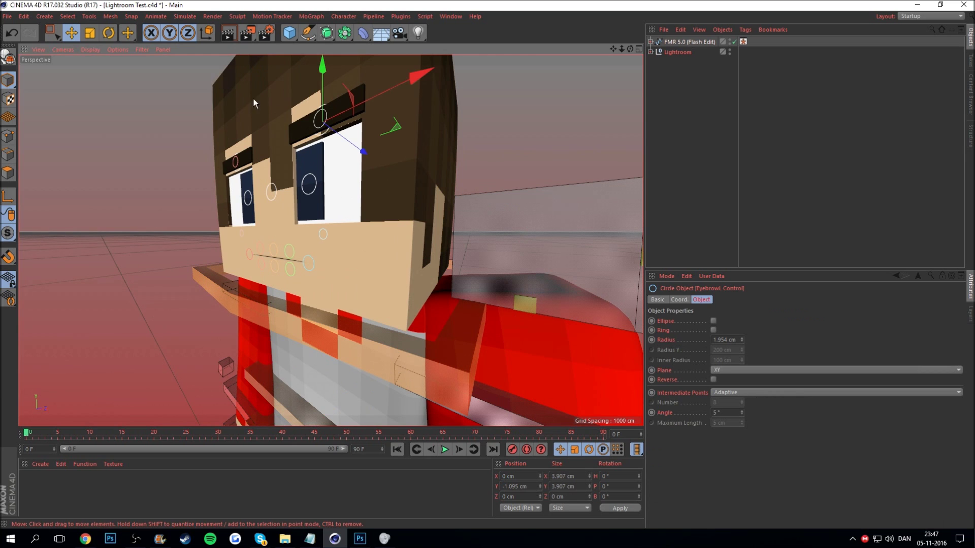
{"action": "left_click", "coordinate": [108, 33]}
{"action": "mouse_move", "coordinate": [362, 131]}
{"action": "left_mouse_down"}
{"action": "mouse_move", "coordinate": [361, 146]}
{"action": "mouse_move", "coordinate": [366, 136]}
{"action": "left_mouse_up"}
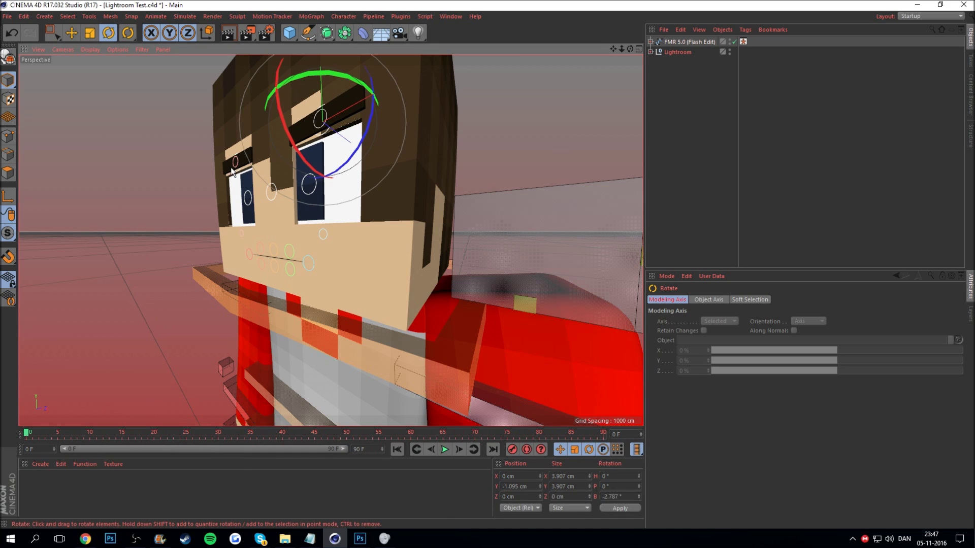
{"action": "left_click", "coordinate": [316, 121]}
{"action": "mouse_move", "coordinate": [352, 147]}
{"action": "left_mouse_down"}
{"action": "mouse_move", "coordinate": [383, 80]}
{"action": "mouse_move", "coordinate": [379, 99]}
{"action": "left_mouse_up"}
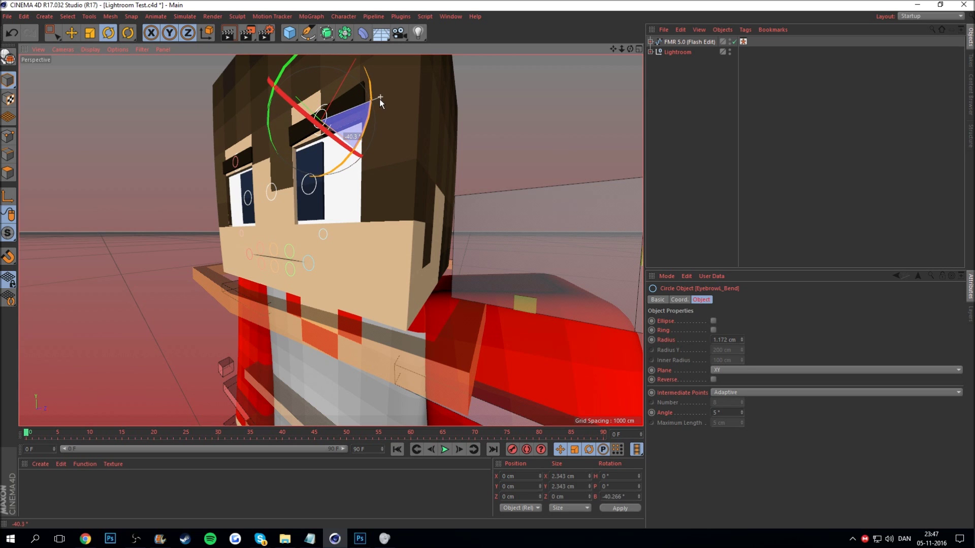
Step: Tilt and slightly bend the other eyebrow
{"action": "scroll", "coordinate": [278, 153], "scroll_direction": "down", "scroll_amount": 3}
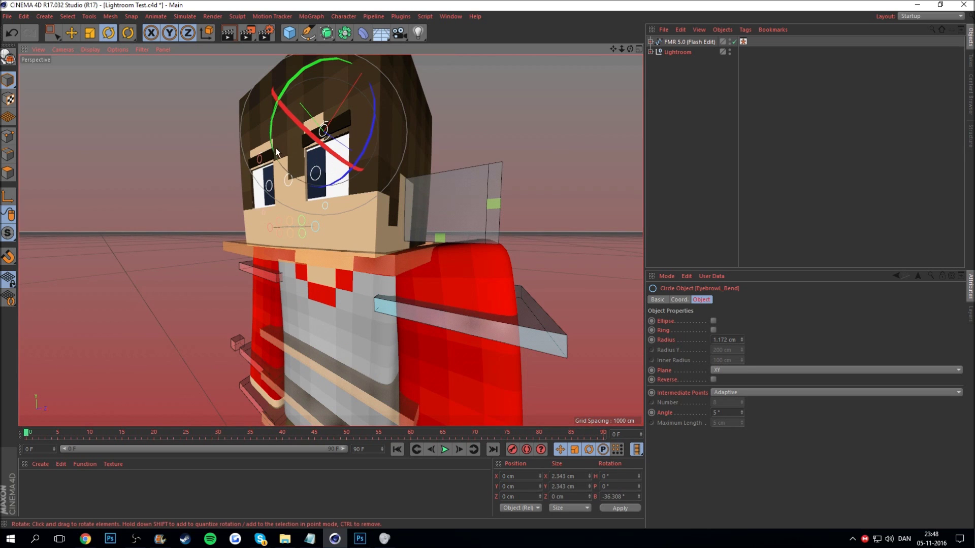
{"action": "scroll", "coordinate": [255, 155], "scroll_direction": "up", "scroll_amount": 5}
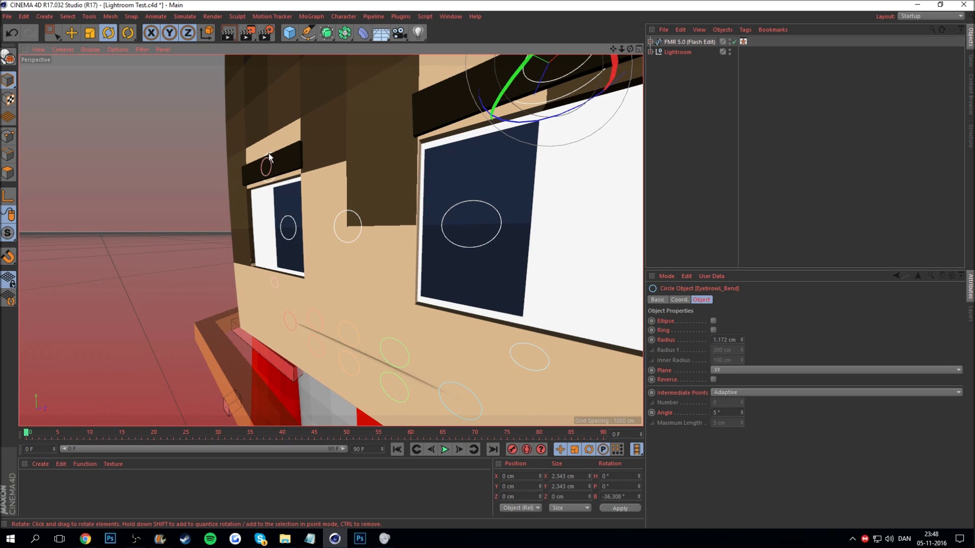
{"action": "left_click", "coordinate": [269, 157]}
{"action": "left_click_drag", "start_coordinate": [310, 171], "coordinate": [309, 177]}
{"action": "scroll", "coordinate": [285, 168], "scroll_direction": "down", "scroll_amount": 3}
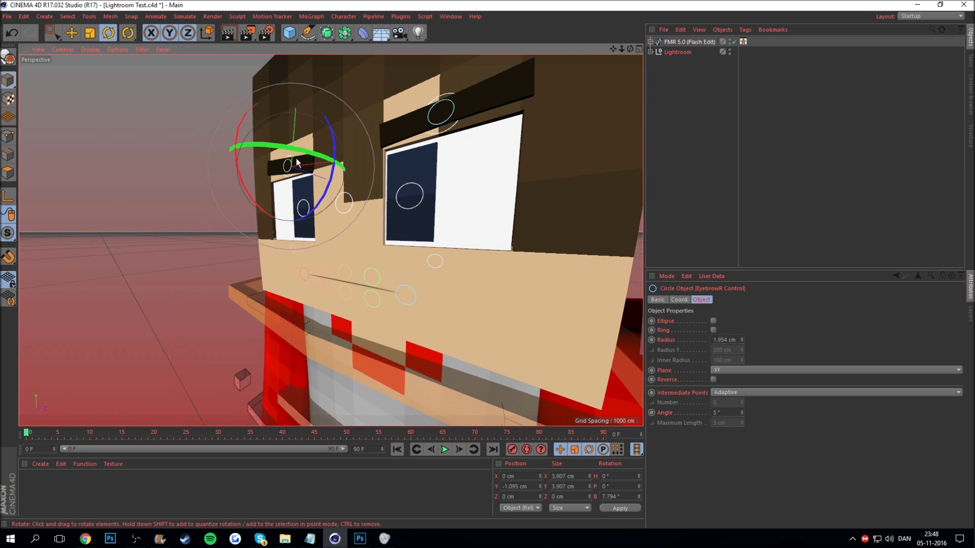
{"action": "scroll", "coordinate": [285, 168], "scroll_direction": "up", "scroll_amount": 4}
{"action": "scroll", "coordinate": [285, 168], "scroll_direction": "up", "scroll_amount": 2}
{"action": "left_click", "coordinate": [302, 154]}
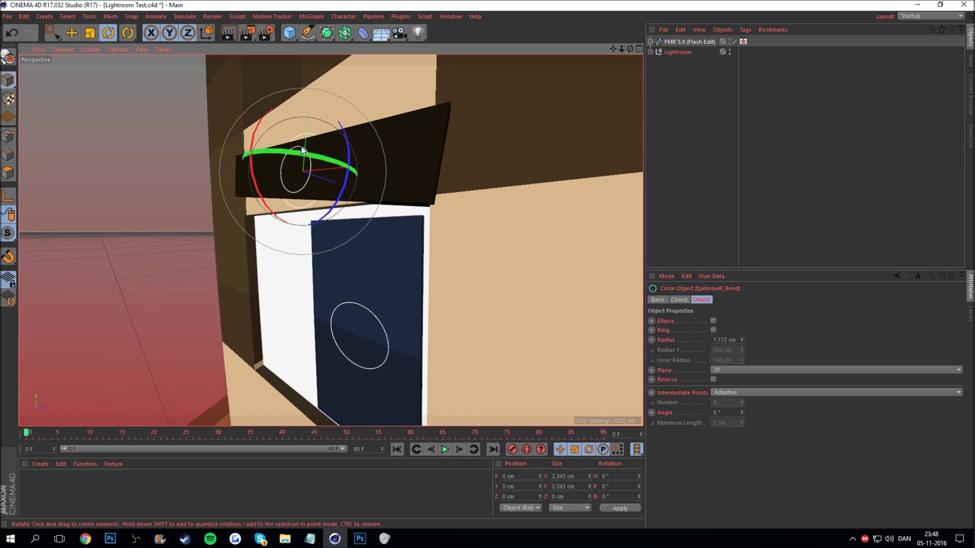
{"action": "scroll", "coordinate": [302, 154], "scroll_direction": "down", "scroll_amount": 2}
{"action": "mouse_move", "coordinate": [346, 148]}
{"action": "left_mouse_down"}
{"action": "mouse_move", "coordinate": [343, 158]}
{"action": "mouse_move", "coordinate": [263, 167]}
{"action": "left_mouse_up"}
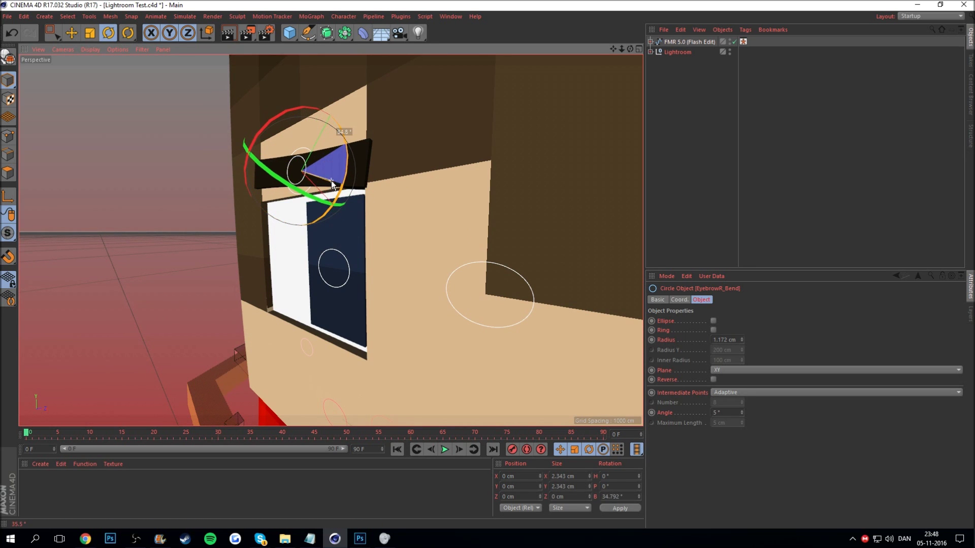
Step: Rotate the mouth corner and move the mouth controls into an open toothy grin
{"action": "scroll", "coordinate": [264, 167], "scroll_direction": "down", "scroll_amount": 3}
{"action": "scroll", "coordinate": [264, 168], "scroll_direction": "down", "scroll_amount": 3}
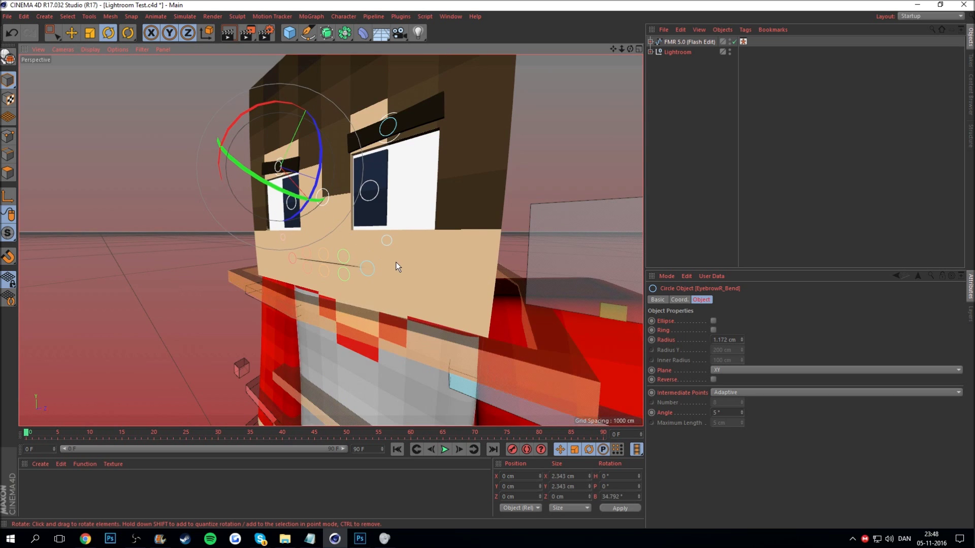
{"action": "scroll", "coordinate": [395, 262], "scroll_direction": "up", "scroll_amount": 5}
{"action": "left_click", "coordinate": [379, 223]}
{"action": "scroll", "coordinate": [344, 227], "scroll_direction": "down", "scroll_amount": 2}
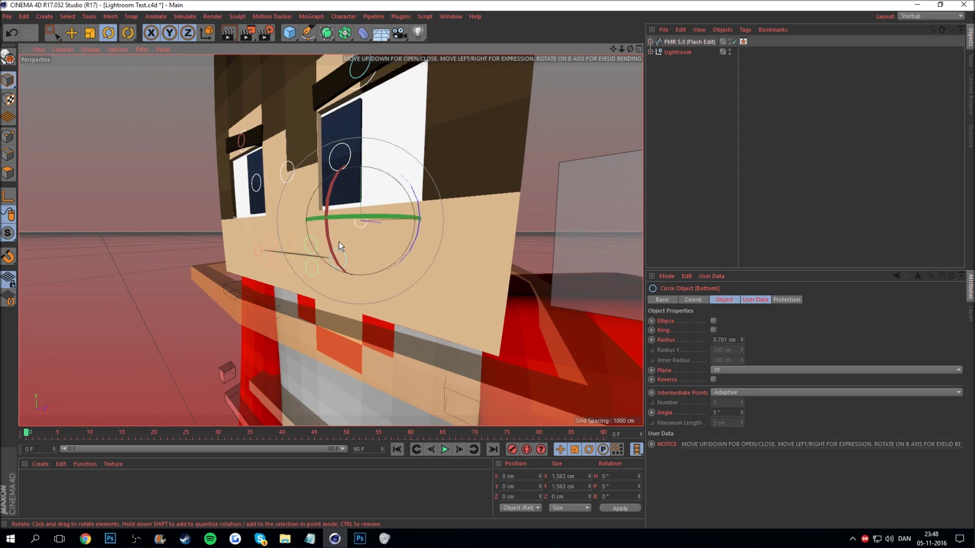
{"action": "scroll", "coordinate": [339, 241], "scroll_direction": "down", "scroll_amount": 2}
{"action": "left_click_drag", "start_coordinate": [510, 282], "coordinate": [535, 261]}
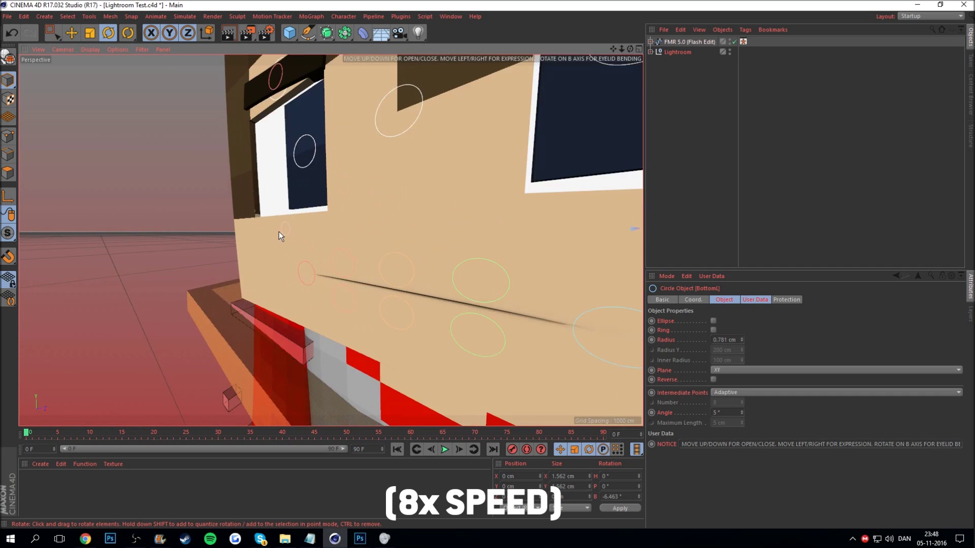
{"action": "key", "text": "e"}
{"action": "scroll", "coordinate": [268, 245], "scroll_direction": "up", "scroll_amount": 5}
{"action": "left_click_drag", "start_coordinate": [255, 248], "coordinate": [273, 182]}
{"action": "scroll", "coordinate": [273, 181], "scroll_direction": "down", "scroll_amount": 5}
{"action": "scroll", "coordinate": [274, 181], "scroll_direction": "down", "scroll_amount": 5}
{"action": "left_click", "coordinate": [689, 41]}
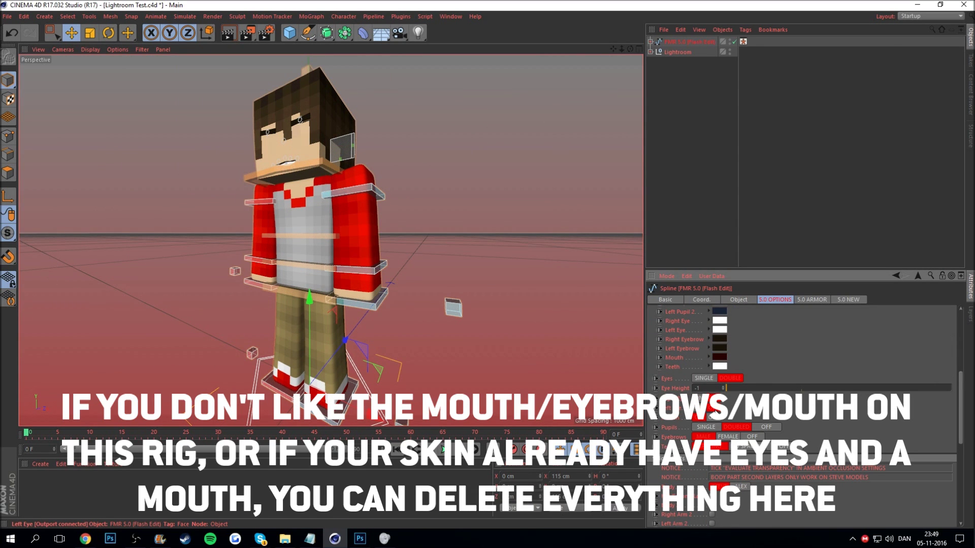
Step: In 5.0 Options, turn on both eyes, doubled pupils, mouth, and set Eyebrows to MALE
{"action": "left_click", "coordinate": [716, 418]}
{"action": "left_click", "coordinate": [766, 427]}
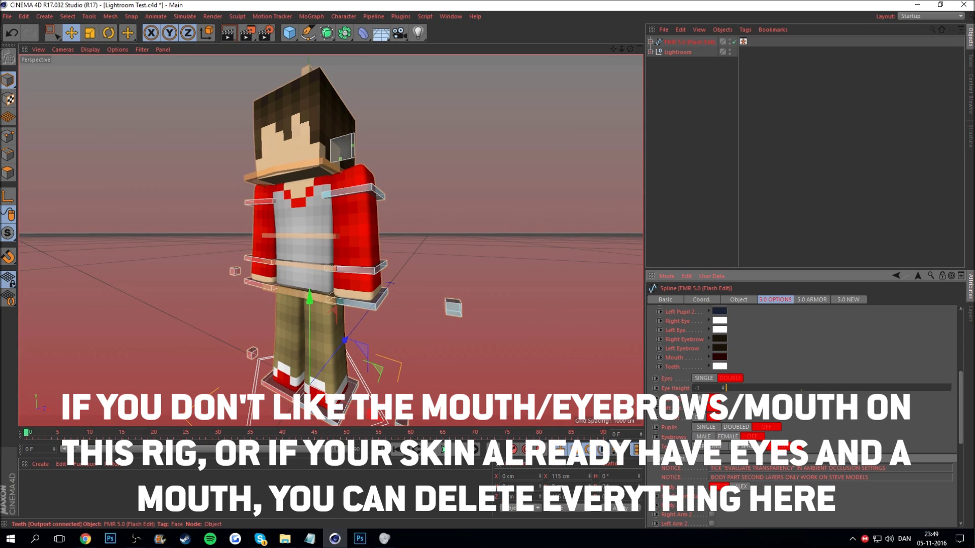
{"action": "left_click", "coordinate": [728, 437]}
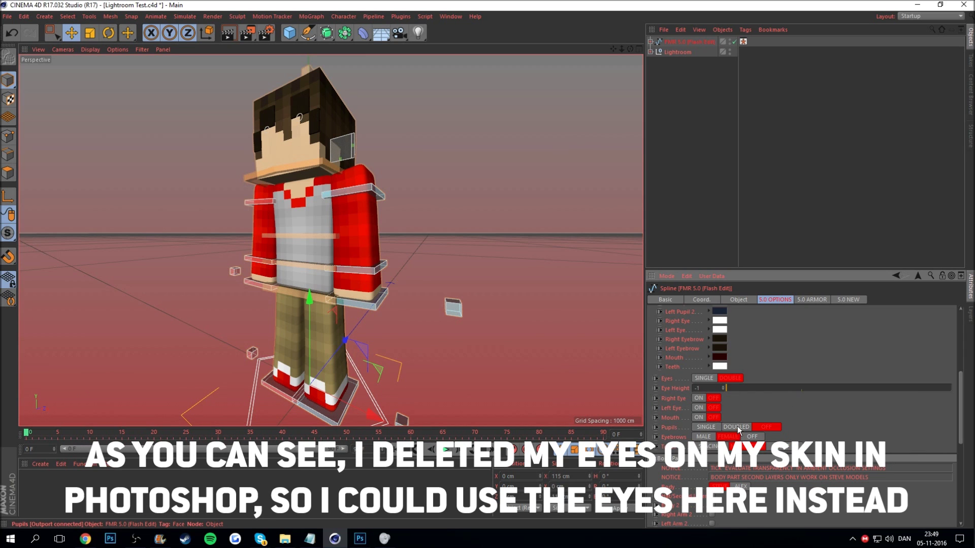
{"action": "left_click", "coordinate": [699, 408]}
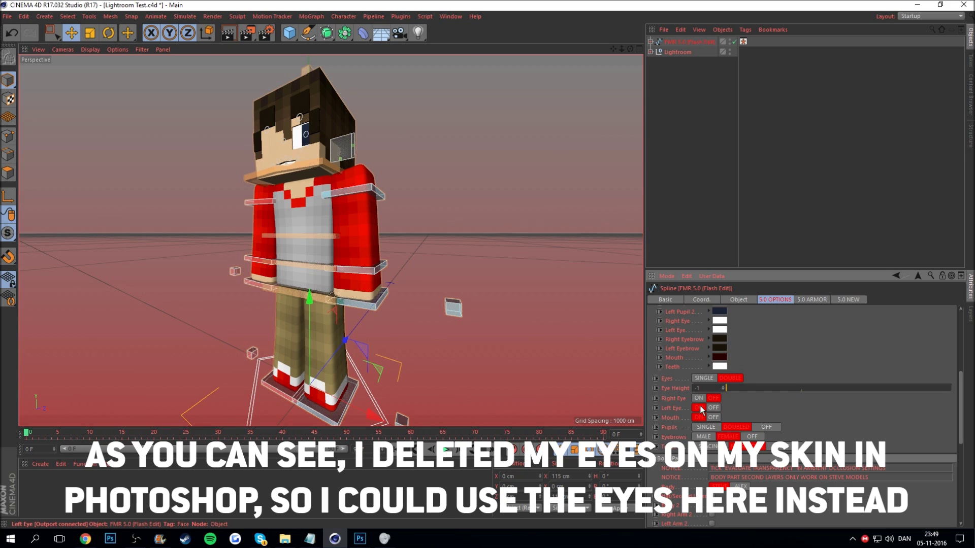
{"action": "left_click", "coordinate": [709, 436]}
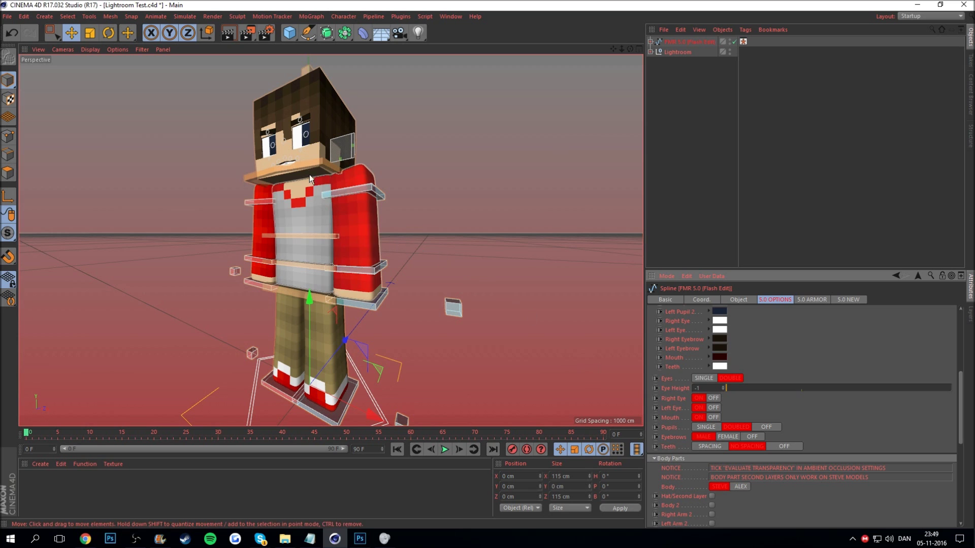
{"action": "left_click_drag", "start_coordinate": [331, 248], "coordinate": [318, 175], "text": "alt"}
{"action": "scroll", "coordinate": [318, 176], "scroll_direction": "up", "scroll_amount": 2}
{"action": "scroll", "coordinate": [325, 155], "scroll_direction": "up", "scroll_amount": 2}
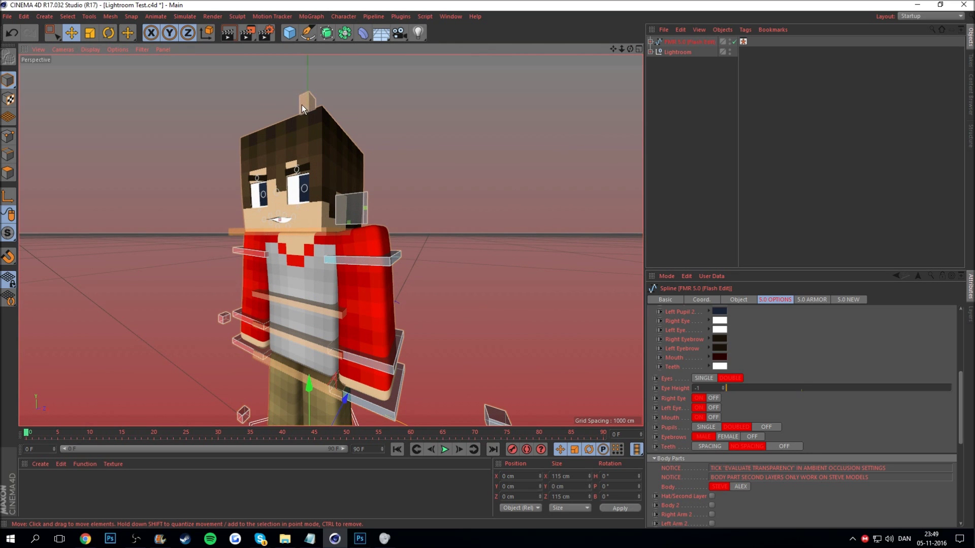
{"action": "scroll", "coordinate": [868, 407], "scroll_direction": "down", "scroll_amount": 3}
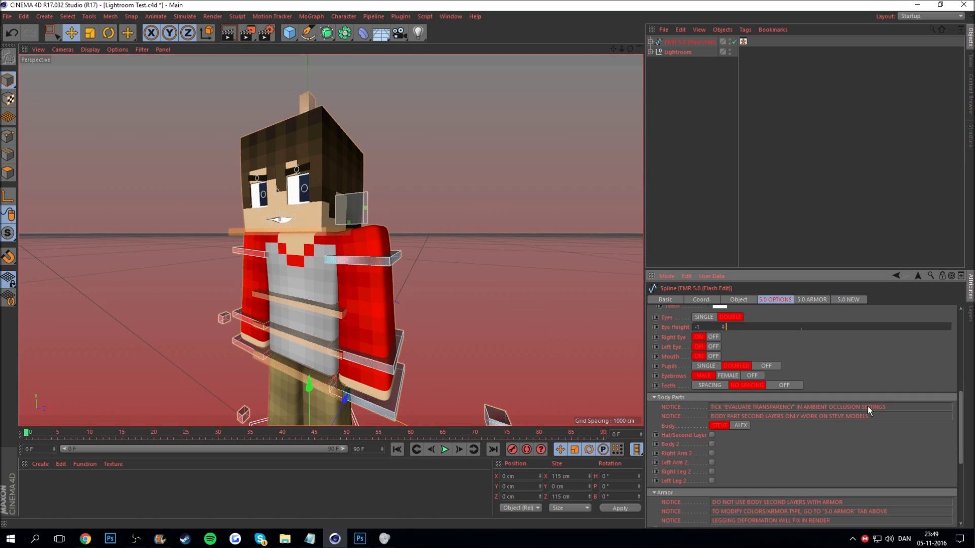
Step: Try a wooden then gold pickaxe and an iron hoe on the right hand, then remove them
{"action": "scroll", "coordinate": [869, 425], "scroll_direction": "down", "scroll_amount": 3}
{"action": "scroll", "coordinate": [808, 475], "scroll_direction": "down", "scroll_amount": 3}
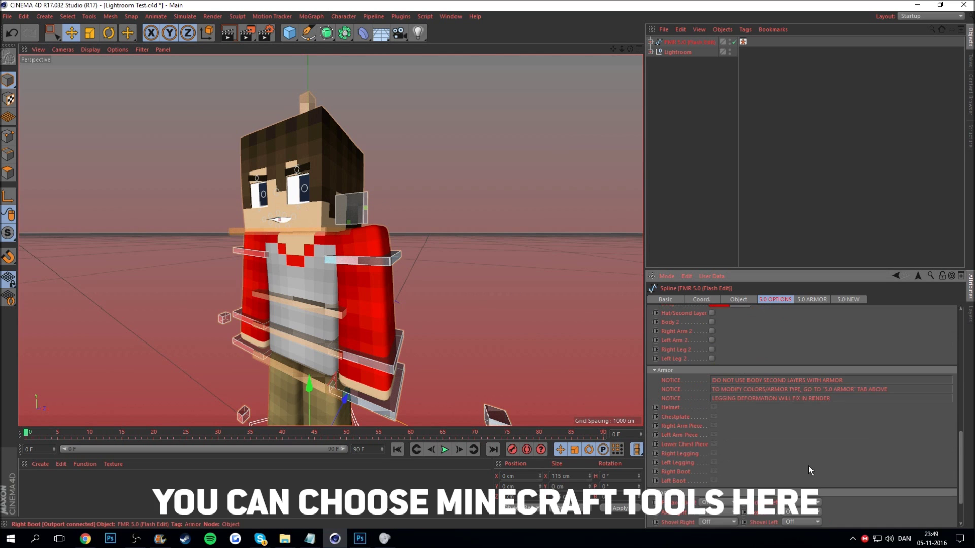
{"action": "scroll", "coordinate": [807, 471], "scroll_direction": "down", "scroll_amount": 3}
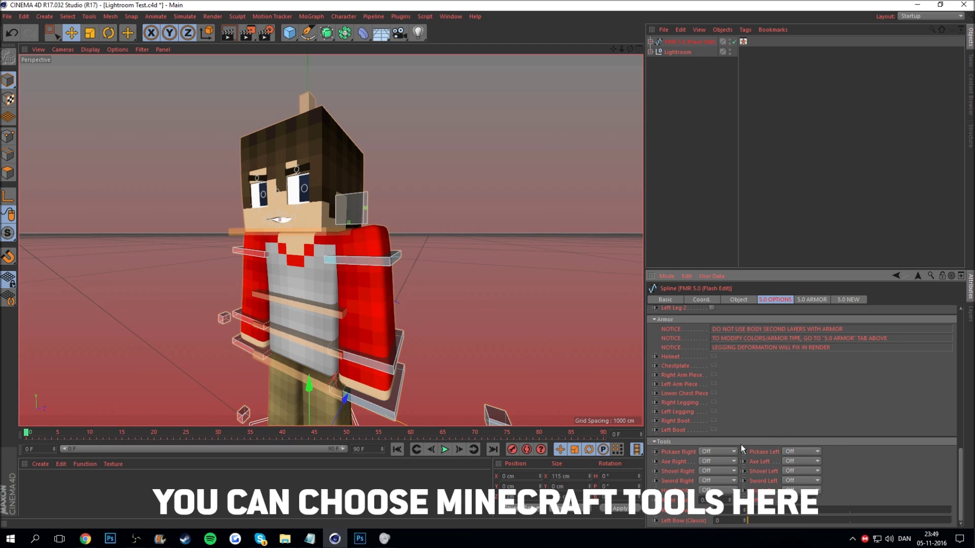
{"action": "left_click", "coordinate": [723, 452]}
{"action": "left_click", "coordinate": [717, 469]}
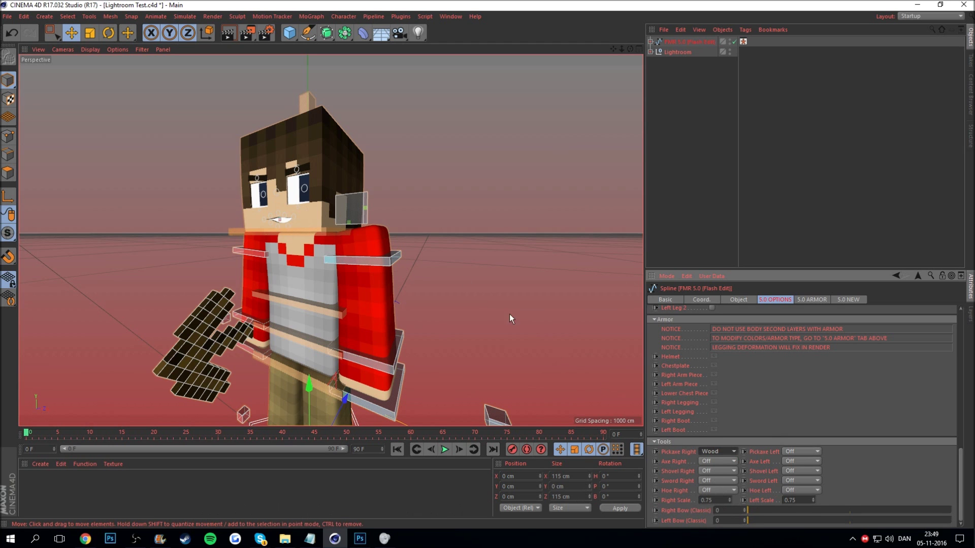
{"action": "scroll", "coordinate": [303, 108], "scroll_direction": "down", "scroll_amount": 5}
{"action": "mouse_move", "coordinate": [630, 49]}
{"action": "left_mouse_down"}
{"action": "mouse_move", "coordinate": [643, 51]}
{"action": "mouse_move", "coordinate": [628, 47]}
{"action": "mouse_move", "coordinate": [628, 71]}
{"action": "left_mouse_up"}
{"action": "left_click", "coordinate": [718, 452]}
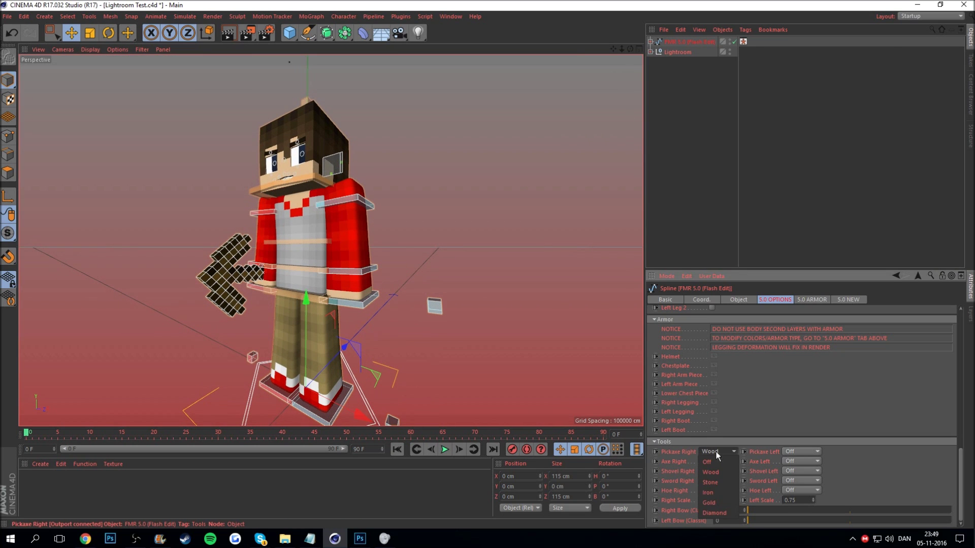
{"action": "left_click", "coordinate": [709, 502]}
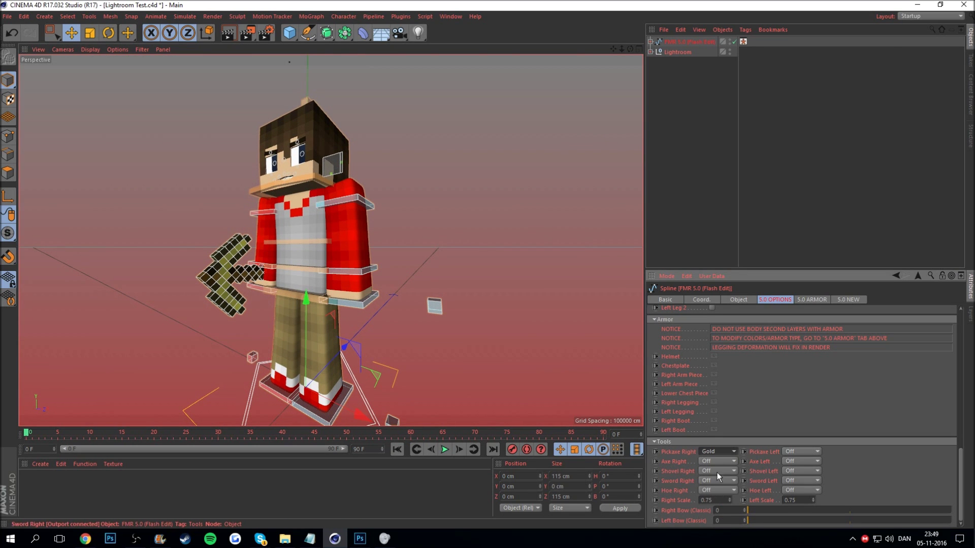
{"action": "left_click", "coordinate": [717, 452]}
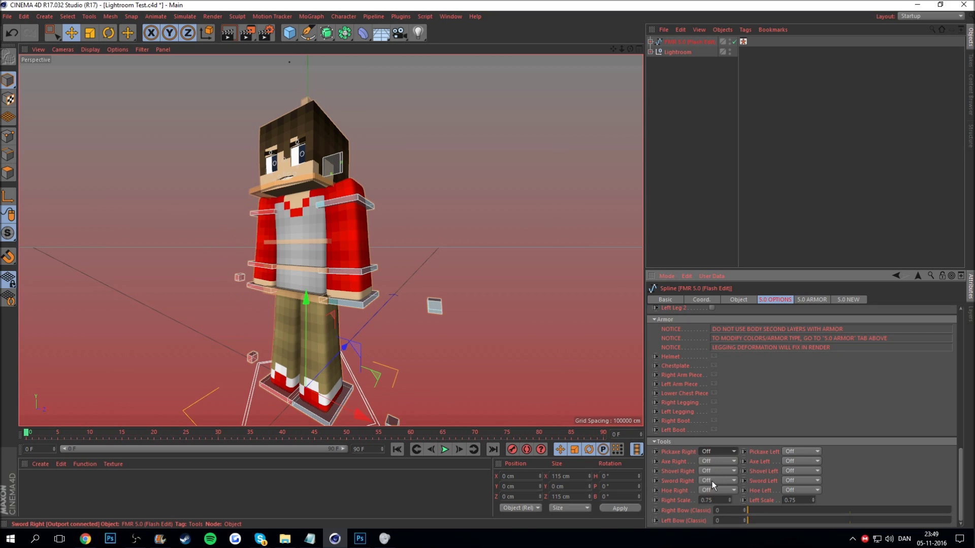
{"action": "left_click", "coordinate": [711, 488]}
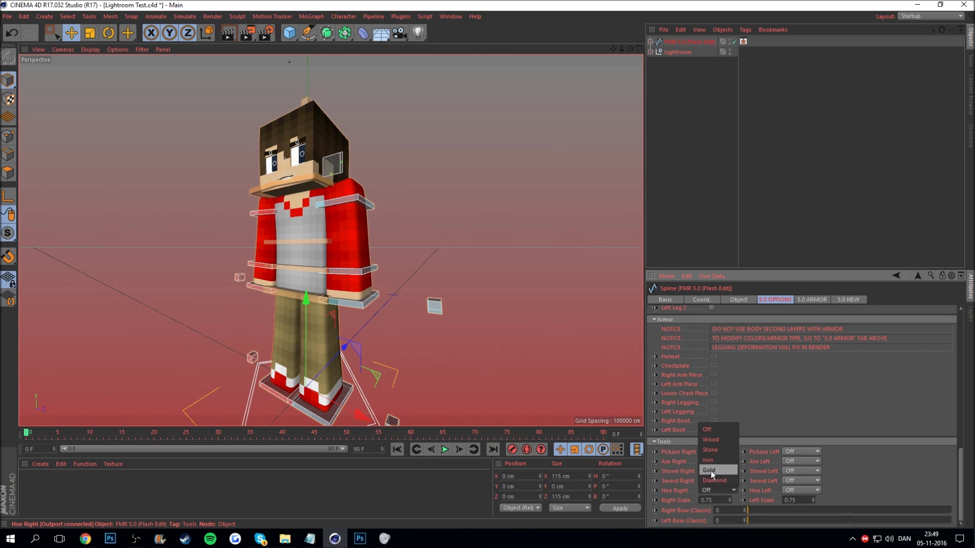
{"action": "left_click", "coordinate": [707, 462]}
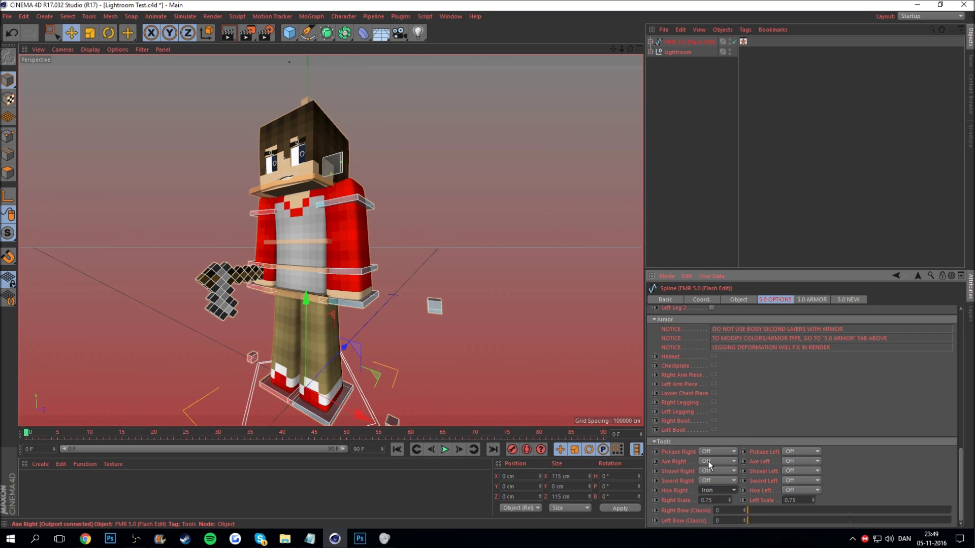
{"action": "left_click", "coordinate": [715, 491]}
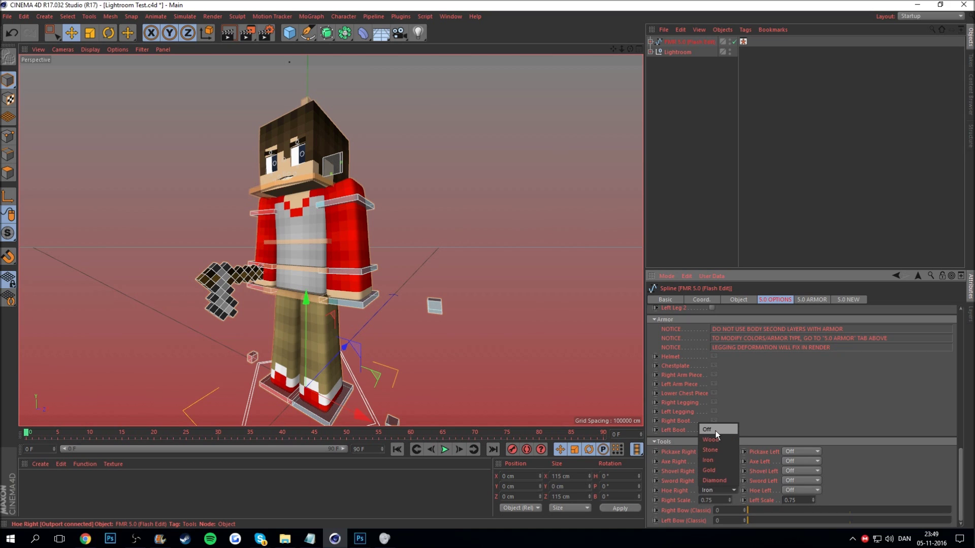
{"action": "left_click", "coordinate": [715, 431]}
Step: Give the left hand a diamond then wooden sword, then set Sword Left to Off
{"action": "left_click", "coordinate": [794, 480]}
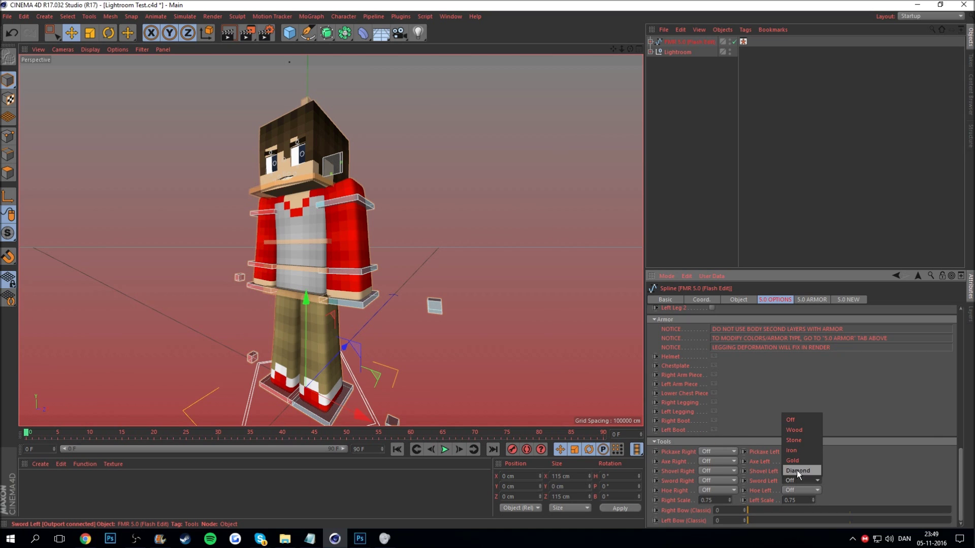
{"action": "left_click", "coordinate": [797, 470]}
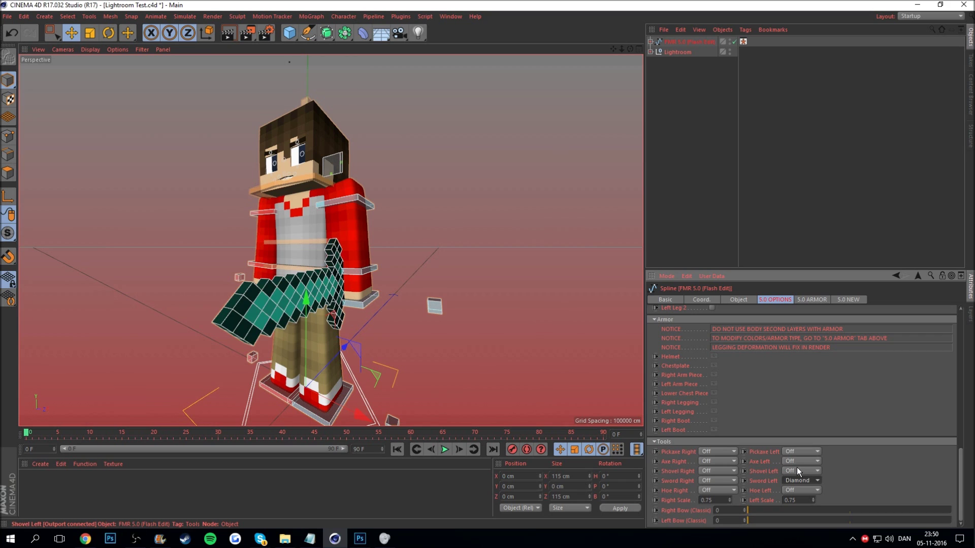
{"action": "left_click", "coordinate": [799, 480]}
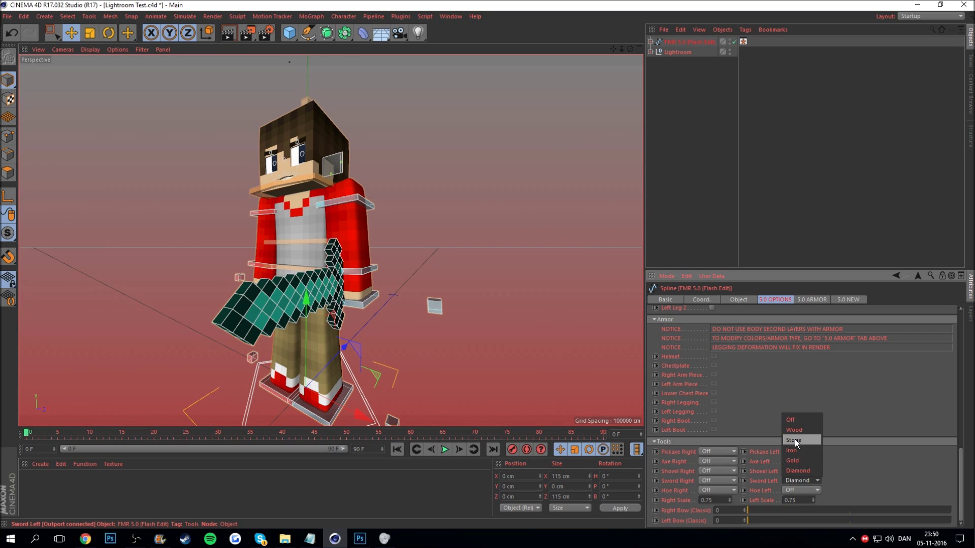
{"action": "left_click", "coordinate": [794, 430]}
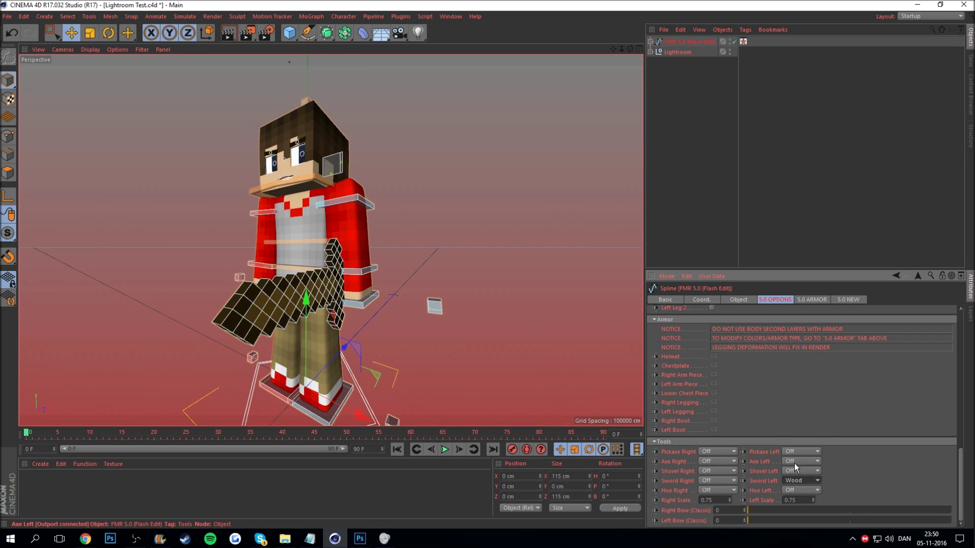
{"action": "left_click", "coordinate": [794, 481]}
{"action": "left_click", "coordinate": [794, 419]}
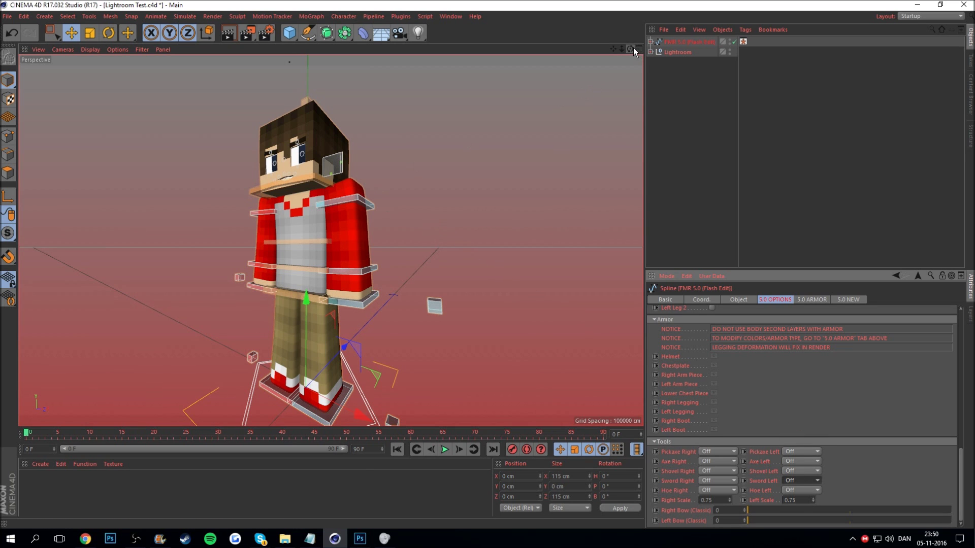
{"action": "left_click_drag", "start_coordinate": [632, 47], "coordinate": [632, 47]}
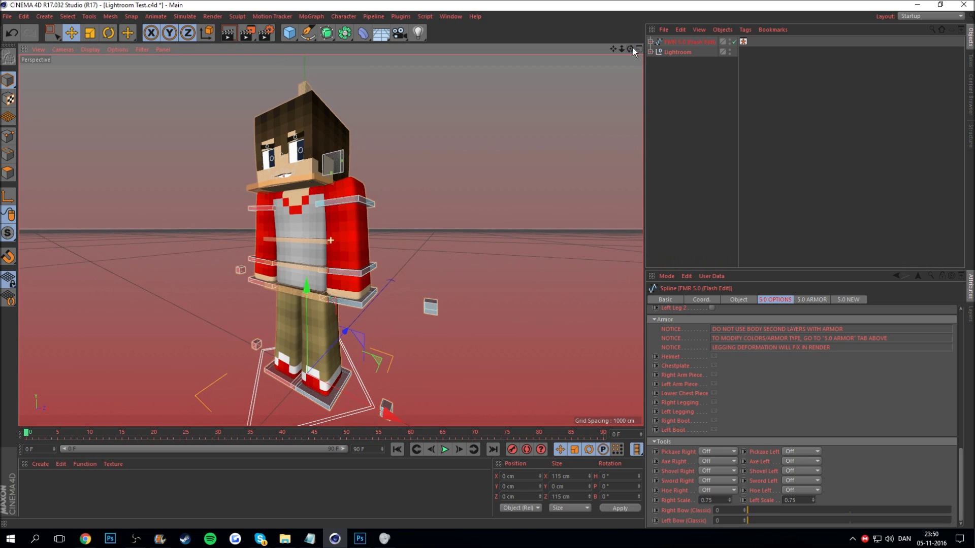
{"action": "left_click_drag", "start_coordinate": [609, 47], "coordinate": [609, 47]}
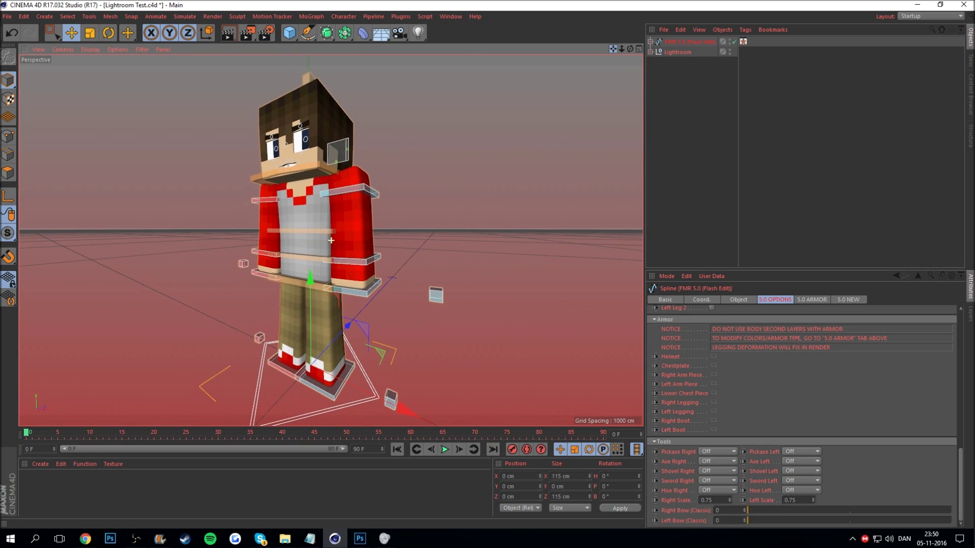
{"action": "left_click_drag", "start_coordinate": [630, 50], "coordinate": [629, 51]}
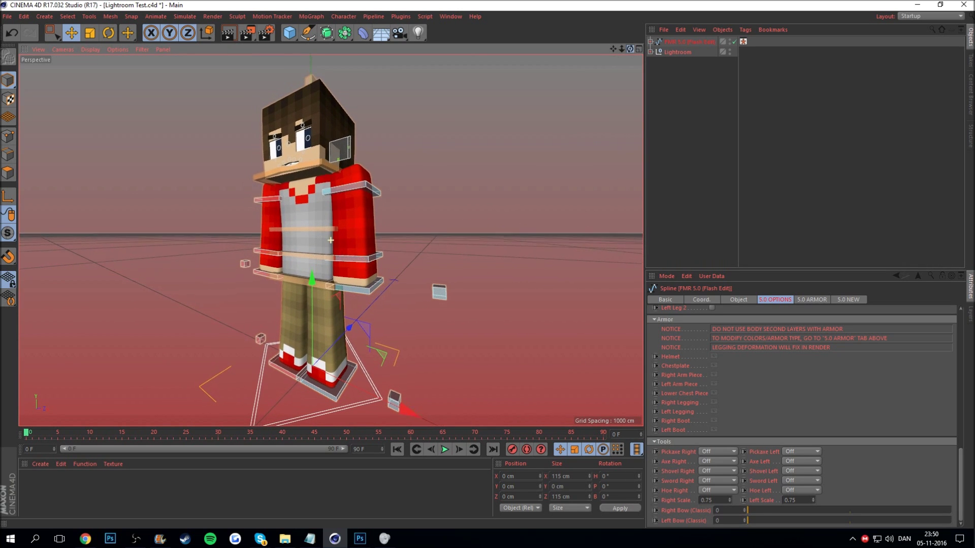
{"action": "scroll", "coordinate": [852, 408], "scroll_direction": "up", "scroll_amount": 2}
{"action": "scroll", "coordinate": [855, 408], "scroll_direction": "up", "scroll_amount": 2}
{"action": "scroll", "coordinate": [856, 405], "scroll_direction": "up", "scroll_amount": 2}
{"action": "scroll", "coordinate": [856, 394], "scroll_direction": "up", "scroll_amount": 2}
{"action": "scroll", "coordinate": [855, 381], "scroll_direction": "up", "scroll_amount": 2}
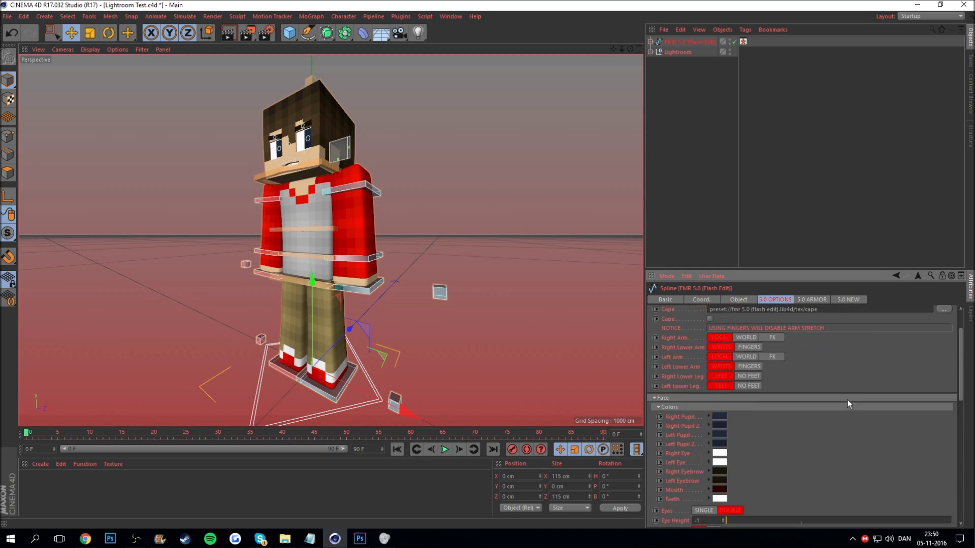
{"action": "scroll", "coordinate": [847, 400], "scroll_direction": "up", "scroll_amount": 2}
{"action": "left_click", "coordinate": [848, 299]}
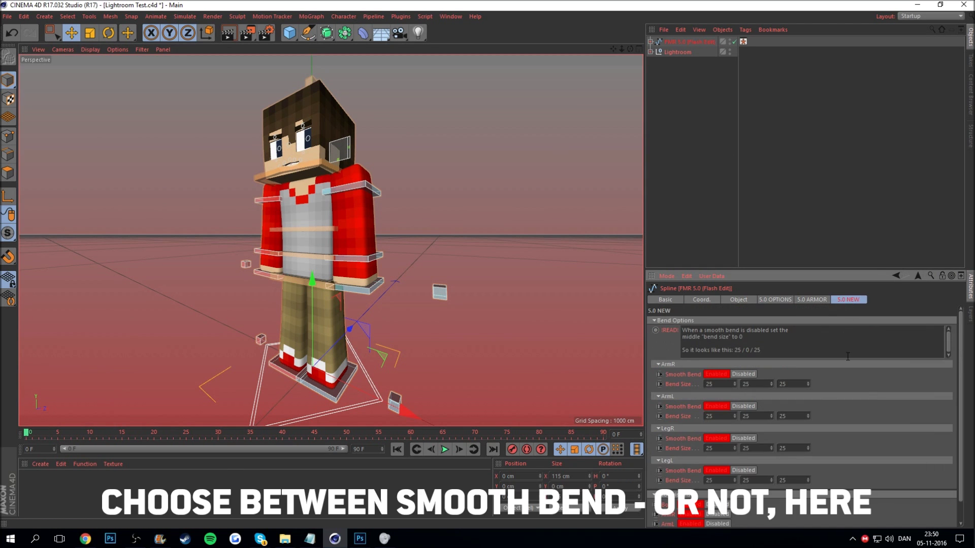
{"action": "scroll", "coordinate": [873, 401], "scroll_direction": "down", "scroll_amount": 2}
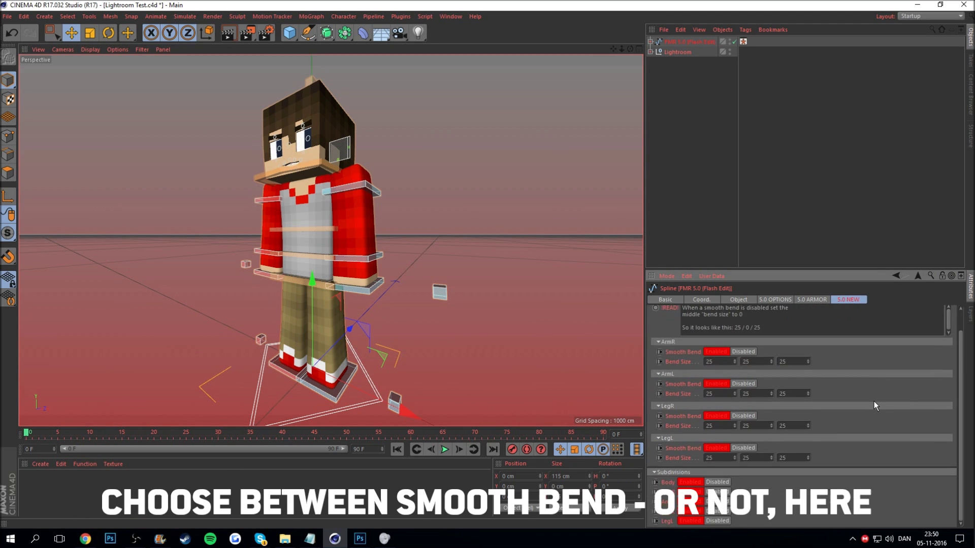
{"action": "left_click", "coordinate": [717, 482]}
{"action": "left_click", "coordinate": [717, 492]}
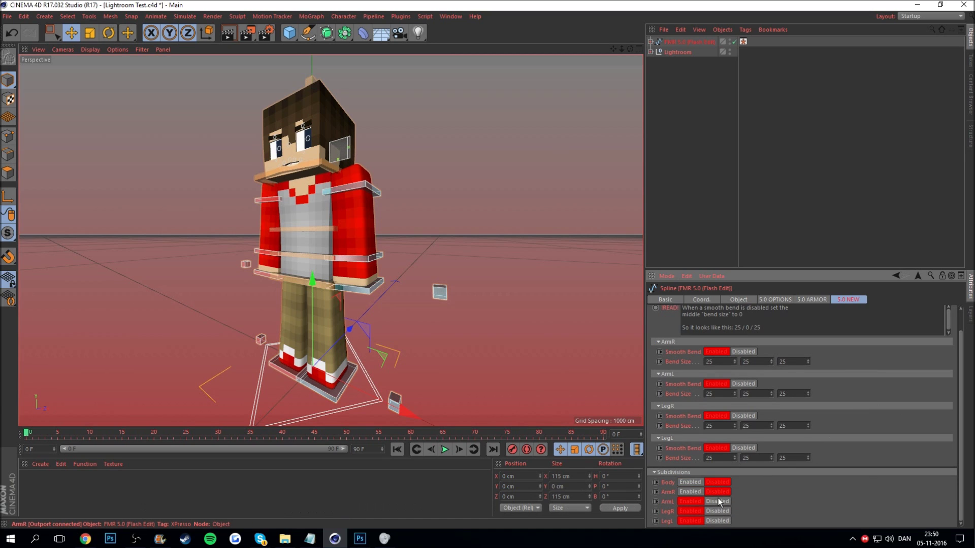
{"action": "left_click", "coordinate": [716, 511]}
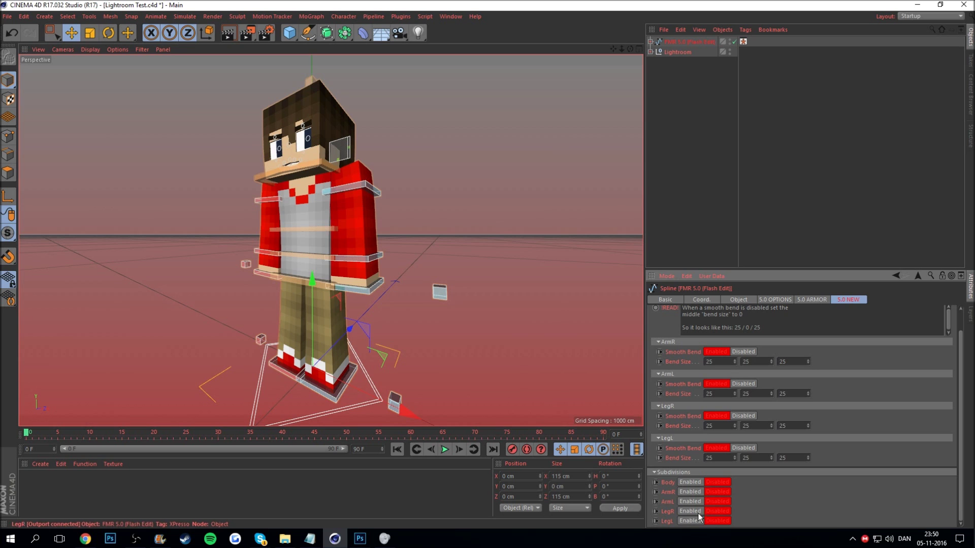
{"action": "scroll", "coordinate": [313, 182], "scroll_direction": "up", "scroll_amount": 5}
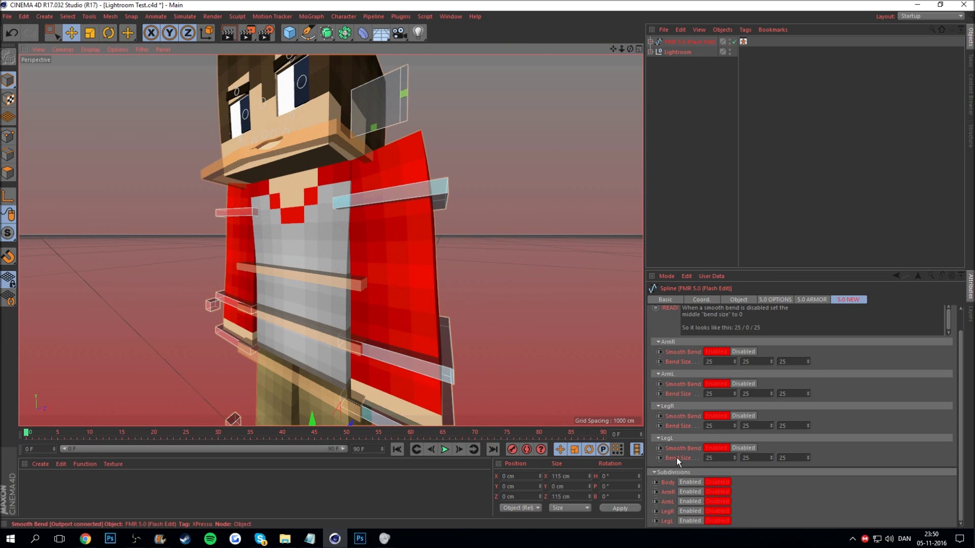
{"action": "left_click", "coordinate": [690, 483]}
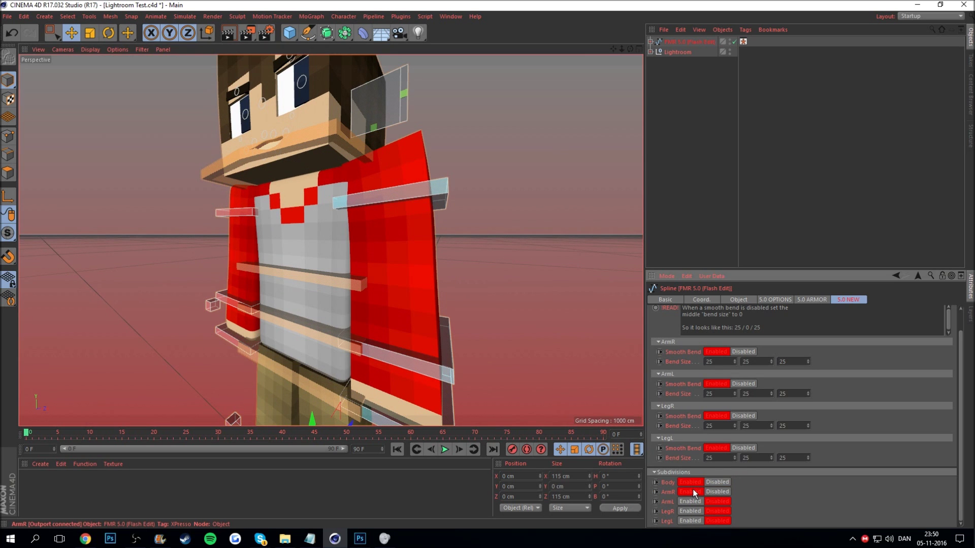
{"action": "left_click", "coordinate": [693, 501]}
{"action": "left_click", "coordinate": [688, 520]}
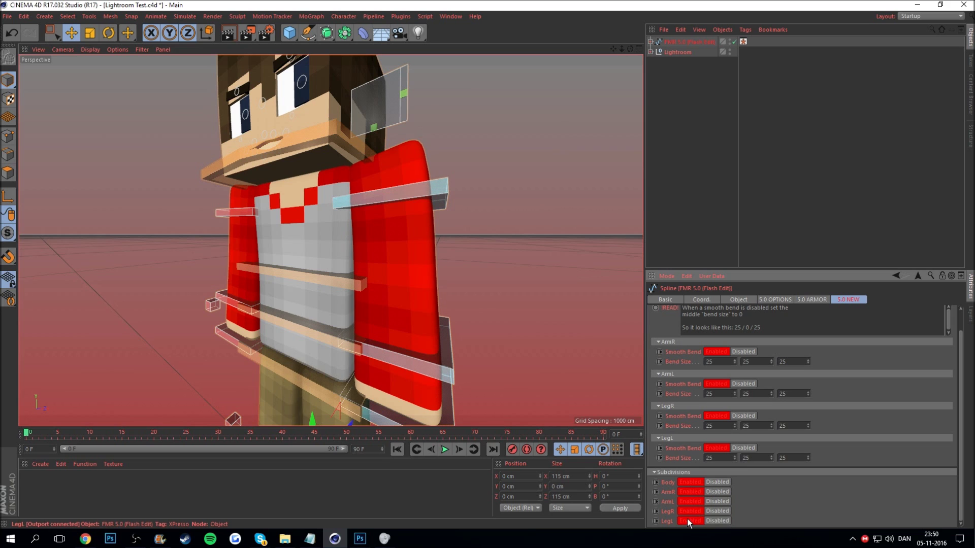
{"action": "scroll", "coordinate": [812, 493], "scroll_direction": "up", "scroll_amount": 2}
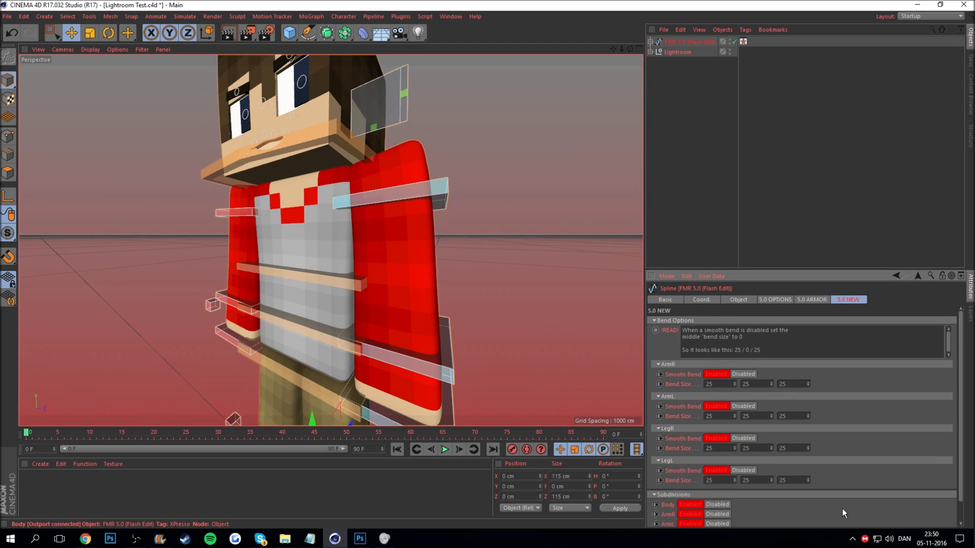
{"action": "left_click", "coordinate": [776, 300]}
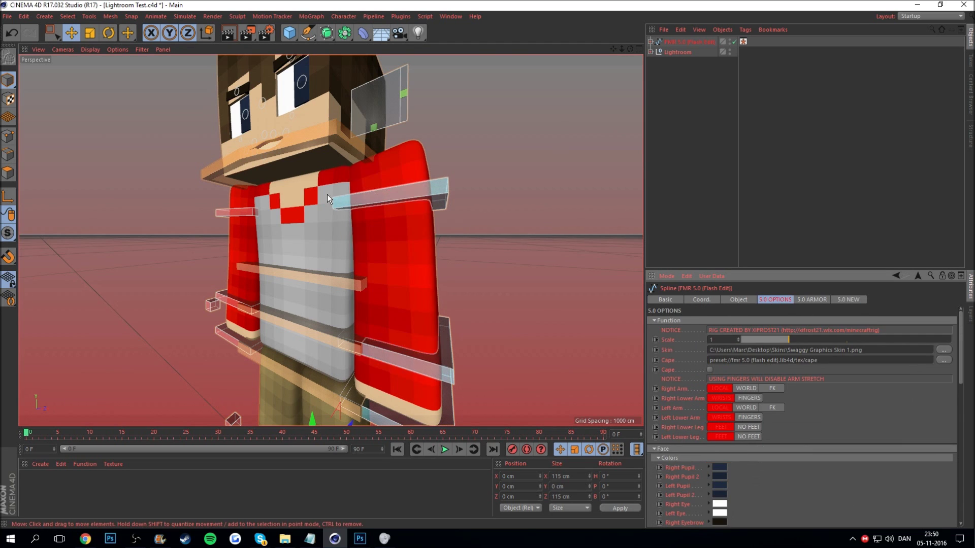
{"action": "scroll", "coordinate": [305, 219], "scroll_direction": "down", "scroll_amount": 5}
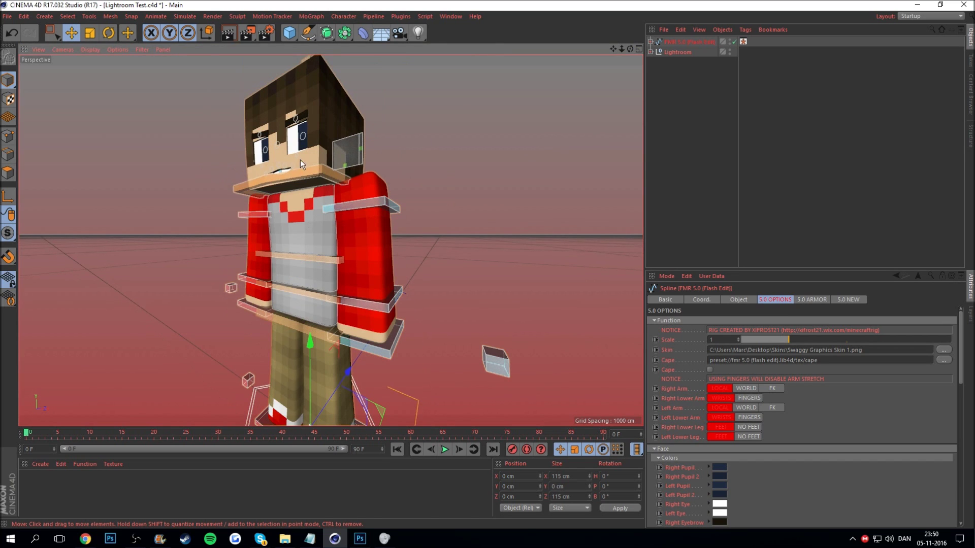
{"action": "scroll", "coordinate": [300, 168], "scroll_direction": "down", "scroll_amount": 3}
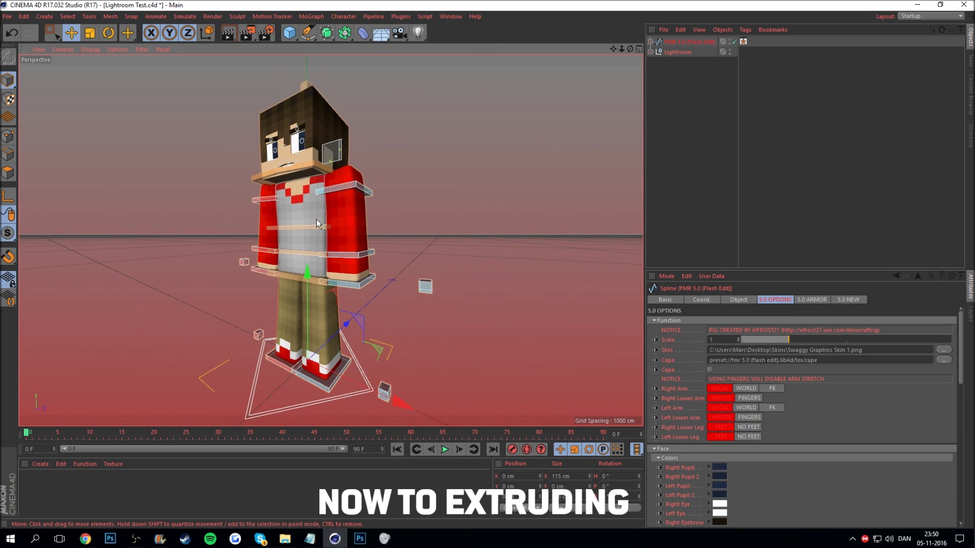
{"action": "left_click", "coordinate": [969, 316]}
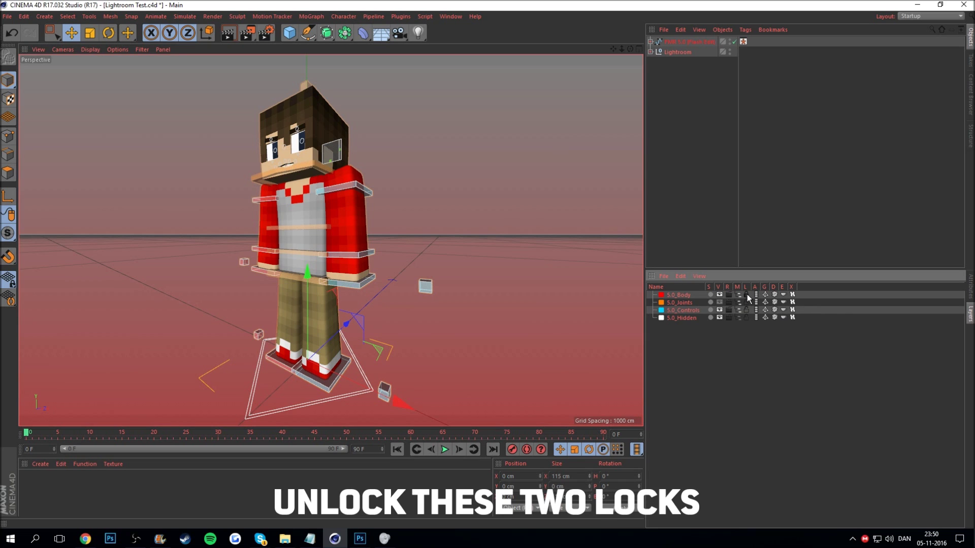
Step: Expand FMR 5.0 > Mesh > meshBody and select its polygon object
{"action": "left_click", "coordinate": [970, 297]}
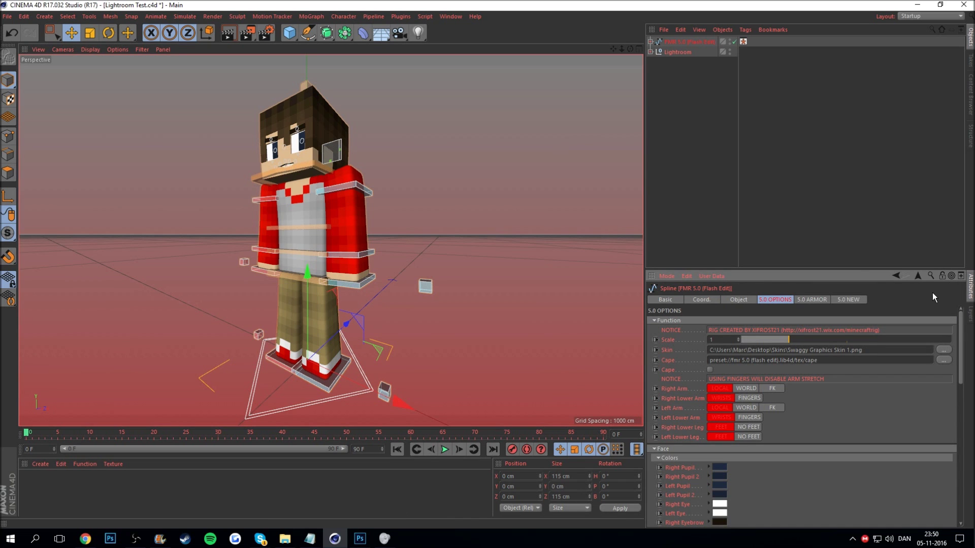
{"action": "left_click", "coordinate": [651, 40]}
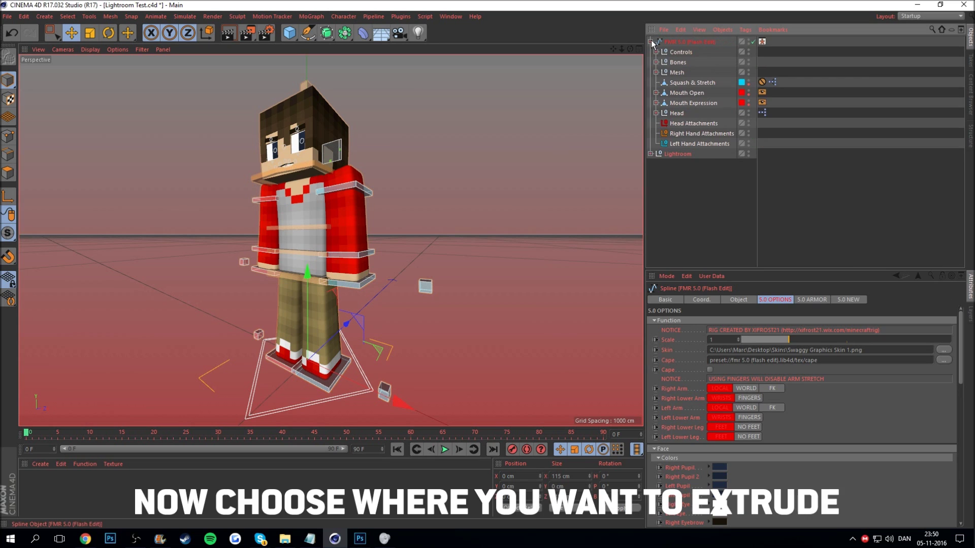
{"action": "left_click", "coordinate": [655, 73]}
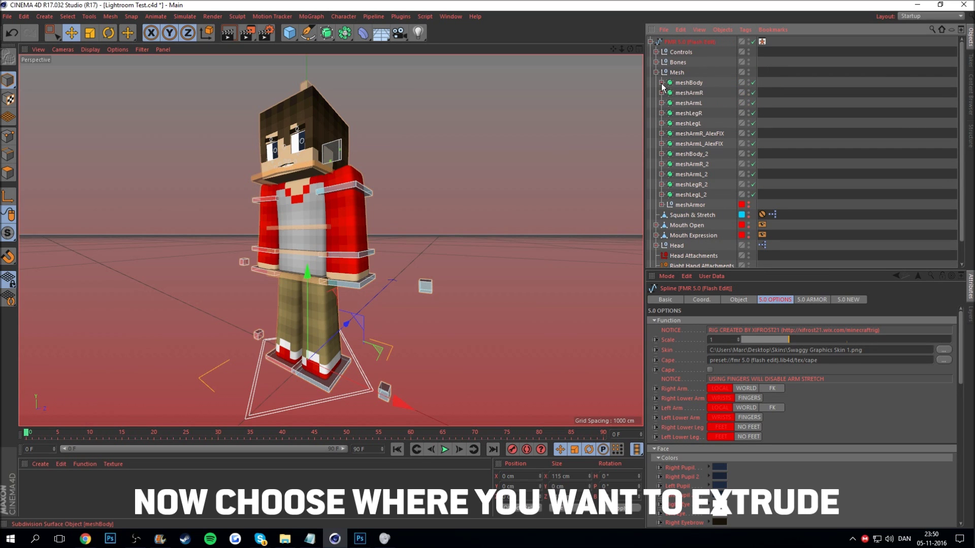
{"action": "left_click", "coordinate": [662, 83]}
{"action": "left_click", "coordinate": [695, 93]}
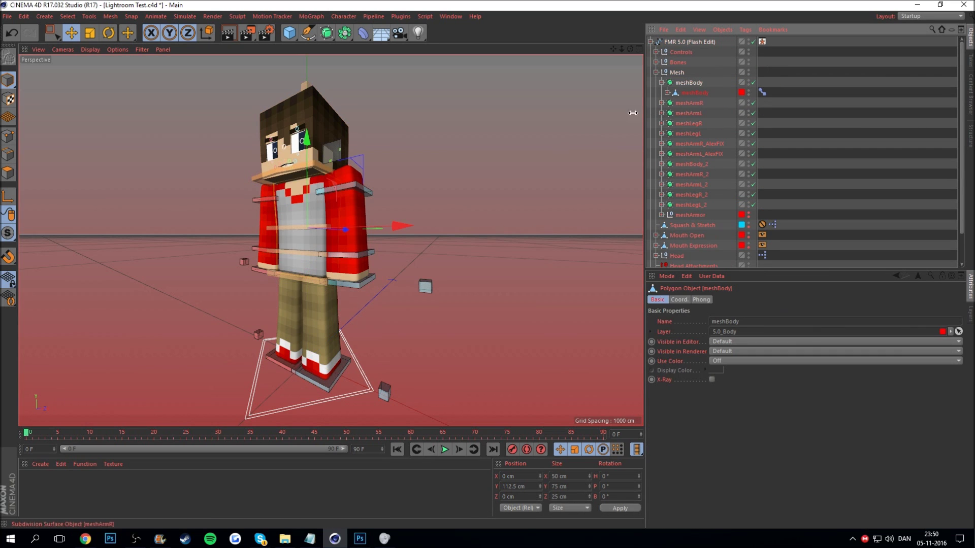
Step: Switch to Polygon mode and zoom in on the torso's chest polygons
{"action": "scroll", "coordinate": [297, 199], "scroll_direction": "up", "scroll_amount": 3}
{"action": "scroll", "coordinate": [297, 199], "scroll_direction": "up", "scroll_amount": 3}
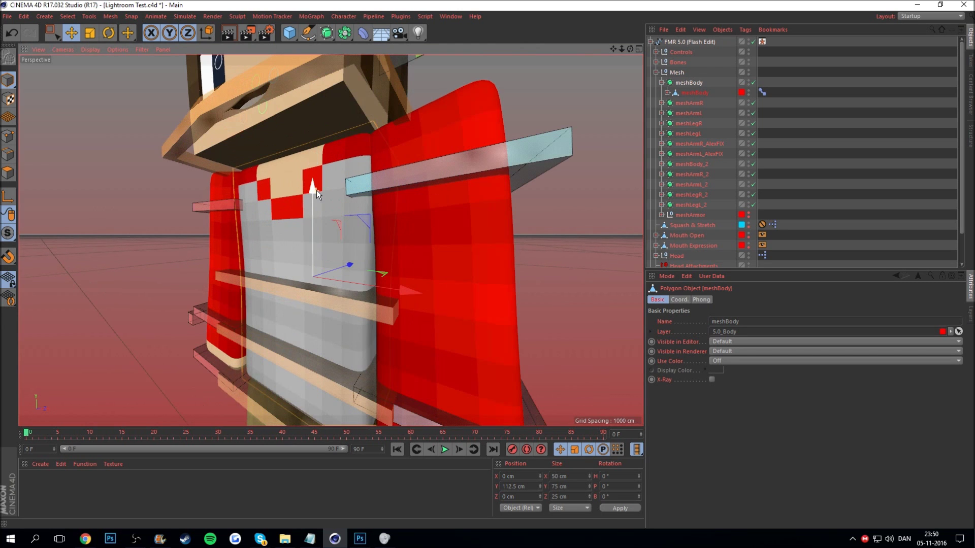
{"action": "left_click", "coordinate": [12, 171]}
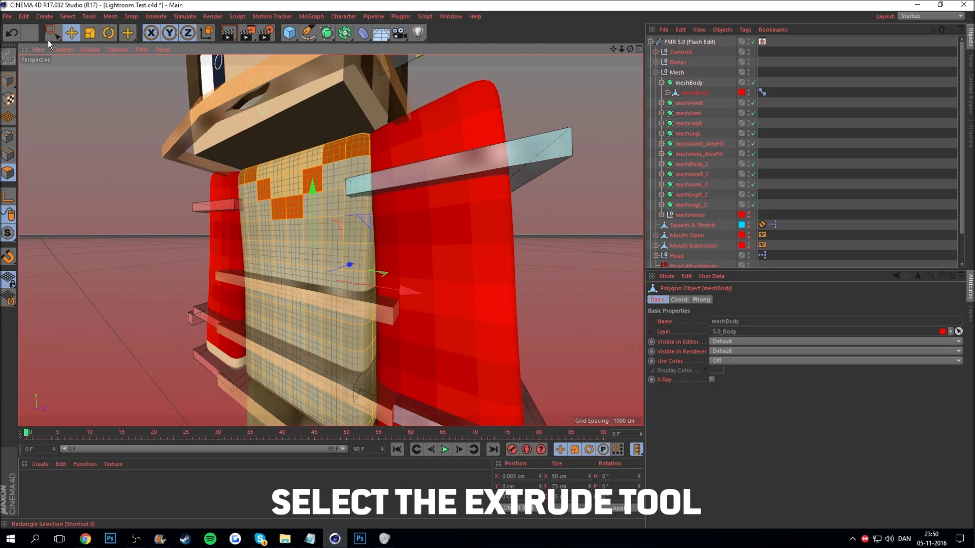
{"action": "scroll", "coordinate": [295, 156], "scroll_direction": "up", "scroll_amount": 2}
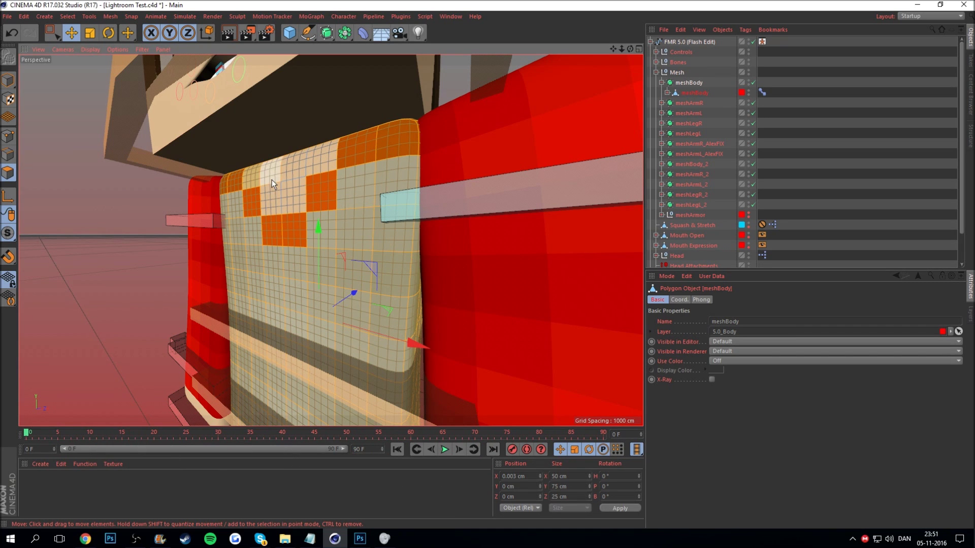
{"action": "scroll", "coordinate": [288, 134], "scroll_direction": "up", "scroll_amount": 3}
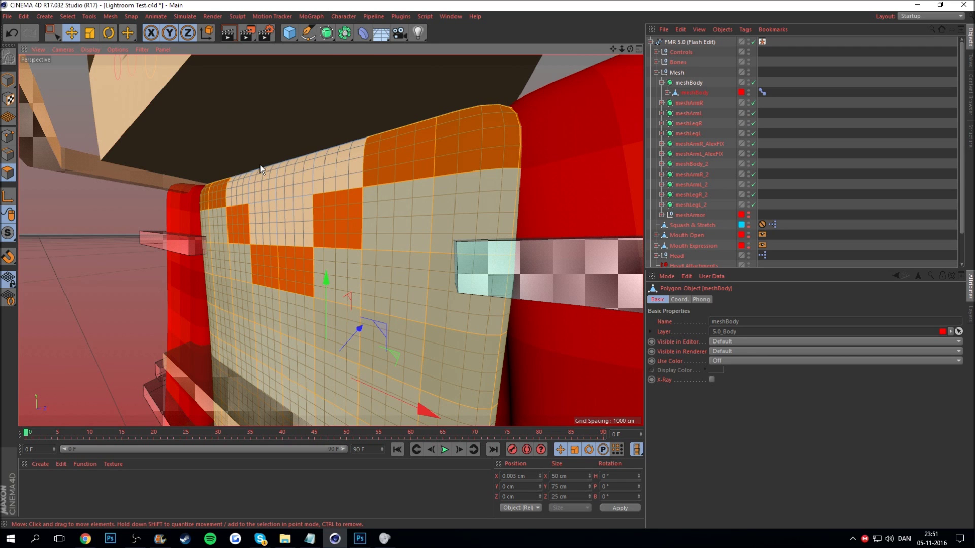
{"action": "left_click_drag", "start_coordinate": [264, 168], "coordinate": [282, 153], "text": "alt"}
{"action": "right_click", "coordinate": [317, 204]}
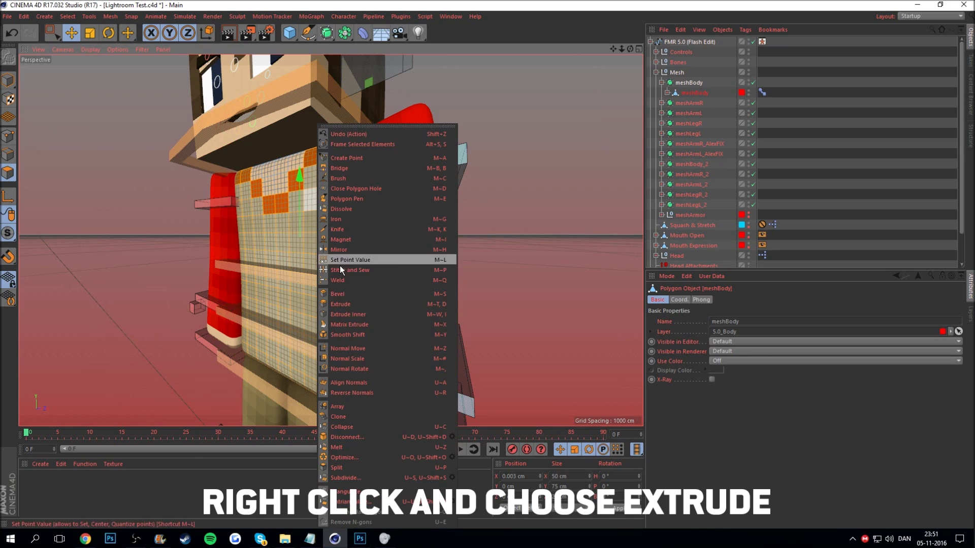
Step: Extrude the chest collar polygons outward by 1 cm, then deselect them
{"action": "left_click", "coordinate": [336, 305]}
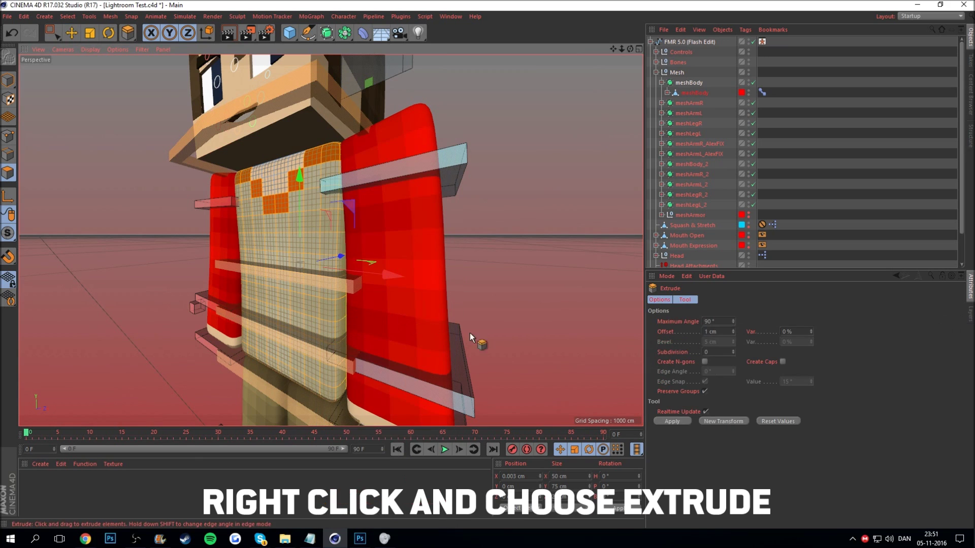
{"action": "left_click", "coordinate": [722, 331]}
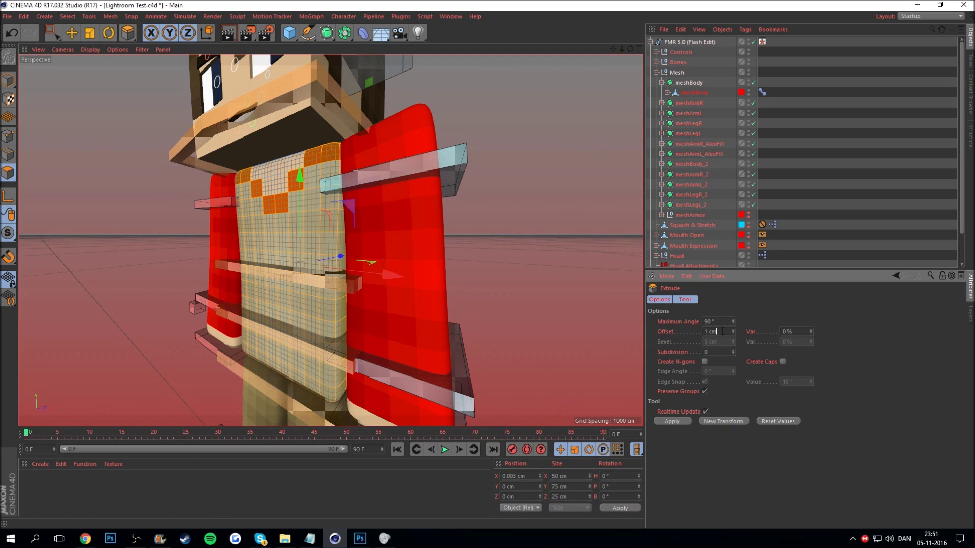
{"action": "key", "text": "Return"}
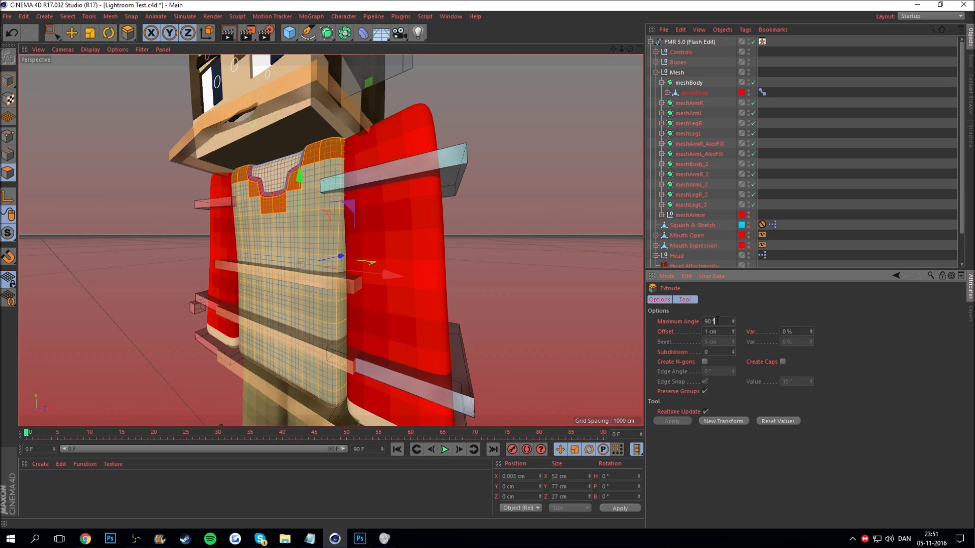
{"action": "left_click", "coordinate": [126, 129]}
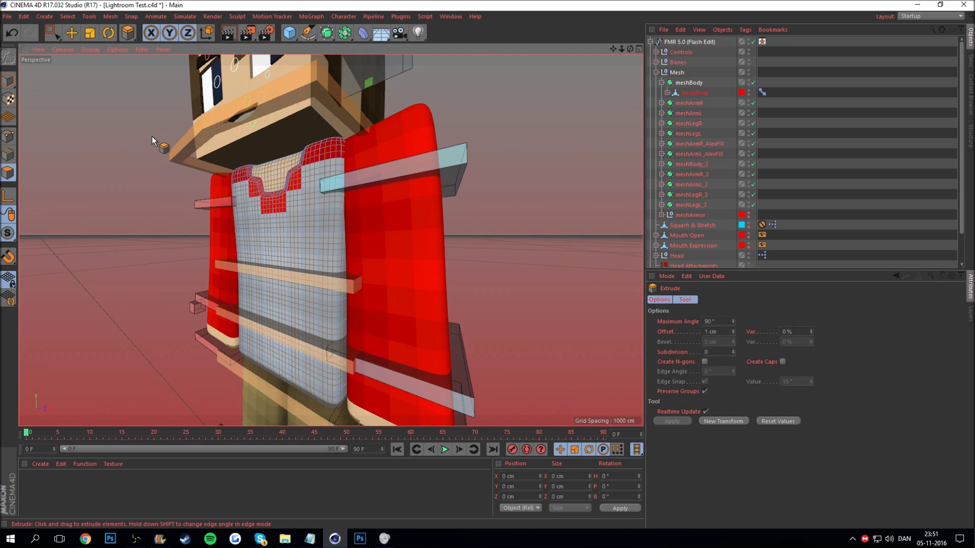
{"action": "key", "text": "k"}
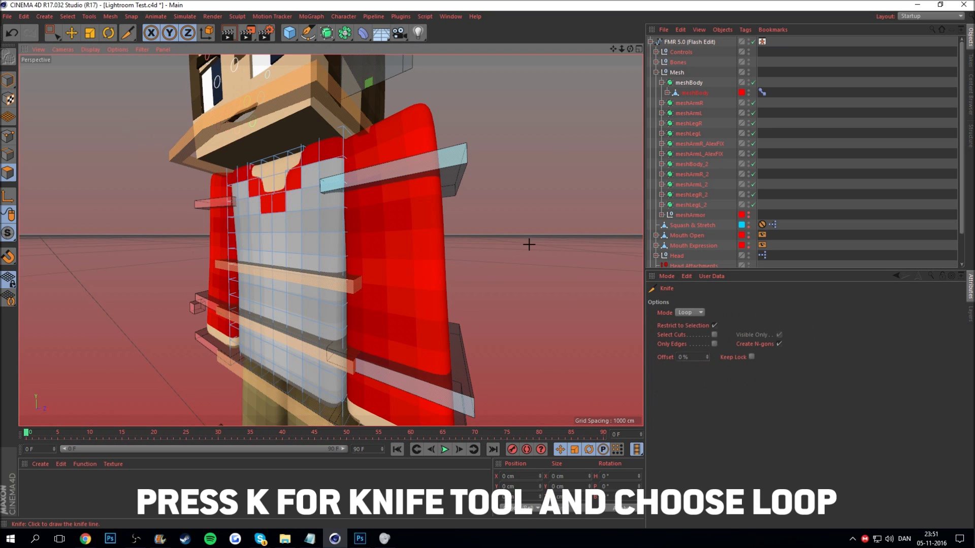
Step: Set the Knife tool to Loop mode and frame the neckline from the front
{"action": "left_click", "coordinate": [690, 313]}
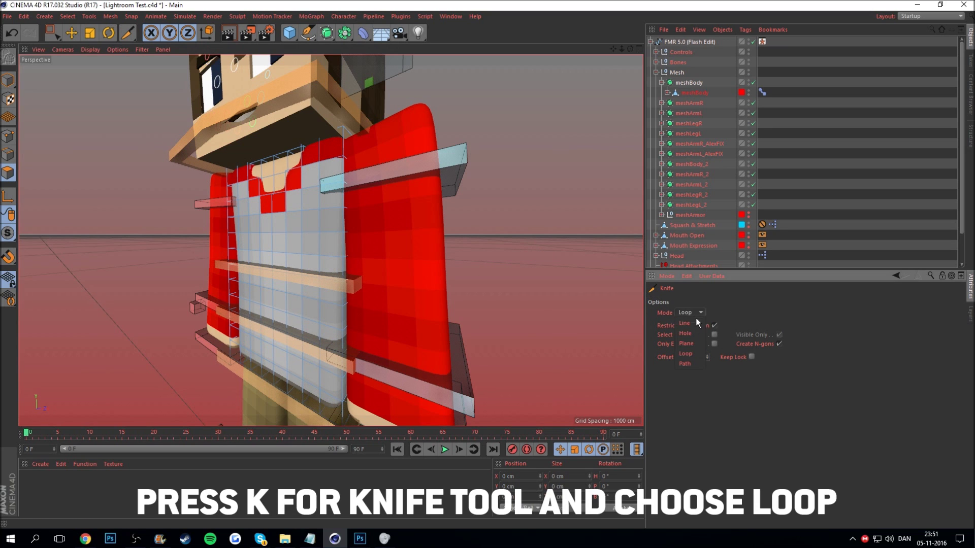
{"action": "left_click", "coordinate": [689, 353]}
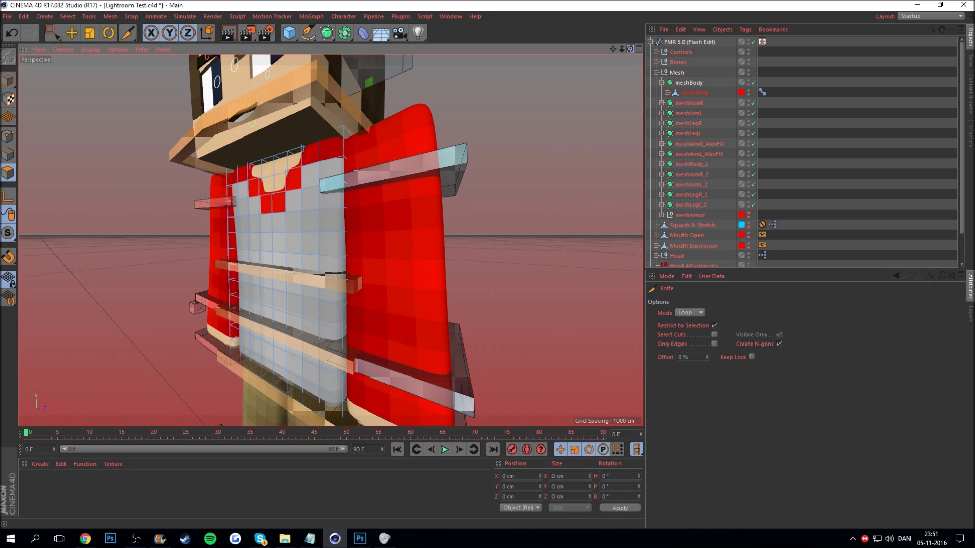
{"action": "left_click_drag", "start_coordinate": [630, 48], "coordinate": [594, 50]}
{"action": "scroll", "coordinate": [488, 182], "scroll_direction": "down", "scroll_amount": 2}
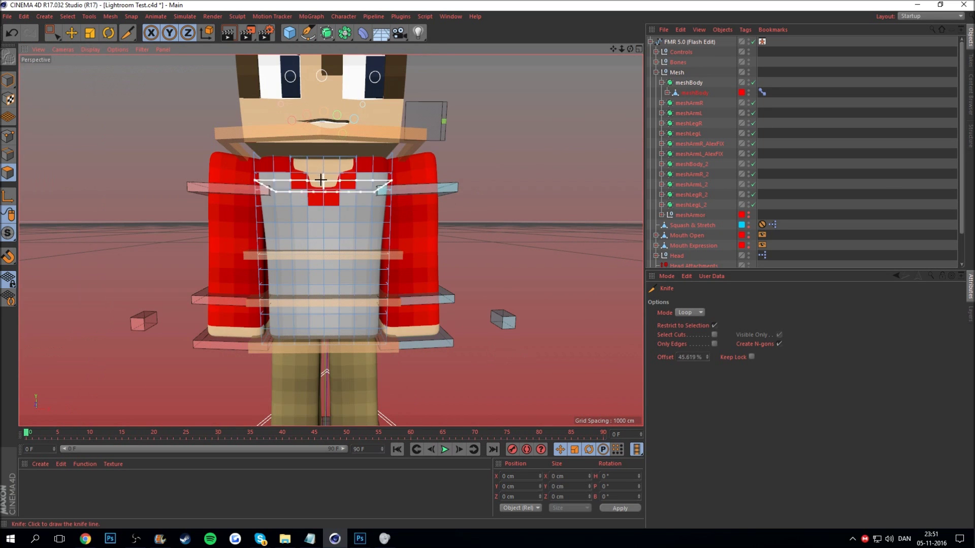
{"action": "scroll", "coordinate": [325, 163], "scroll_direction": "up", "scroll_amount": 2}
{"action": "scroll", "coordinate": [329, 162], "scroll_direction": "up", "scroll_amount": 2}
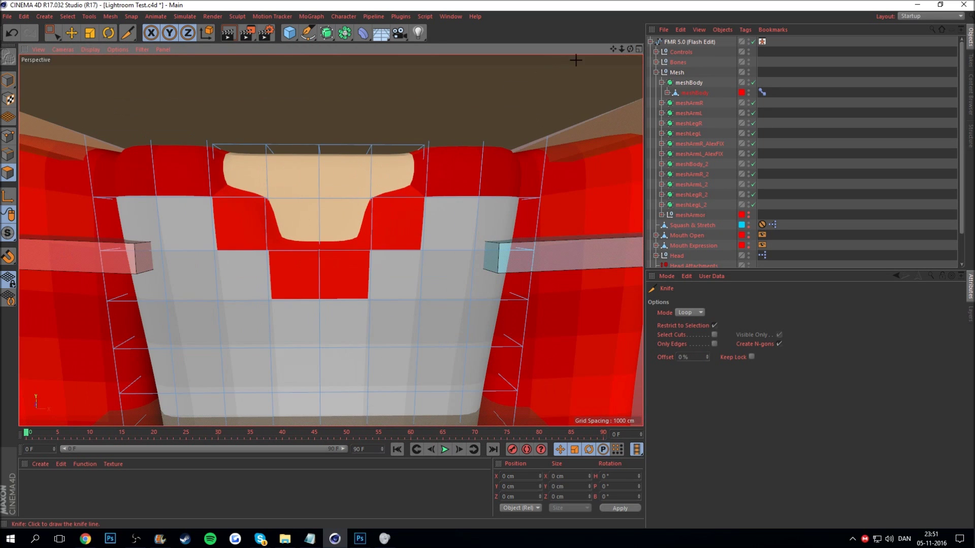
{"action": "left_click_drag", "start_coordinate": [626, 47], "coordinate": [622, 50]}
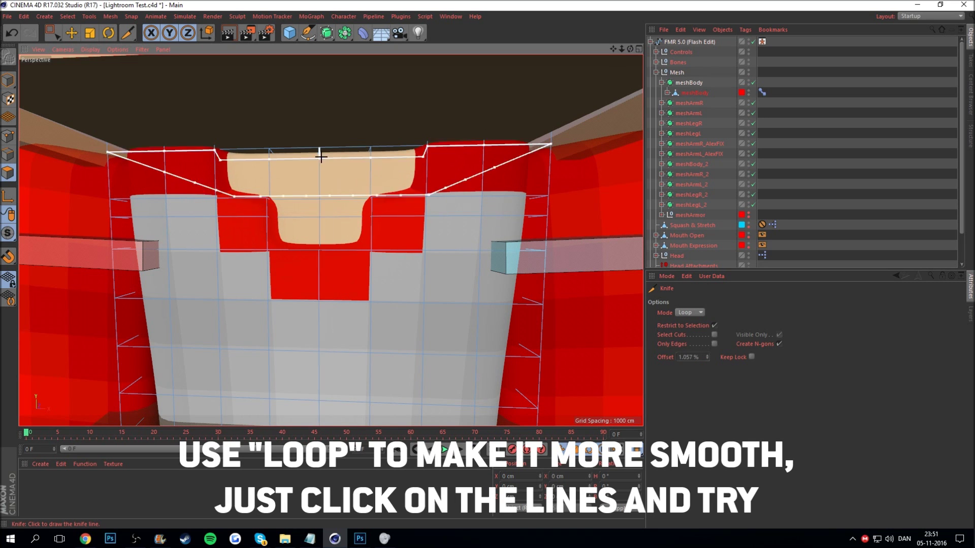
{"action": "scroll", "coordinate": [320, 159], "scroll_direction": "up", "scroll_amount": 2}
{"action": "scroll", "coordinate": [322, 157], "scroll_direction": "up", "scroll_amount": 2}
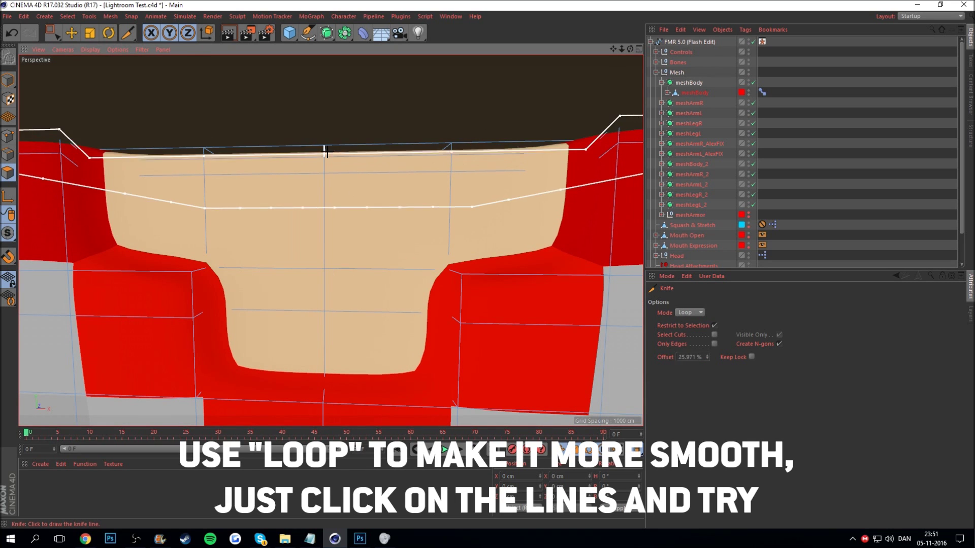
{"action": "scroll", "coordinate": [332, 163], "scroll_direction": "down", "scroll_amount": 3}
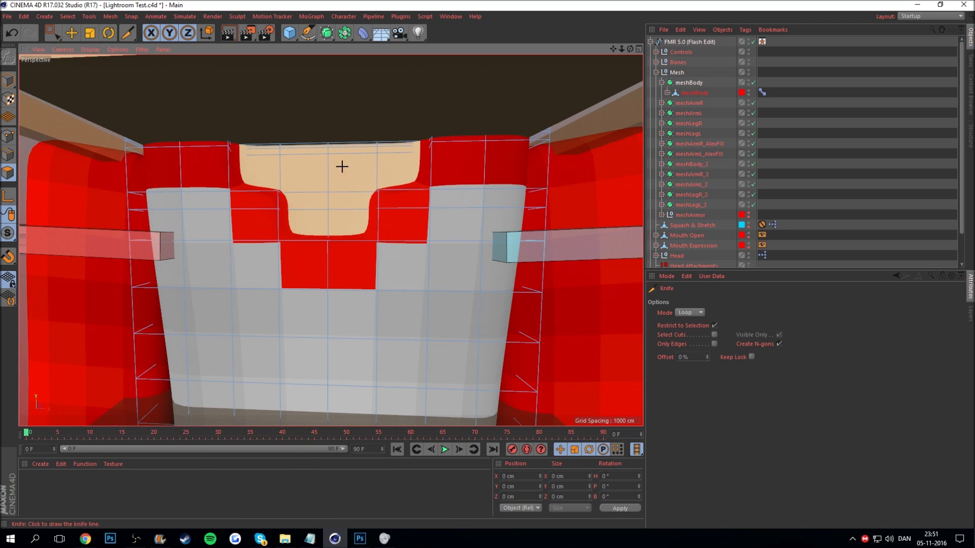
Step: Cut two vertical edge loops through the neckline
{"action": "left_click", "coordinate": [261, 193]}
{"action": "scroll", "coordinate": [336, 165], "scroll_direction": "down", "scroll_amount": 2}
{"action": "scroll", "coordinate": [336, 183], "scroll_direction": "up", "scroll_amount": 2}
{"action": "scroll", "coordinate": [335, 200], "scroll_direction": "up", "scroll_amount": 2}
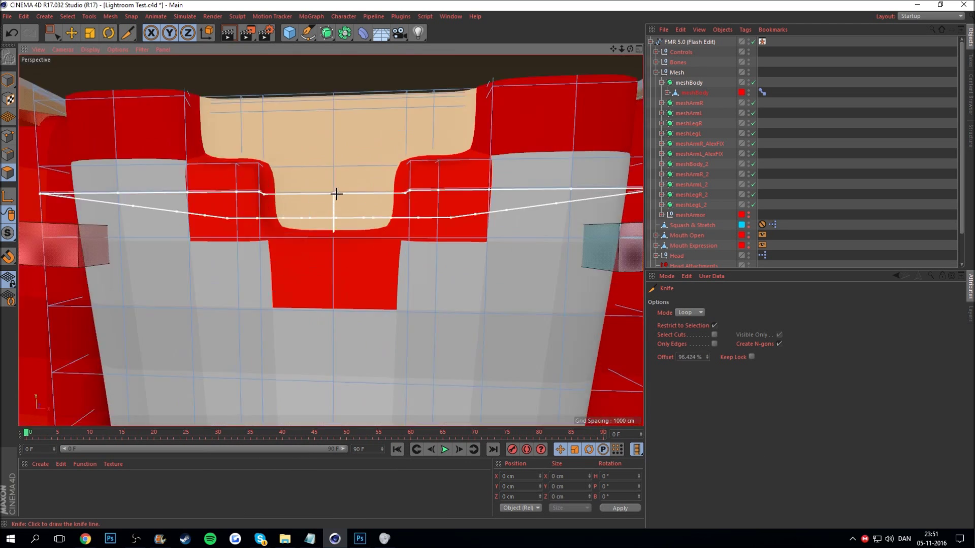
{"action": "left_click", "coordinate": [335, 193]}
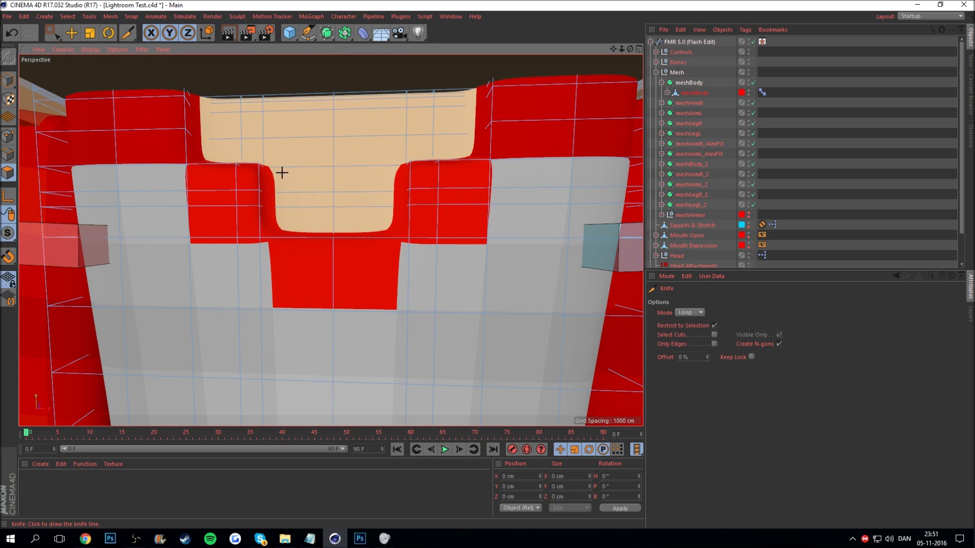
{"action": "scroll", "coordinate": [287, 170], "scroll_direction": "up", "scroll_amount": 2}
{"action": "scroll", "coordinate": [410, 163], "scroll_direction": "down", "scroll_amount": 1}
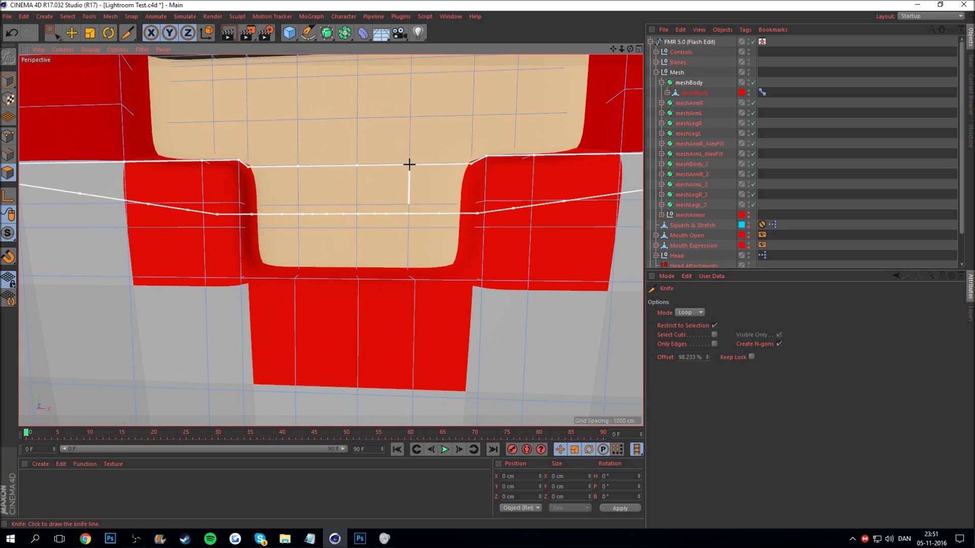
{"action": "scroll", "coordinate": [342, 177], "scroll_direction": "down", "scroll_amount": 2}
{"action": "scroll", "coordinate": [322, 200], "scroll_direction": "down", "scroll_amount": 1}
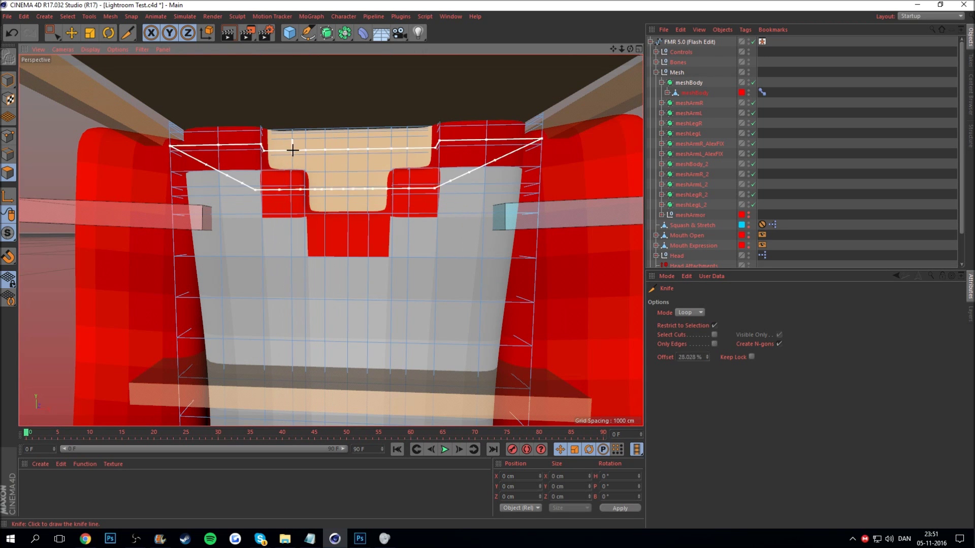
{"action": "scroll", "coordinate": [352, 122], "scroll_direction": "up", "scroll_amount": 2}
{"action": "scroll", "coordinate": [352, 130], "scroll_direction": "up", "scroll_amount": 1}
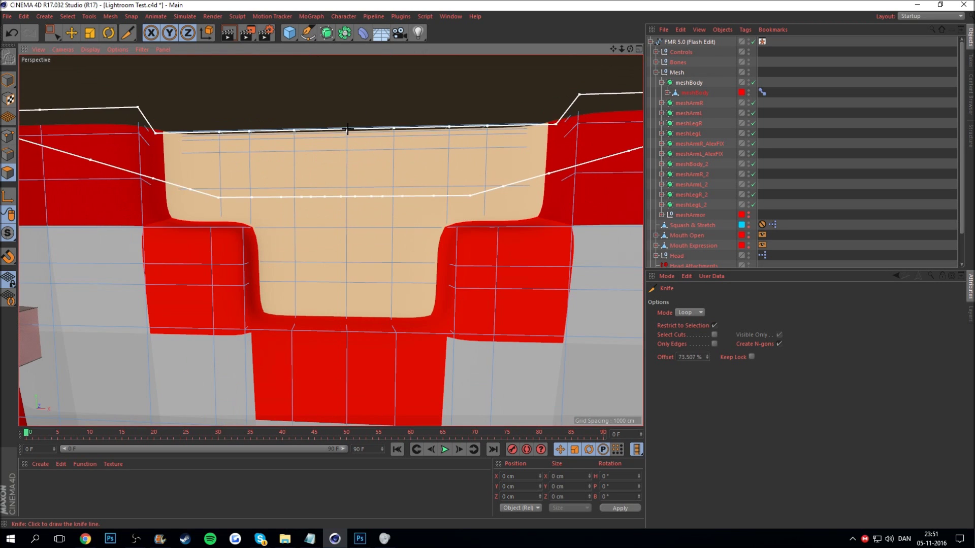
{"action": "scroll", "coordinate": [325, 175], "scroll_direction": "down", "scroll_amount": 3}
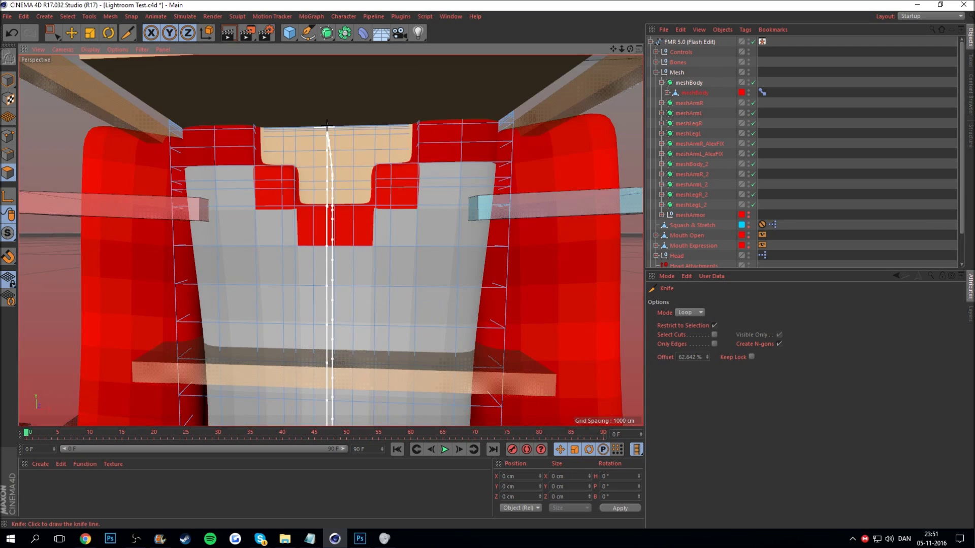
{"action": "scroll", "coordinate": [317, 175], "scroll_direction": "down", "scroll_amount": 3}
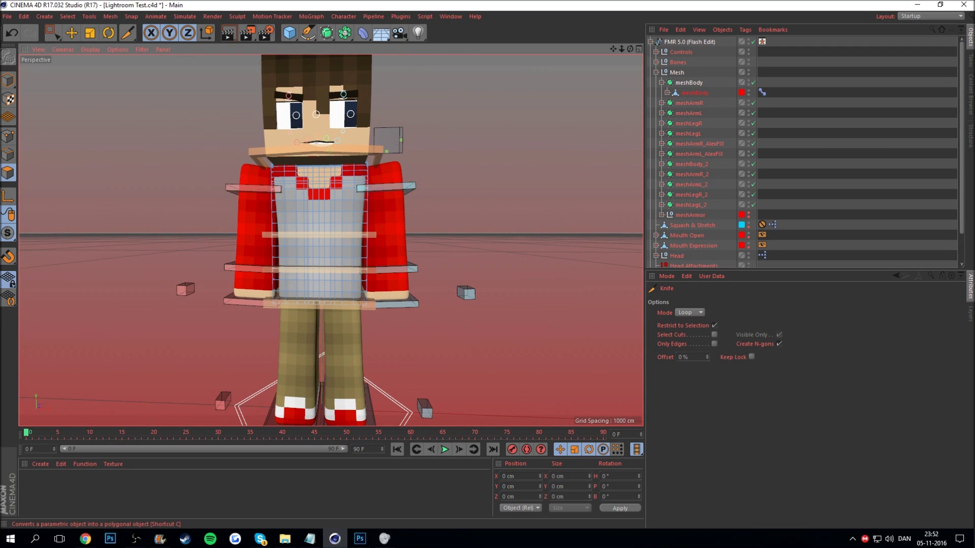
Step: Switch to Model mode with the Move tool and orbit around the character
{"action": "left_click", "coordinate": [8, 80]}
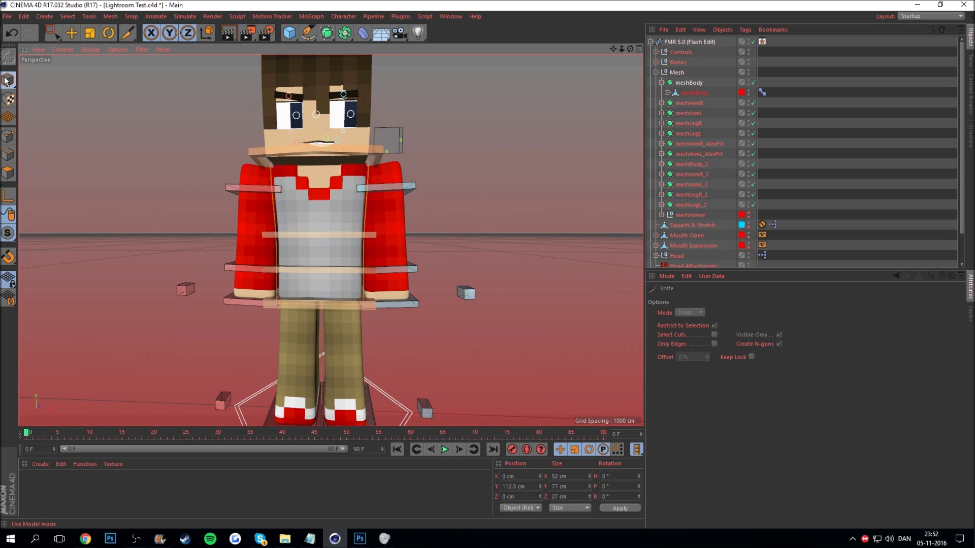
{"action": "left_click", "coordinate": [71, 33]}
{"action": "scroll", "coordinate": [288, 132], "scroll_direction": "down", "scroll_amount": 2}
{"action": "scroll", "coordinate": [355, 122], "scroll_direction": "up", "scroll_amount": 4}
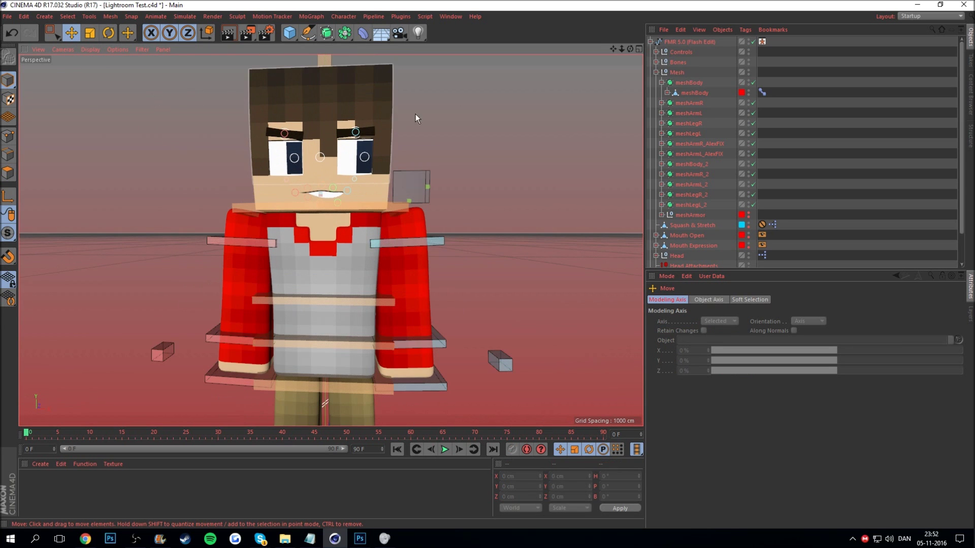
{"action": "mouse_move", "coordinate": [630, 49]}
{"action": "left_mouse_down"}
{"action": "mouse_move", "coordinate": [617, 56]}
{"action": "mouse_move", "coordinate": [630, 48]}
{"action": "left_mouse_up"}
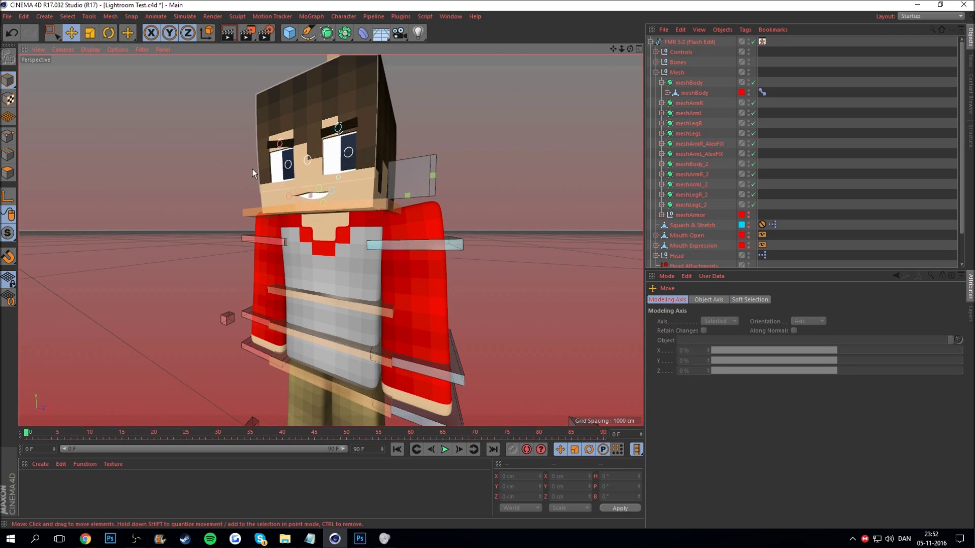
{"action": "scroll", "coordinate": [291, 183], "scroll_direction": "down", "scroll_amount": 3}
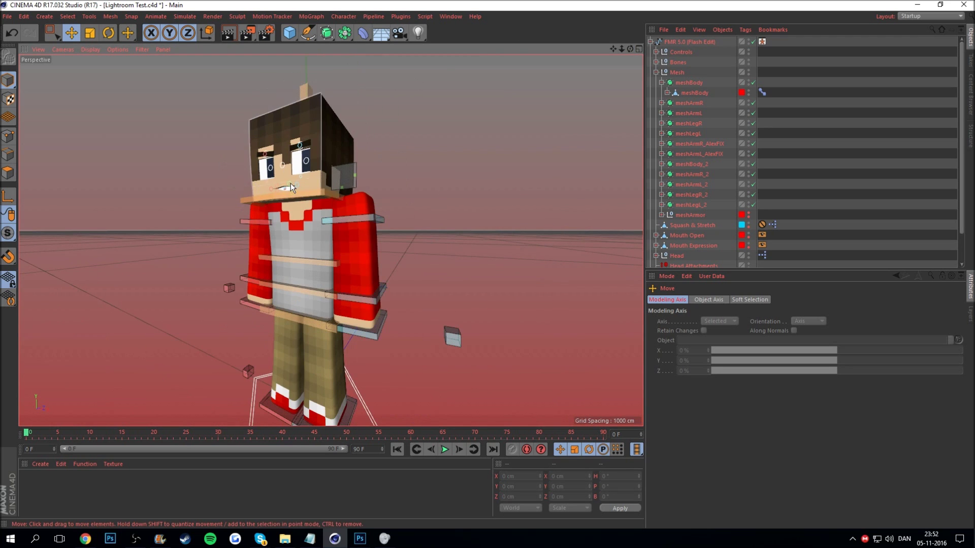
Step: Expand meshArmR and meshArmL, select both arm meshes, and enter Polygon mode
{"action": "left_click", "coordinate": [662, 82]}
{"action": "left_click", "coordinate": [661, 113]}
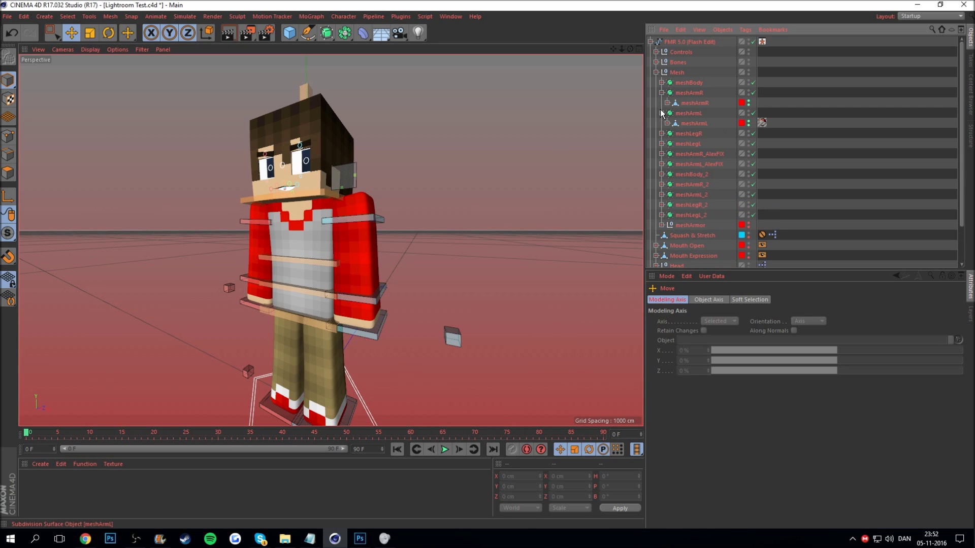
{"action": "left_click", "coordinate": [688, 125]}
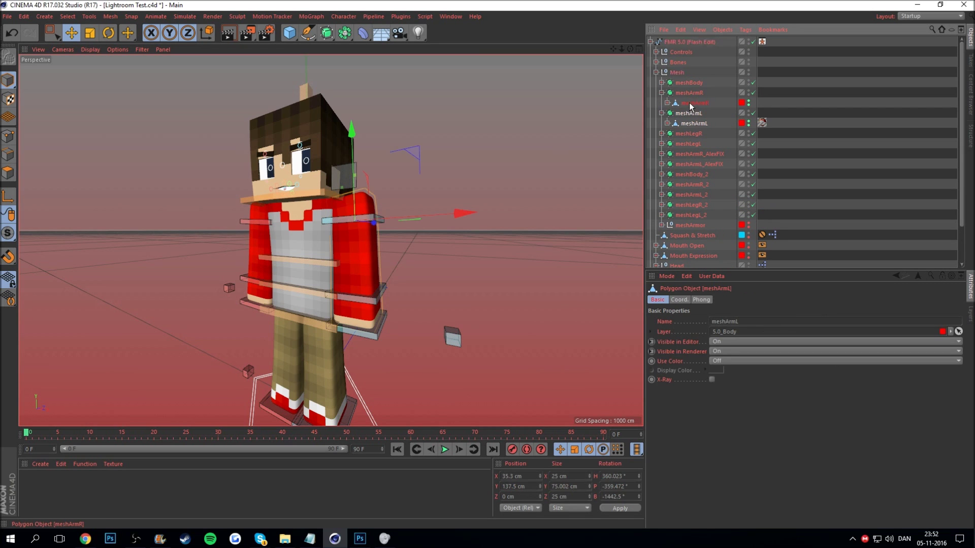
{"action": "left_click", "coordinate": [690, 103], "text": "shift"}
{"action": "left_click", "coordinate": [7, 176]}
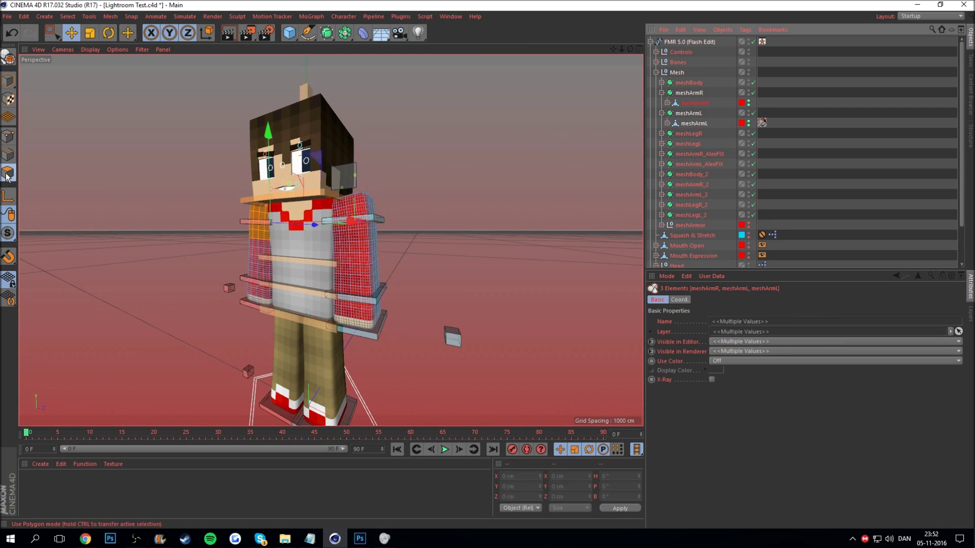
Step: Loop-select (U~L) all polygons on both arms and bring up the mesh commands
{"action": "left_click_drag", "start_coordinate": [304, 117], "coordinate": [318, 214], "text": "alt"}
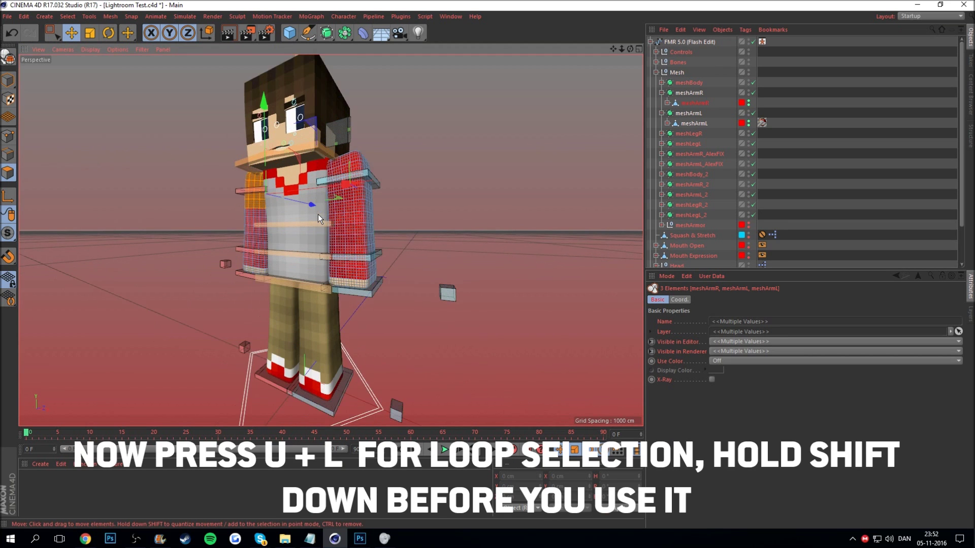
{"action": "scroll", "coordinate": [318, 214], "scroll_direction": "up", "scroll_amount": 3}
{"action": "key", "text": "u"}
{"action": "key", "text": "l"}
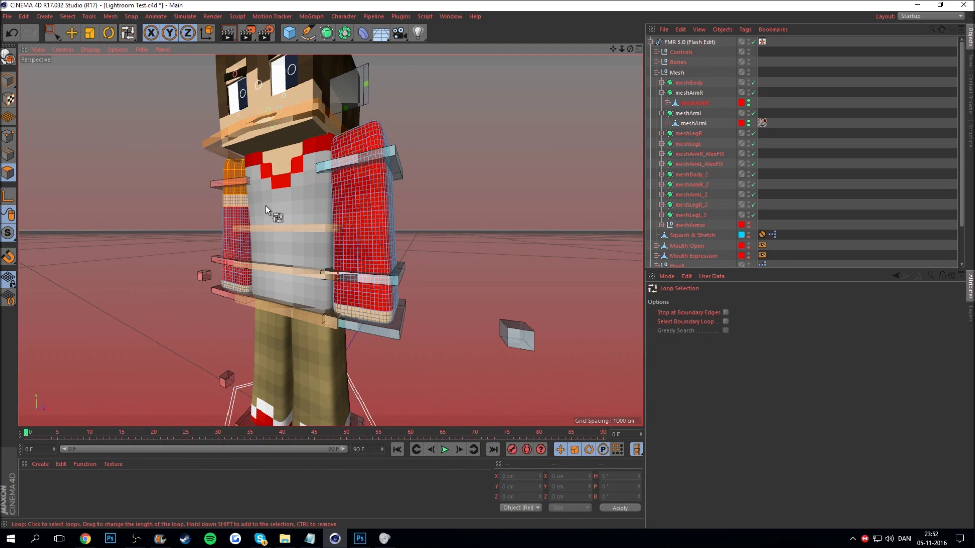
{"action": "left_click_drag", "start_coordinate": [233, 212], "coordinate": [234, 242]}
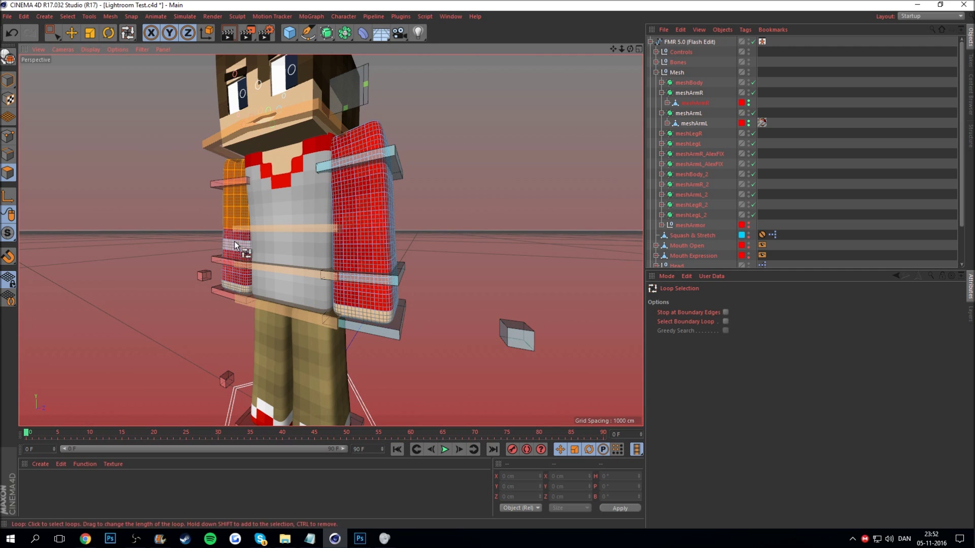
{"action": "left_click_drag", "start_coordinate": [355, 296], "coordinate": [366, 144], "text": "shift"}
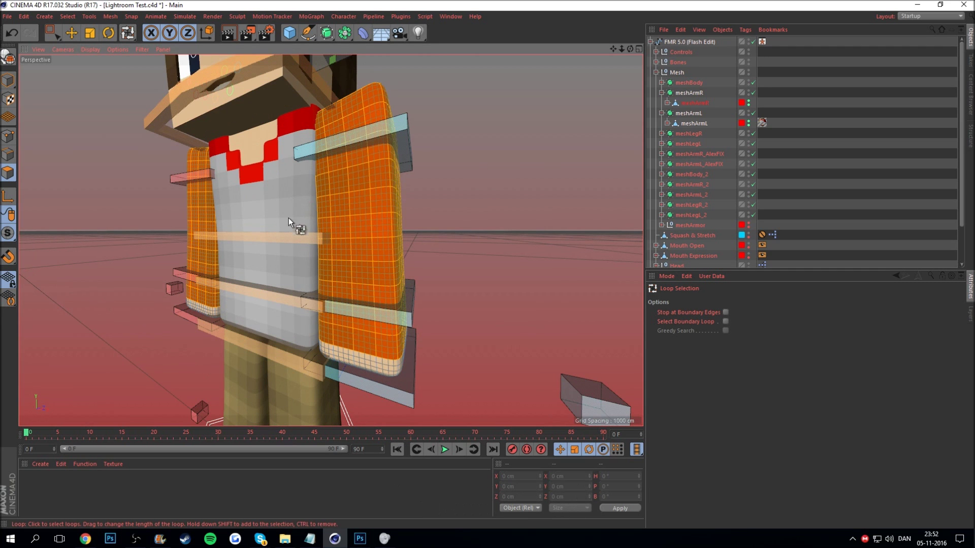
{"action": "right_click", "coordinate": [325, 211]}
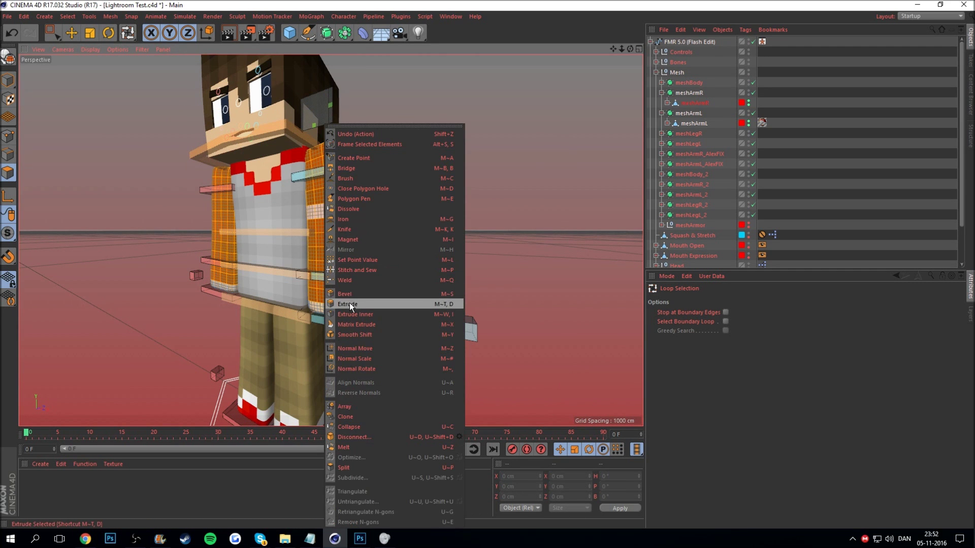
Step: Extrude the selected arm polygons outward with a small Offset and apply it
{"action": "left_click", "coordinate": [349, 303]}
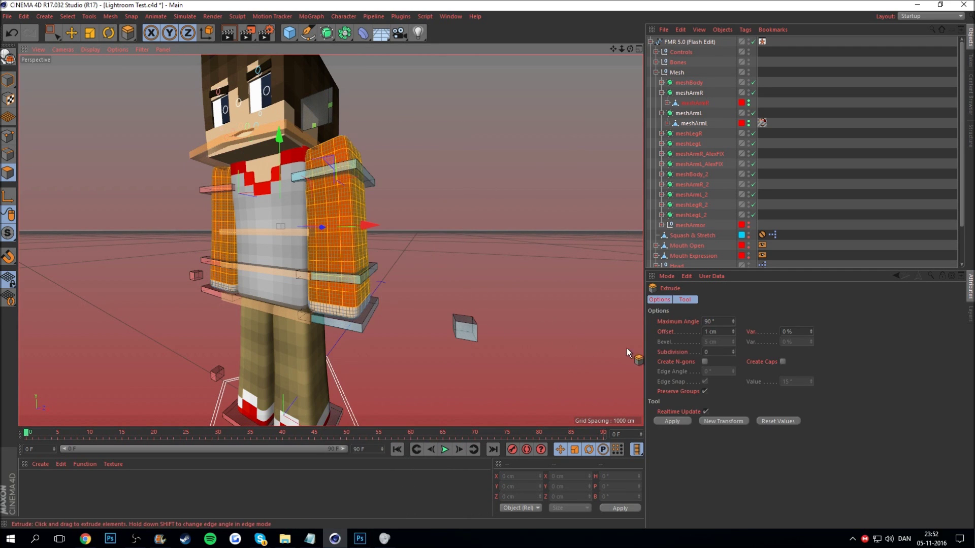
{"action": "left_click", "coordinate": [721, 332]}
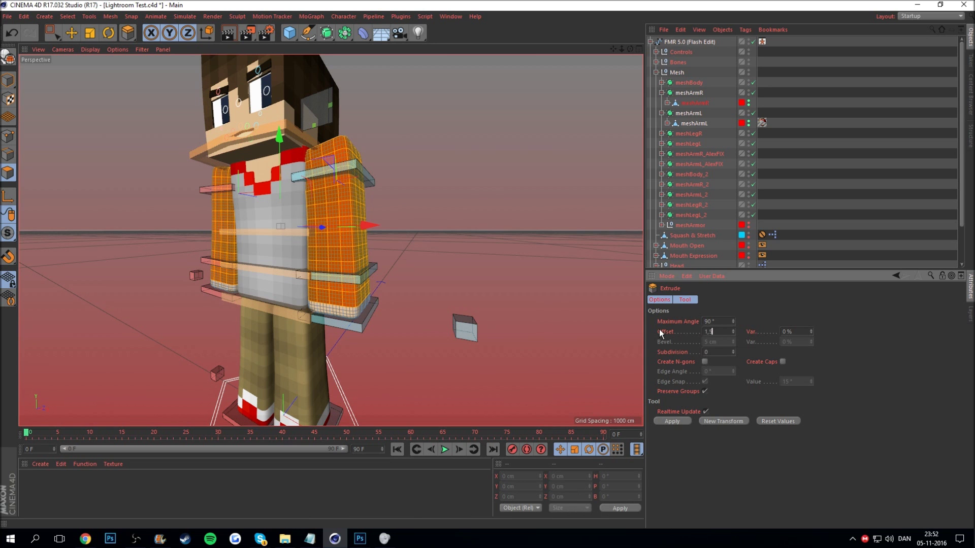
{"action": "key", "text": "Return"}
{"action": "left_click", "coordinate": [689, 112]}
{"action": "key", "text": "e"}
{"action": "scroll", "coordinate": [325, 238], "scroll_direction": "up", "scroll_amount": 5}
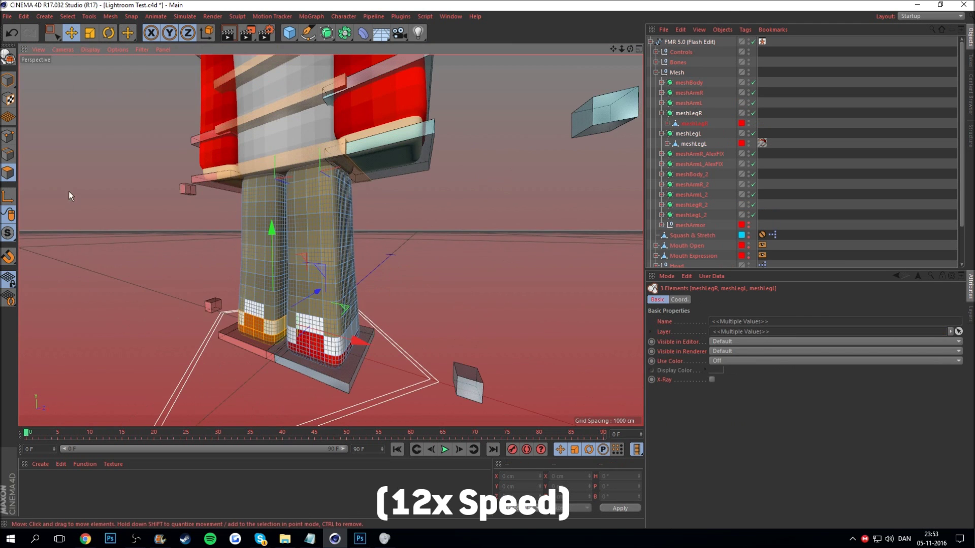
Step: Orbit to a level view of the feet and use the Knife tool on legs and shoes
{"action": "scroll", "coordinate": [291, 290], "scroll_direction": "up", "scroll_amount": 5}
{"action": "left_click_drag", "start_coordinate": [291, 291], "coordinate": [244, 245], "text": "alt"}
{"action": "key", "text": "k"}
{"action": "scroll", "coordinate": [308, 233], "scroll_direction": "up", "scroll_amount": 3}
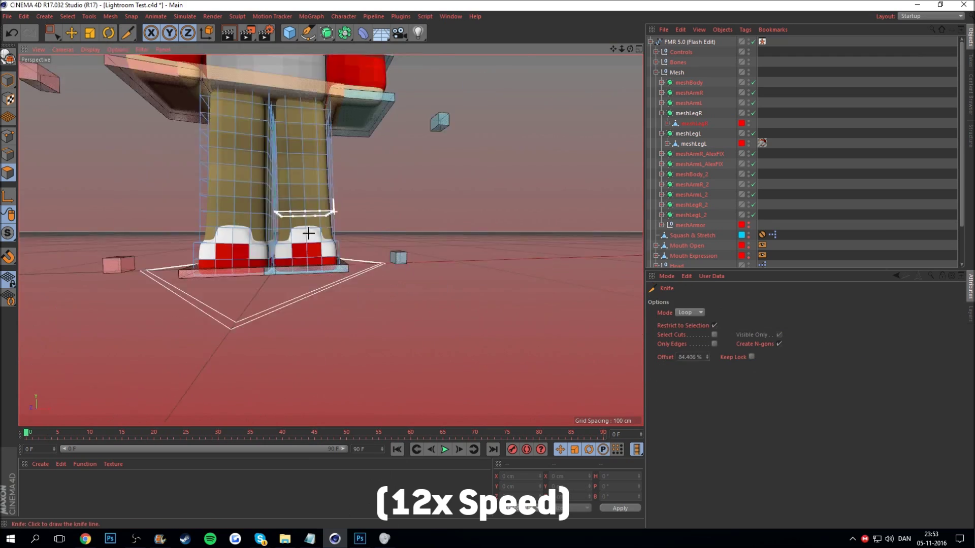
{"action": "scroll", "coordinate": [309, 233], "scroll_direction": "up", "scroll_amount": 5}
{"action": "scroll", "coordinate": [347, 206], "scroll_direction": "down", "scroll_amount": 3}
{"action": "scroll", "coordinate": [347, 208], "scroll_direction": "down", "scroll_amount": 5}
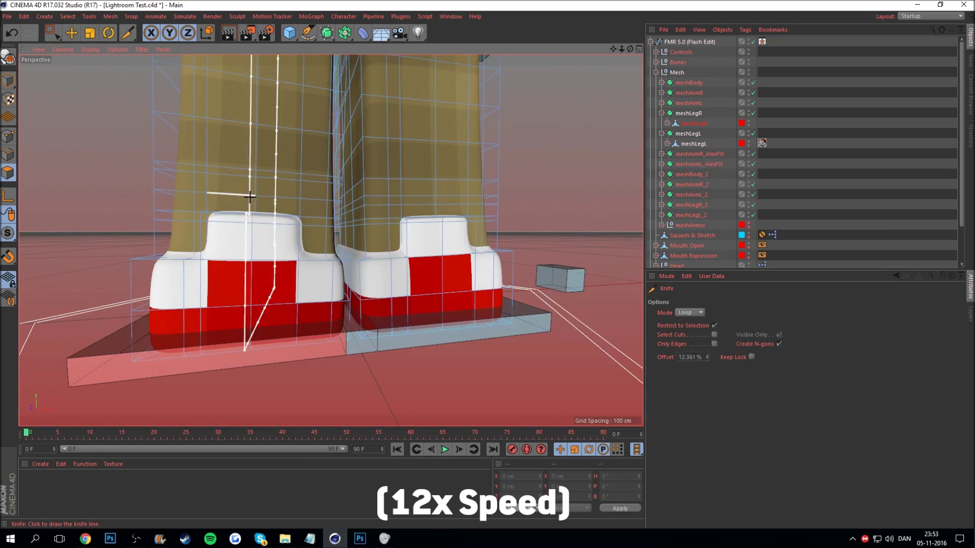
{"action": "scroll", "coordinate": [478, 104], "scroll_direction": "down", "scroll_amount": 10}
Step: Return to the Move tool, orbit out to the whole character, and collapse meshLegL
{"action": "key", "text": "e"}
{"action": "left_click_drag", "start_coordinate": [631, 50], "coordinate": [632, 53]}
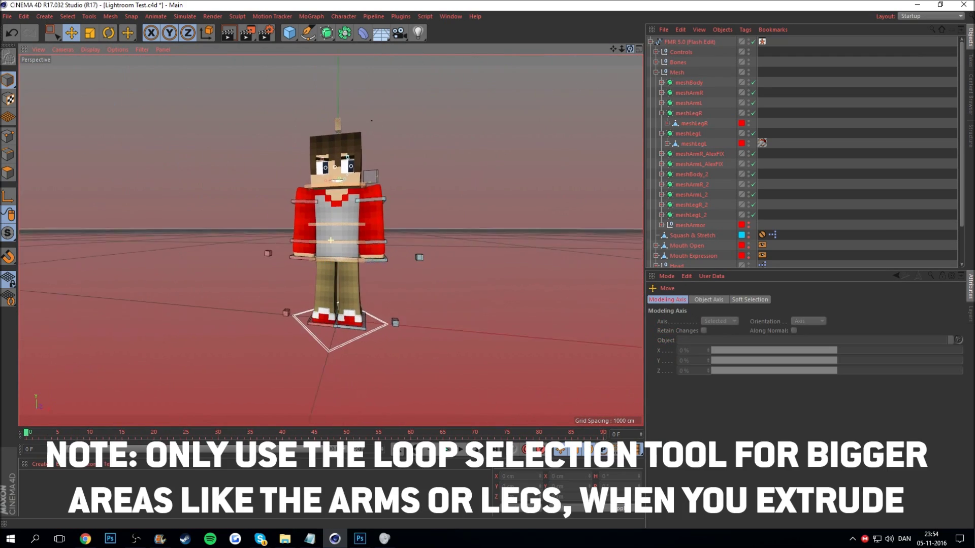
{"action": "scroll", "coordinate": [331, 240], "scroll_direction": "up", "scroll_amount": 5}
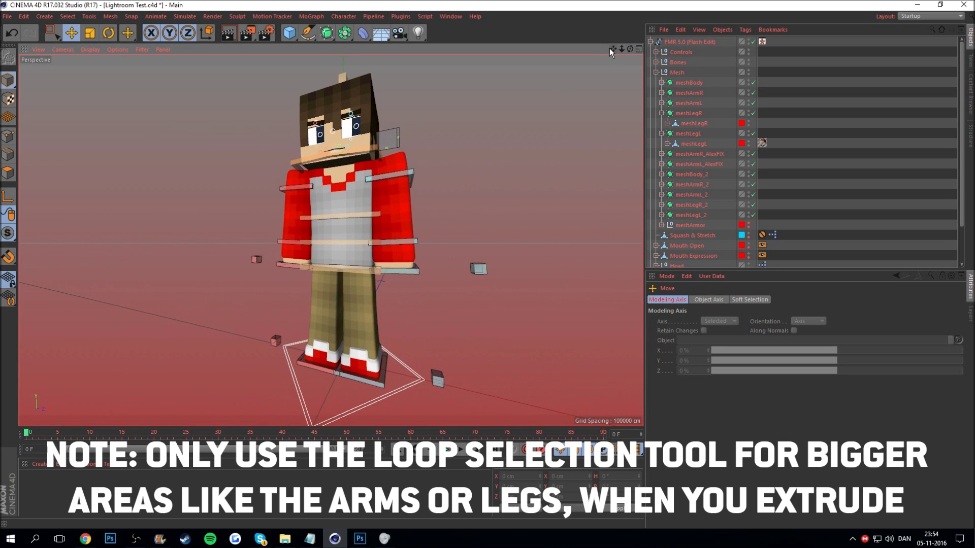
{"action": "left_click_drag", "start_coordinate": [332, 241], "coordinate": [331, 240], "text": "alt"}
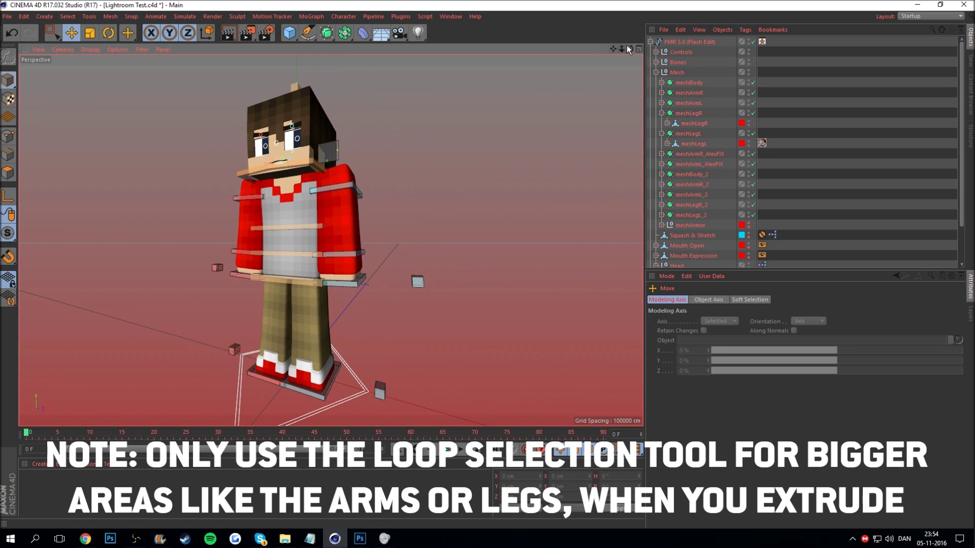
{"action": "left_click_drag", "start_coordinate": [628, 50], "coordinate": [632, 50]}
{"action": "left_click", "coordinate": [662, 133]}
Step: Fold meshLegR and Mesh, open Head, toggle both EXTRUDE layers' visibility, and select EXTRUDE_meshHead
{"action": "left_click", "coordinate": [662, 114]}
{"action": "left_click", "coordinate": [656, 72]}
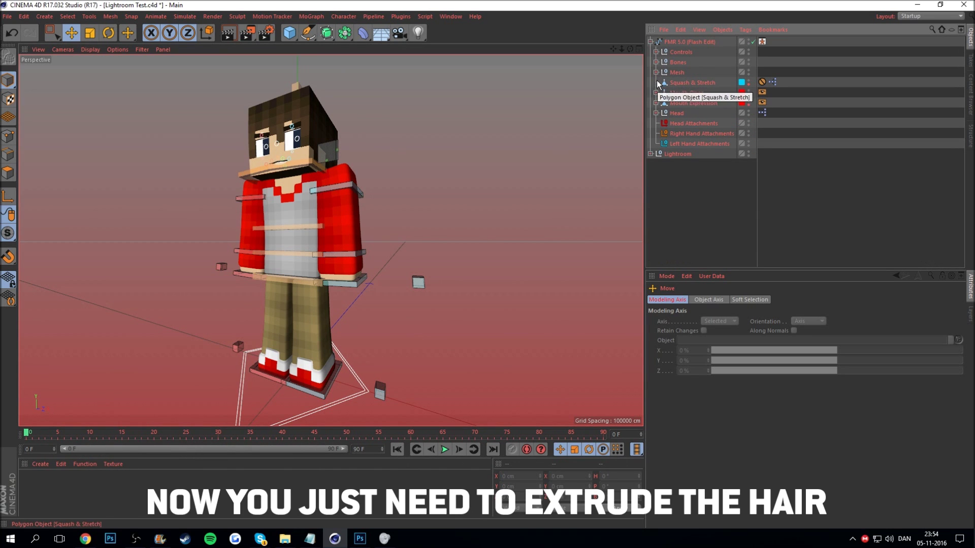
{"action": "left_click", "coordinate": [657, 114]}
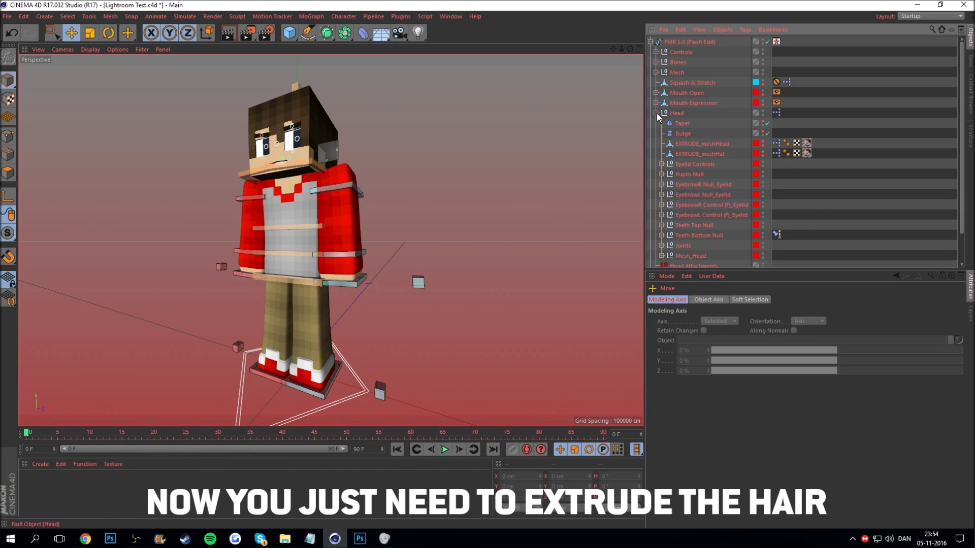
{"action": "left_click", "coordinate": [763, 144]}
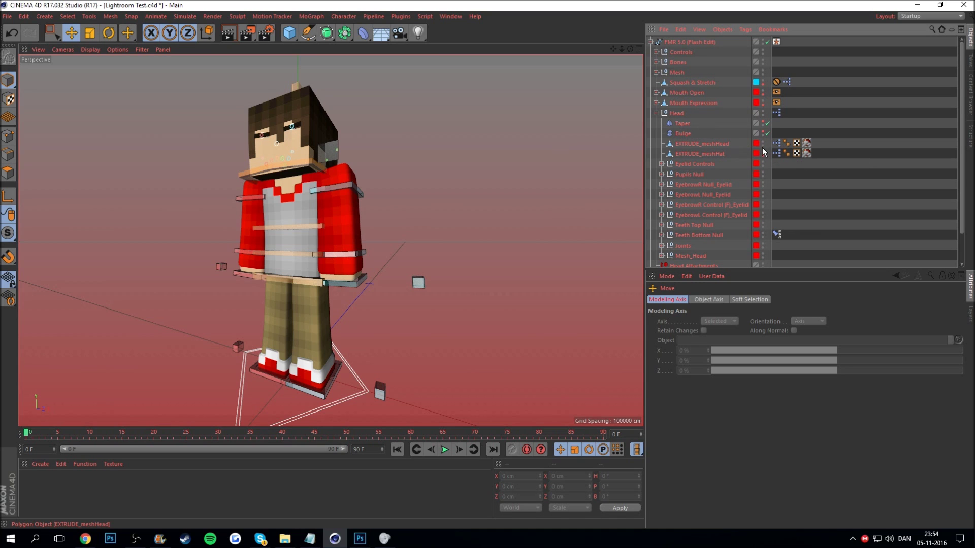
{"action": "left_click", "coordinate": [764, 154]}
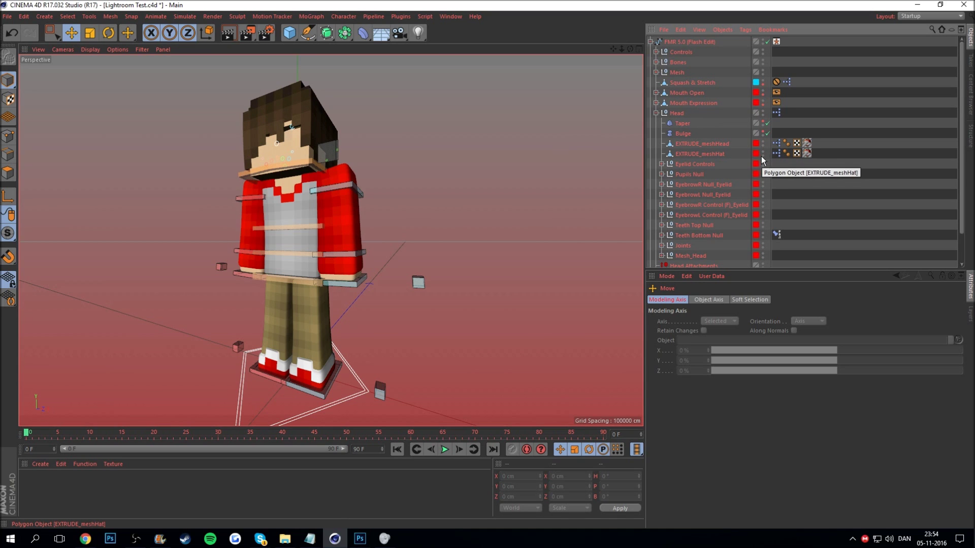
{"action": "left_click", "coordinate": [718, 144]}
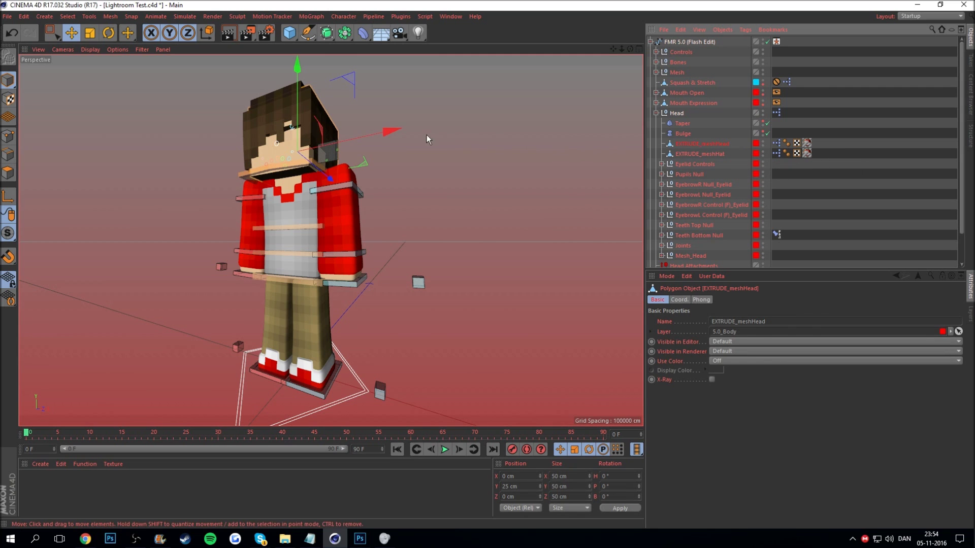
Step: Drag EXTRUDE_meshHead left along X and EXTRUDE_meshHat right along X
{"action": "scroll", "coordinate": [314, 86], "scroll_direction": "up", "scroll_amount": 3}
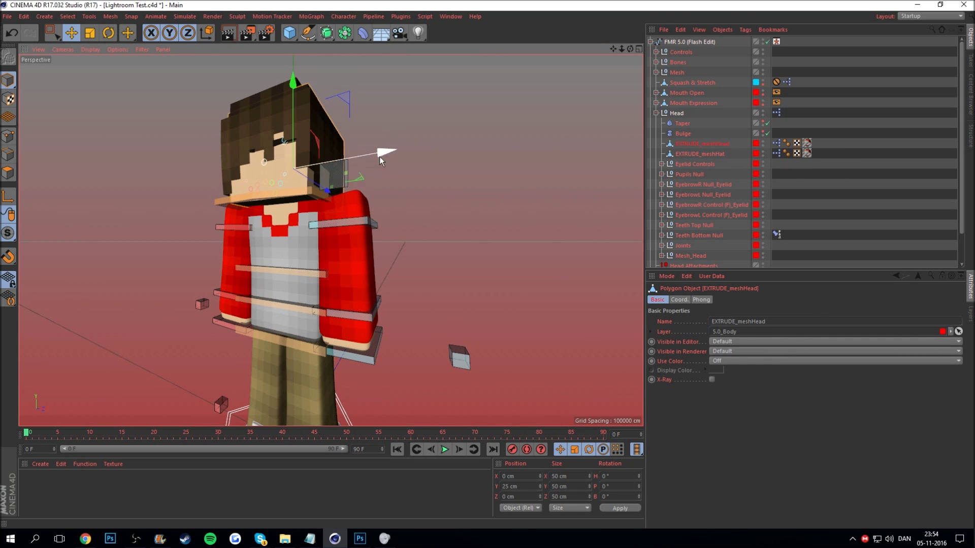
{"action": "mouse_move", "coordinate": [383, 151]}
{"action": "left_mouse_down"}
{"action": "mouse_move", "coordinate": [207, 194]}
{"action": "mouse_move", "coordinate": [218, 196]}
{"action": "left_mouse_up"}
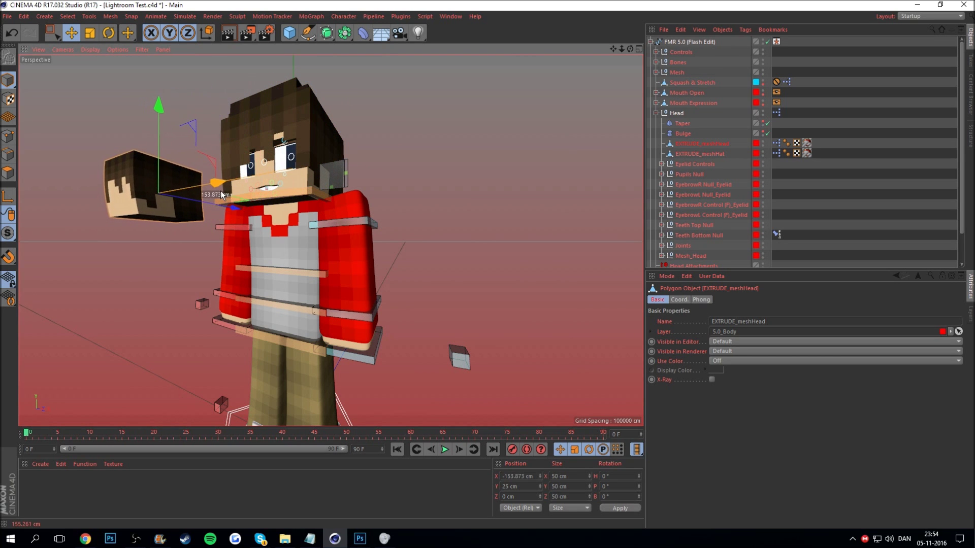
{"action": "left_click", "coordinate": [701, 153]}
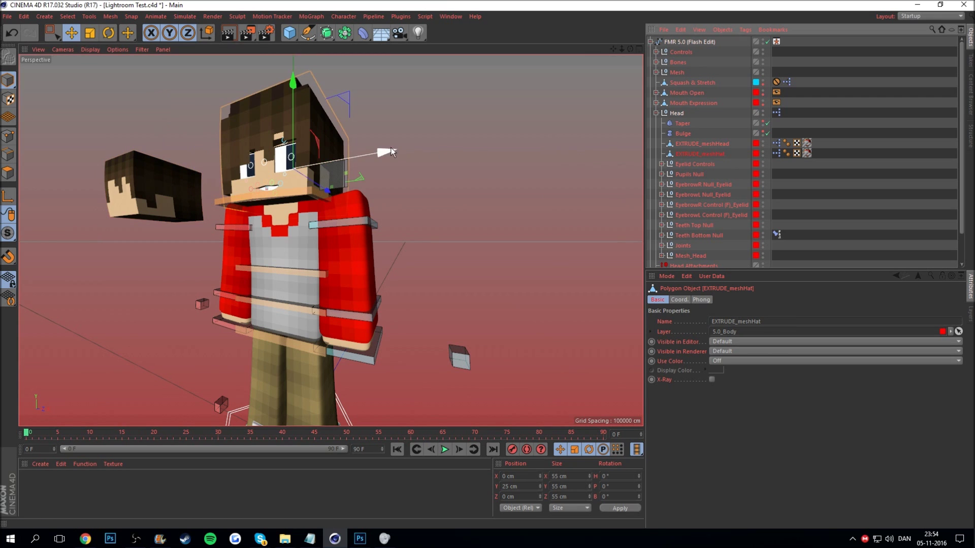
{"action": "left_click_drag", "start_coordinate": [406, 152], "coordinate": [584, 162]}
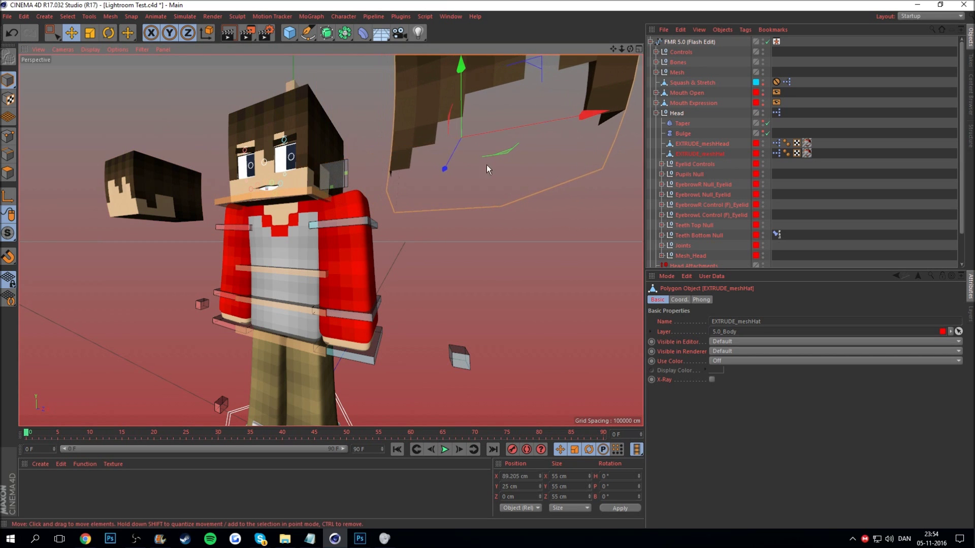
{"action": "scroll", "coordinate": [301, 218], "scroll_direction": "down", "scroll_amount": 3}
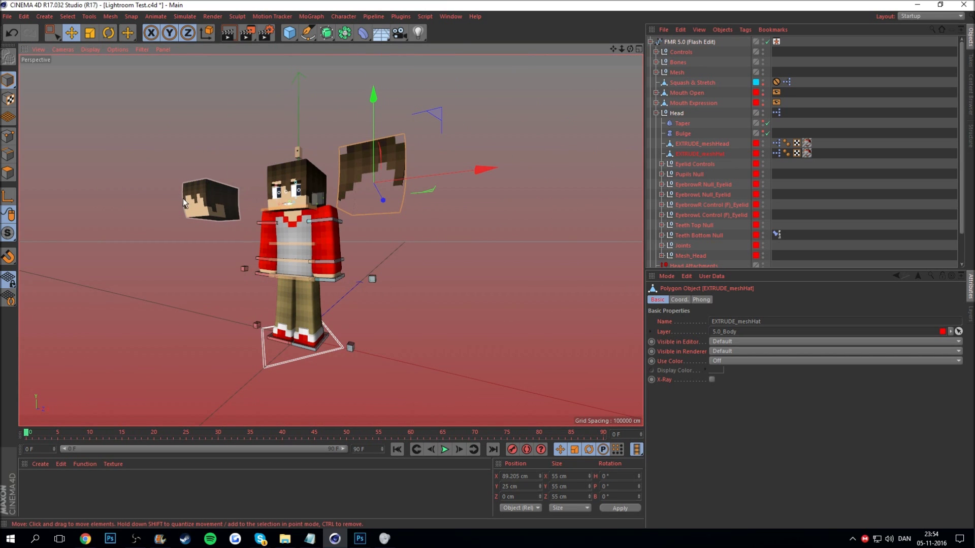
{"action": "scroll", "coordinate": [181, 199], "scroll_direction": "up", "scroll_amount": 2}
{"action": "scroll", "coordinate": [195, 197], "scroll_direction": "up", "scroll_amount": 3}
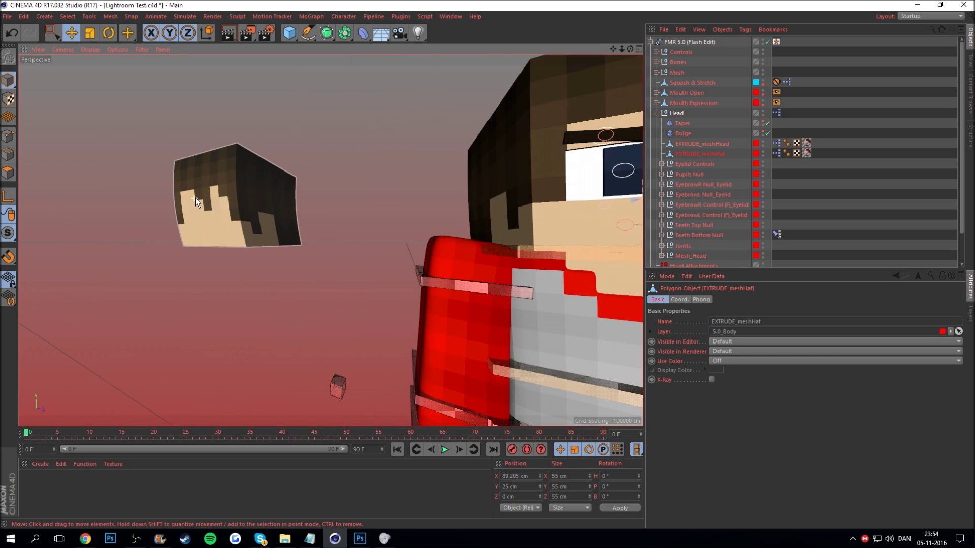
{"action": "scroll", "coordinate": [195, 197], "scroll_direction": "up", "scroll_amount": 3}
Step: Select the detached head shell and enter Polygon mode with Live Selection
{"action": "left_click", "coordinate": [247, 181]}
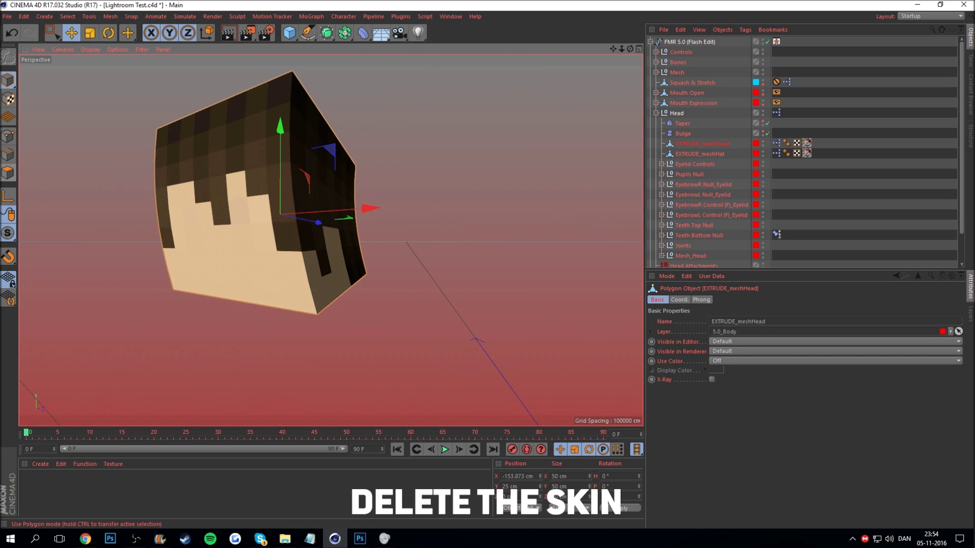
{"action": "left_click", "coordinate": [8, 173]}
{"action": "scroll", "coordinate": [218, 199], "scroll_direction": "down", "scroll_amount": 2}
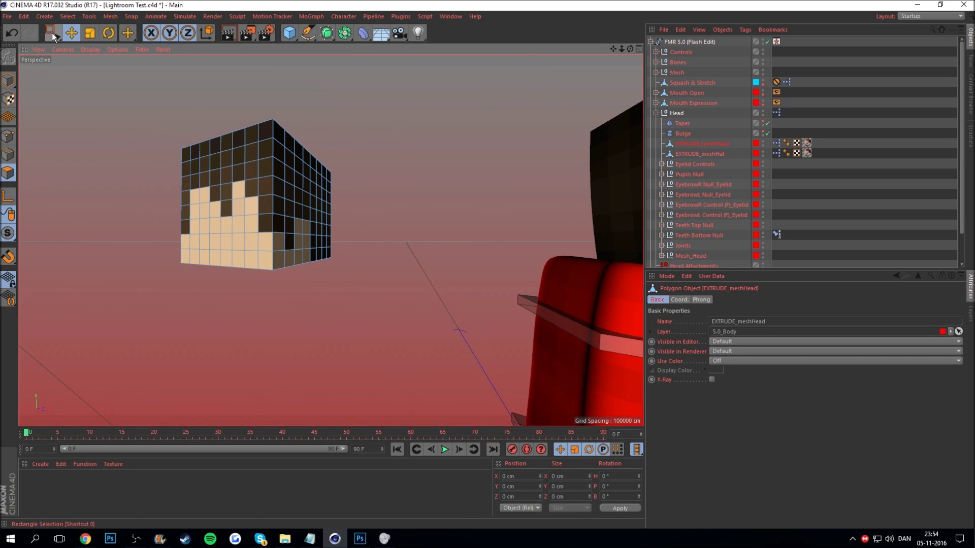
{"action": "left_click", "coordinate": [53, 32]}
{"action": "scroll", "coordinate": [210, 144], "scroll_direction": "up", "scroll_amount": 2}
{"action": "scroll", "coordinate": [186, 209], "scroll_direction": "up", "scroll_amount": 3}
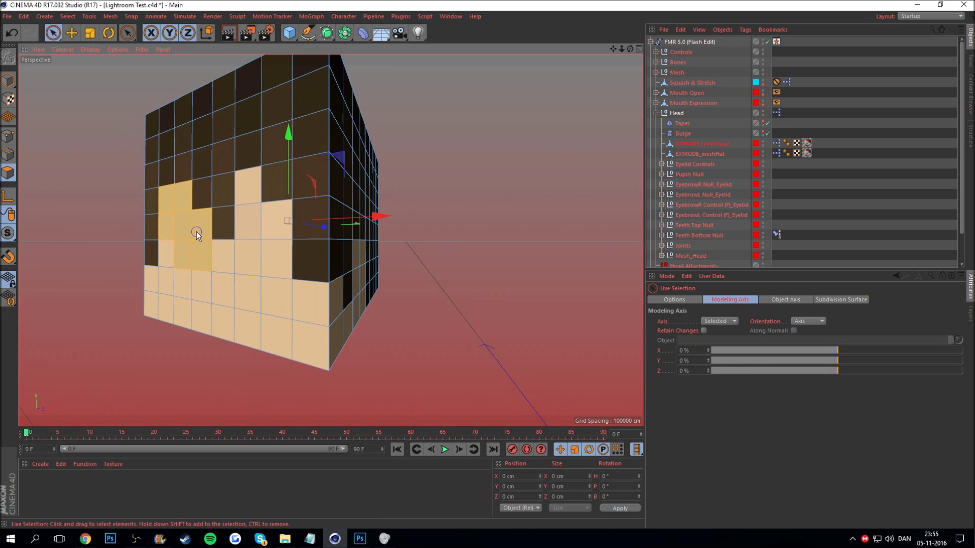
Step: Paint-select the skin-coloured faces on the head shell's front and sides
{"action": "left_click_drag", "start_coordinate": [253, 205], "coordinate": [250, 263], "text": "alt"}
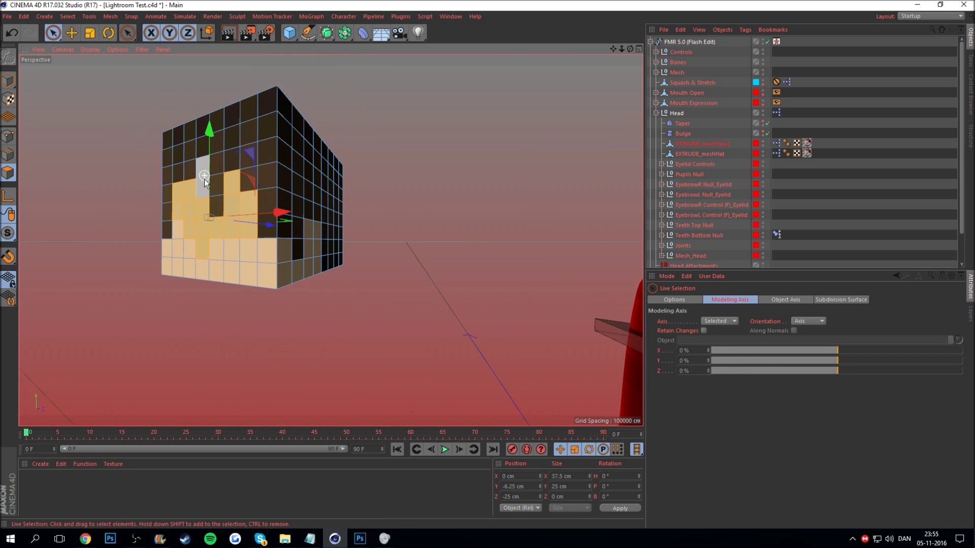
{"action": "left_click_drag", "start_coordinate": [228, 255], "coordinate": [168, 225], "text": "shift"}
{"action": "mouse_move", "coordinate": [164, 179]}
{"action": "left_mouse_down", "text": "alt"}
{"action": "mouse_move", "coordinate": [282, 217]}
{"action": "mouse_move", "coordinate": [233, 254]}
{"action": "left_mouse_up", "text": "alt"}
{"action": "scroll", "coordinate": [244, 203], "scroll_direction": "up", "scroll_amount": 3}
{"action": "scroll", "coordinate": [234, 254], "scroll_direction": "down", "scroll_amount": 5}
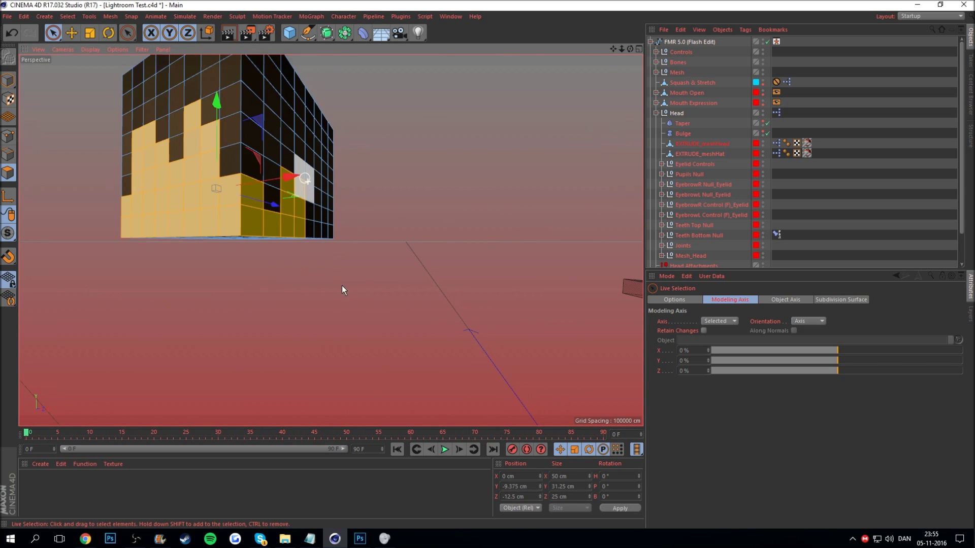
{"action": "left_click_drag", "start_coordinate": [339, 275], "coordinate": [438, 178], "text": "alt"}
Step: Check the underside for remaining skin faces and delete the selected polygons
{"action": "mouse_move", "coordinate": [621, 49]}
{"action": "left_mouse_down"}
{"action": "mouse_move", "coordinate": [621, 81]}
{"action": "mouse_move", "coordinate": [599, 56]}
{"action": "left_mouse_up"}
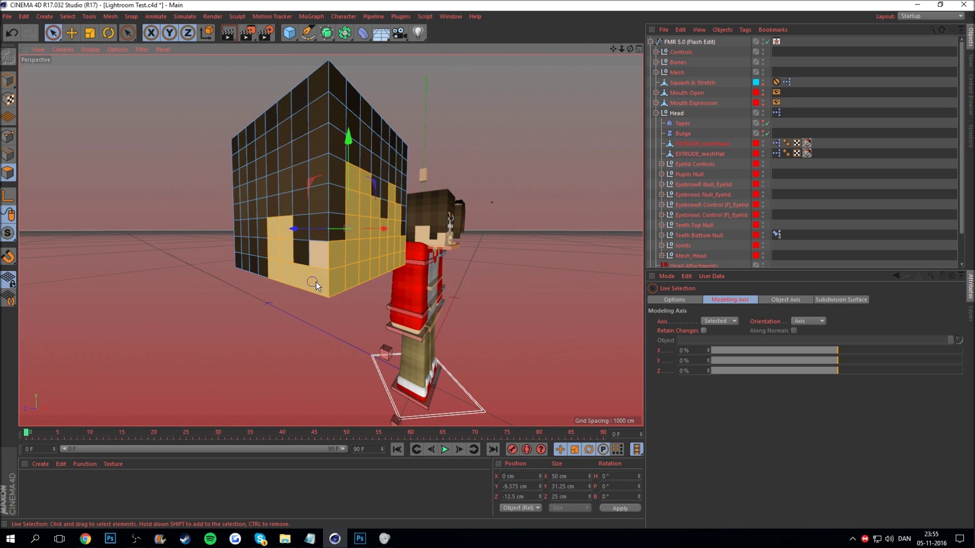
{"action": "left_click_drag", "start_coordinate": [320, 249], "coordinate": [397, 138], "text": "alt"}
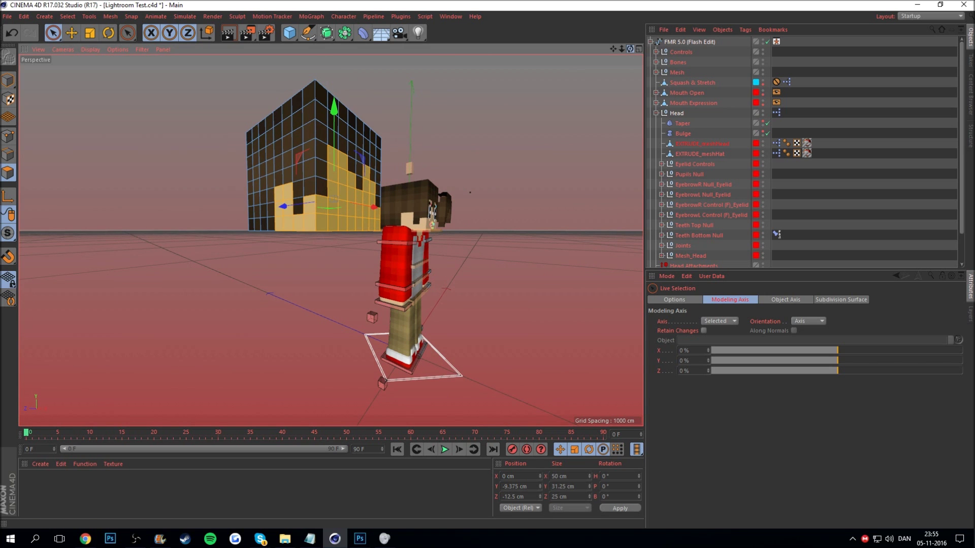
{"action": "left_click_drag", "start_coordinate": [630, 49], "coordinate": [630, 71]}
{"action": "scroll", "coordinate": [352, 253], "scroll_direction": "up", "scroll_amount": 3}
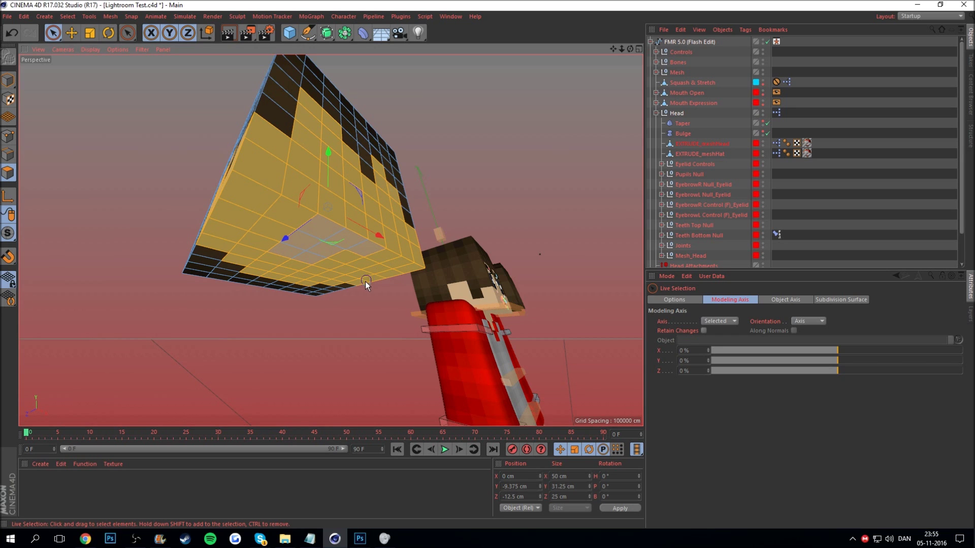
{"action": "scroll", "coordinate": [319, 350], "scroll_direction": "down", "scroll_amount": 3}
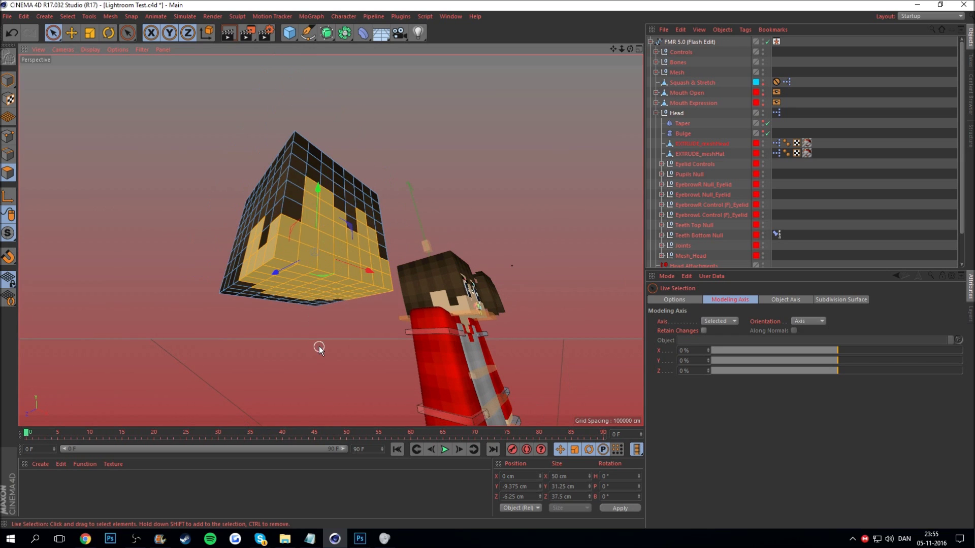
{"action": "key", "text": "Delete"}
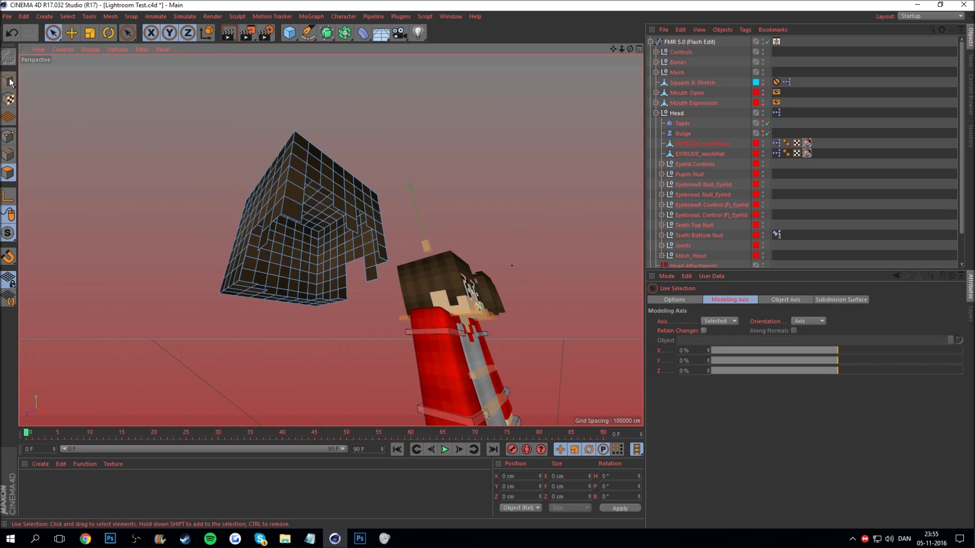
Step: Re-enter Polygon mode on the hair shell and select a strip of hair polygons
{"action": "left_click", "coordinate": [14, 82]}
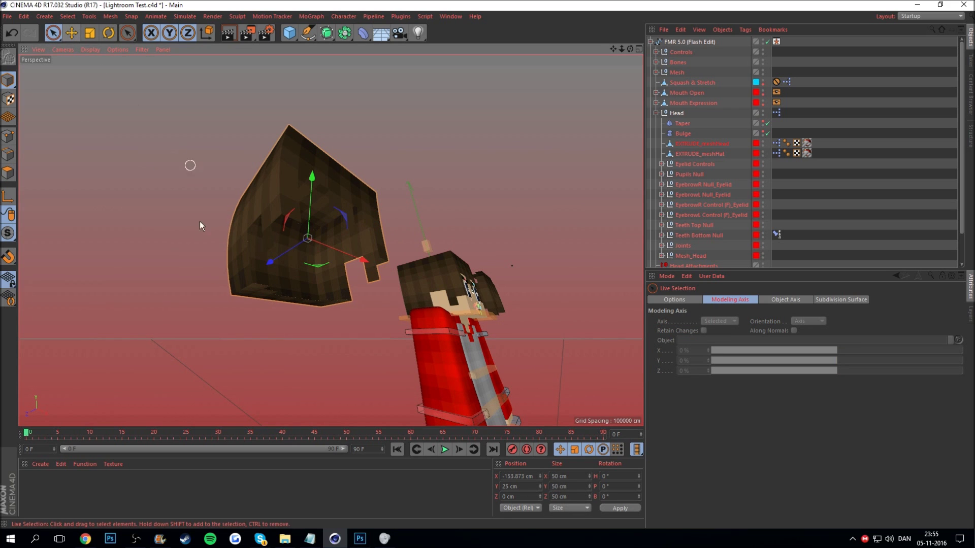
{"action": "left_click_drag", "start_coordinate": [301, 242], "coordinate": [293, 208], "text": "alt"}
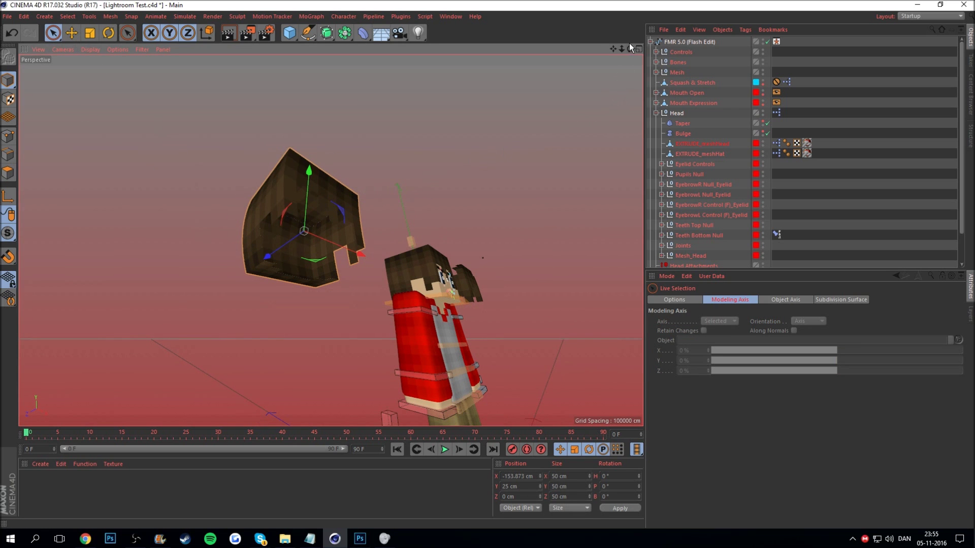
{"action": "left_click_drag", "start_coordinate": [630, 49], "coordinate": [645, 56]}
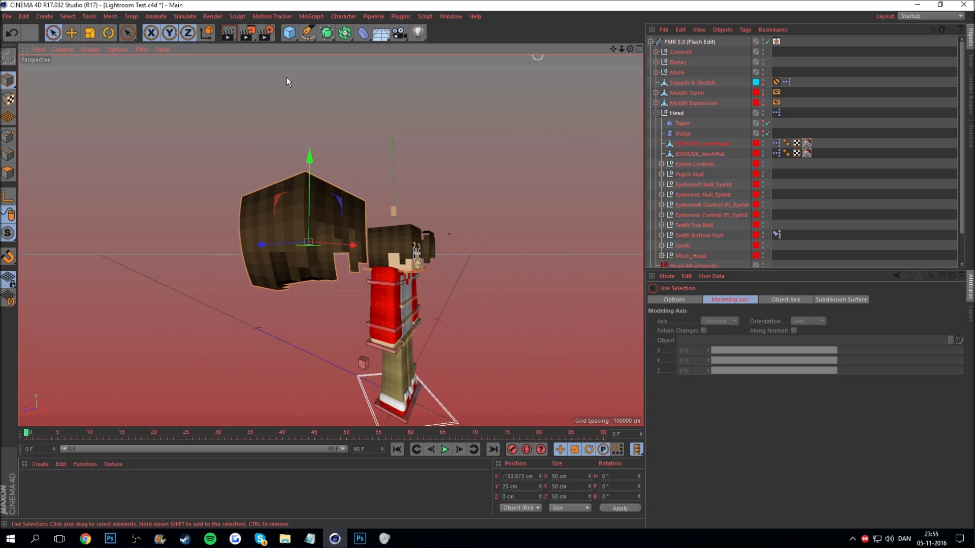
{"action": "left_click", "coordinate": [9, 173]}
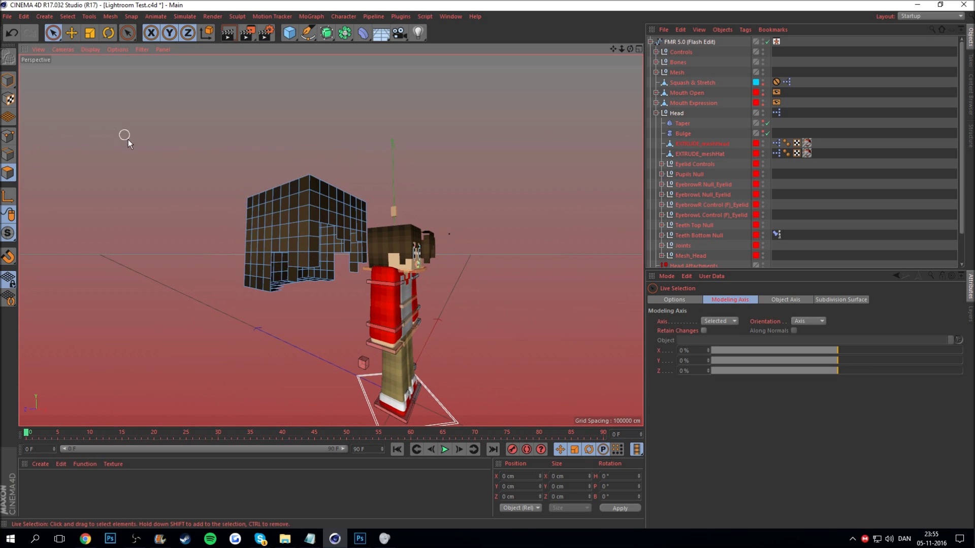
{"action": "scroll", "coordinate": [308, 251], "scroll_direction": "up", "scroll_amount": 3}
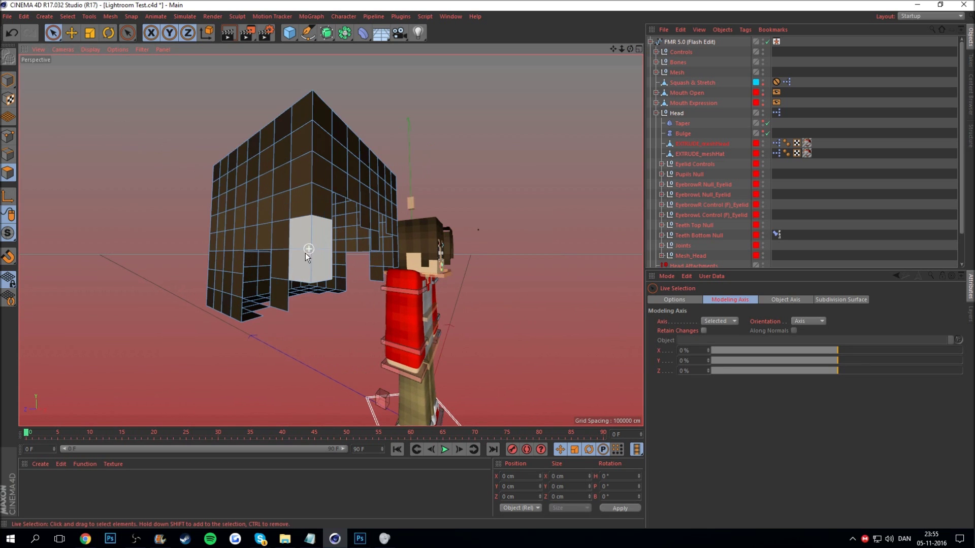
{"action": "left_click_drag", "start_coordinate": [311, 198], "coordinate": [362, 178]}
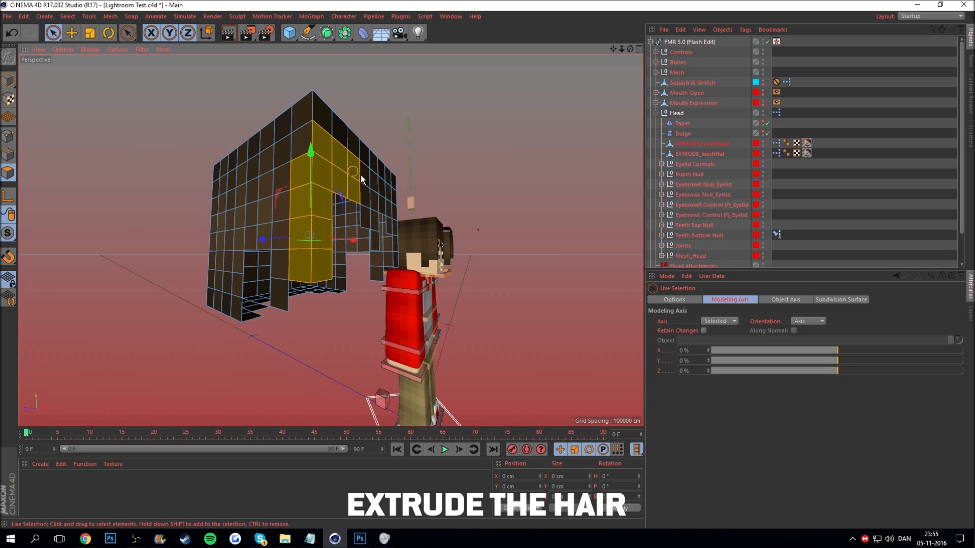
Step: Extrude the hair polygons 2 cm outward with the Extrude tool, then clear the selection
{"action": "scroll", "coordinate": [372, 218], "scroll_direction": "up", "scroll_amount": 2}
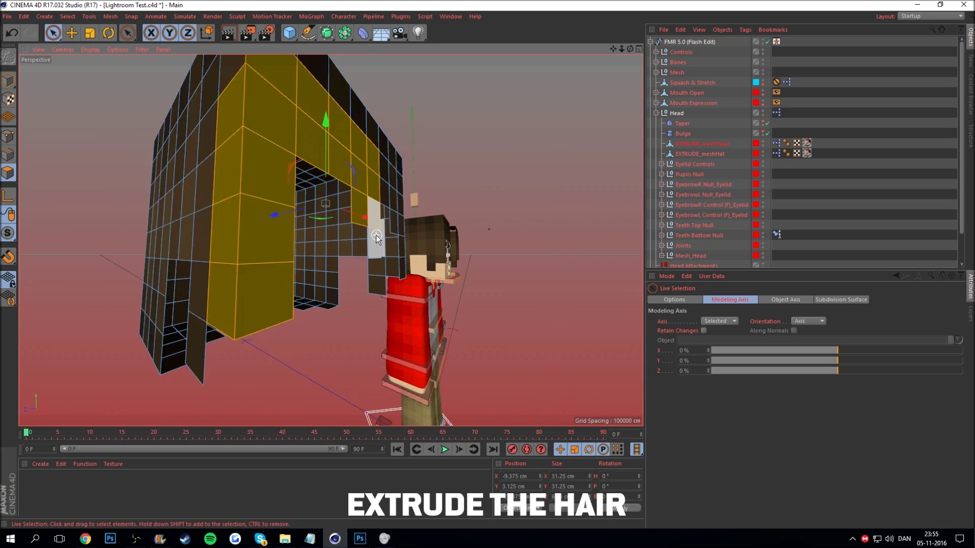
{"action": "scroll", "coordinate": [375, 234], "scroll_direction": "up", "scroll_amount": 3}
{"action": "scroll", "coordinate": [375, 238], "scroll_direction": "down", "scroll_amount": 5}
{"action": "scroll", "coordinate": [234, 240], "scroll_direction": "down", "scroll_amount": 3}
{"action": "scroll", "coordinate": [233, 240], "scroll_direction": "up", "scroll_amount": 4}
{"action": "scroll", "coordinate": [291, 143], "scroll_direction": "down", "scroll_amount": 3}
{"action": "scroll", "coordinate": [292, 143], "scroll_direction": "up", "scroll_amount": 3}
{"action": "scroll", "coordinate": [305, 204], "scroll_direction": "down", "scroll_amount": 6}
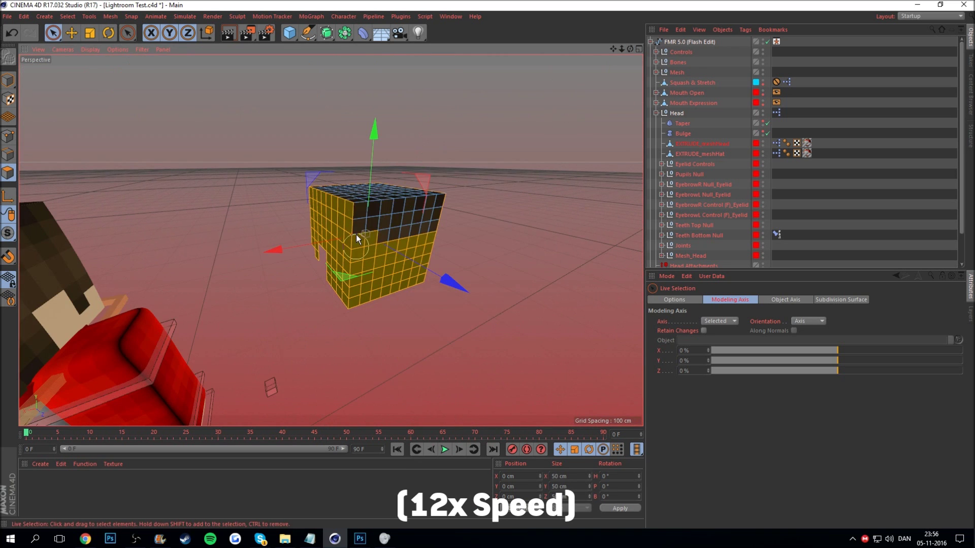
{"action": "key", "text": "d"}
{"action": "scroll", "coordinate": [331, 240], "scroll_direction": "up", "scroll_amount": 4}
{"action": "left_click", "coordinate": [435, 102]}
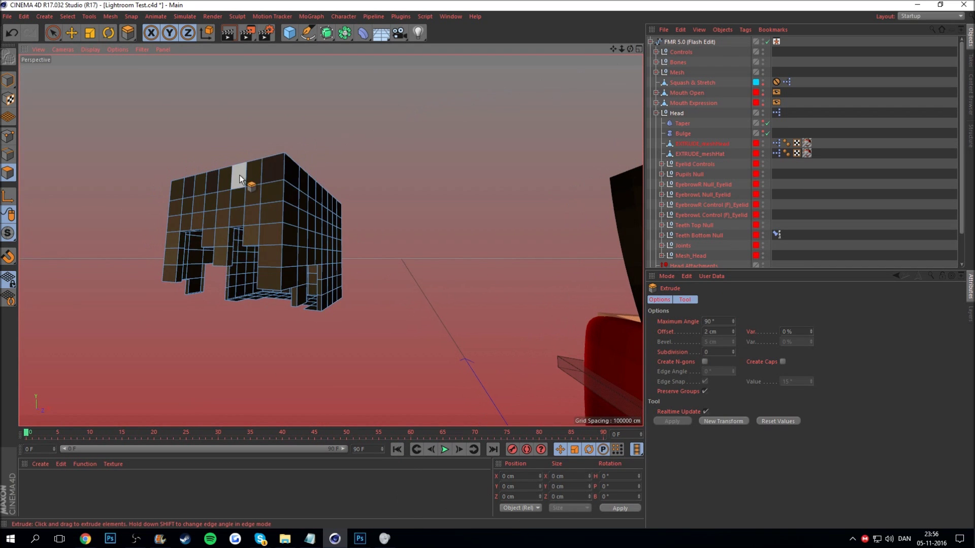
Step: In Model mode, set the hair piece's X Position to 0 cm and apply it
{"action": "left_click_drag", "start_coordinate": [239, 175], "coordinate": [297, 169], "text": "alt"}
{"action": "left_click", "coordinate": [8, 83]}
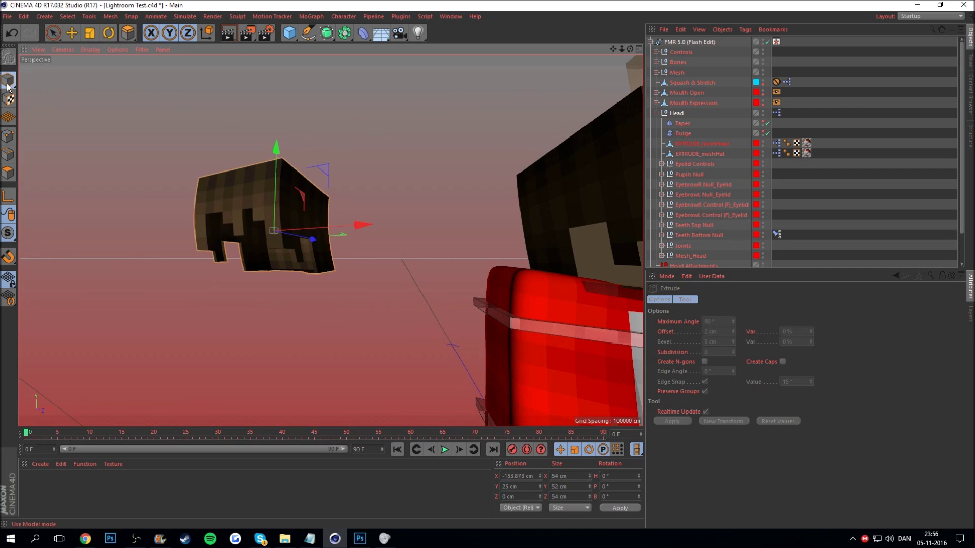
{"action": "left_click", "coordinate": [535, 478]}
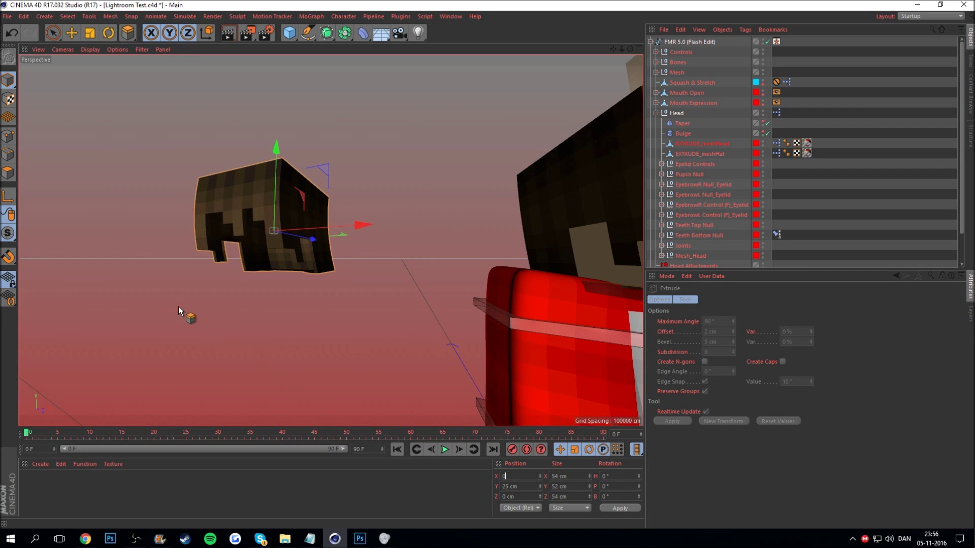
{"action": "scroll", "coordinate": [139, 293], "scroll_direction": "down", "scroll_amount": 3}
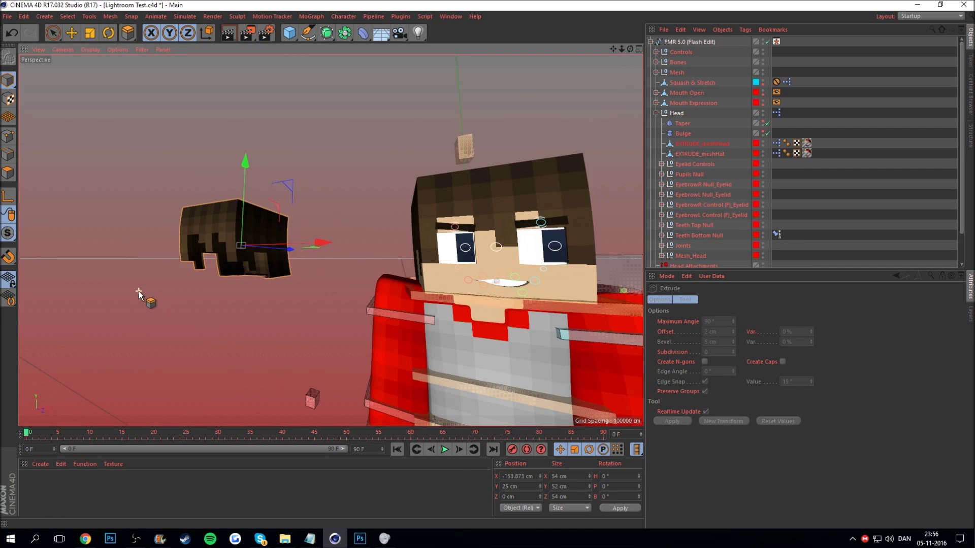
{"action": "left_click", "coordinate": [536, 477]}
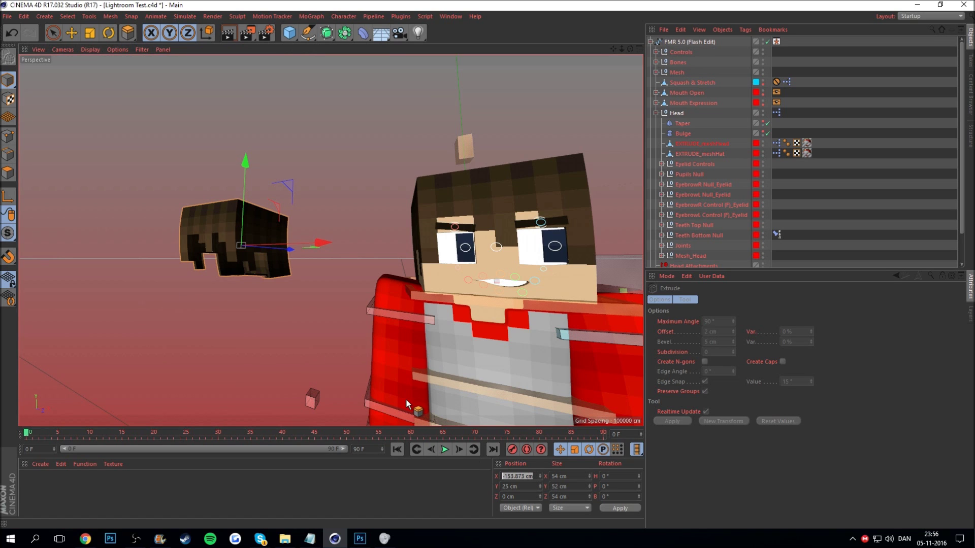
{"action": "type", "text": "0"}
{"action": "left_click", "coordinate": [613, 508]}
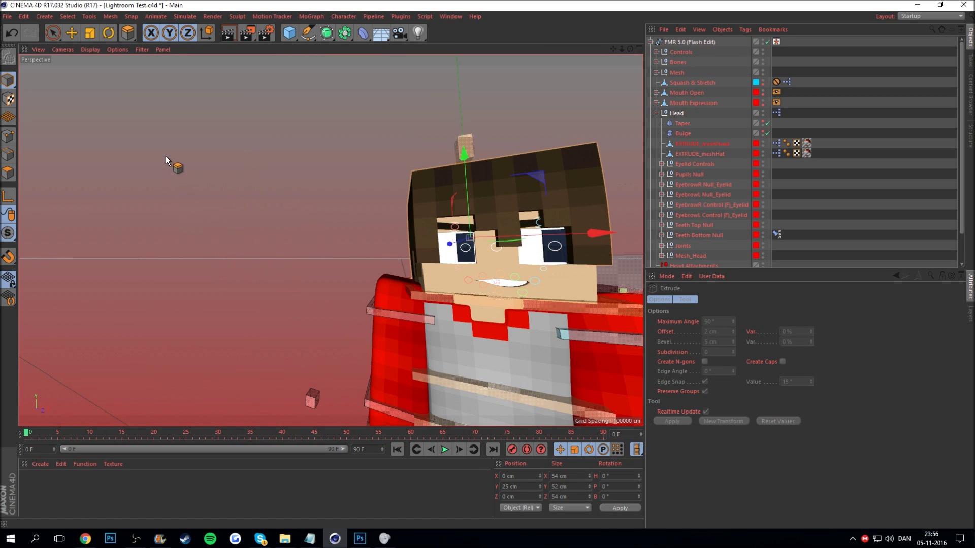
{"action": "scroll", "coordinate": [166, 156], "scroll_direction": "down", "scroll_amount": 3}
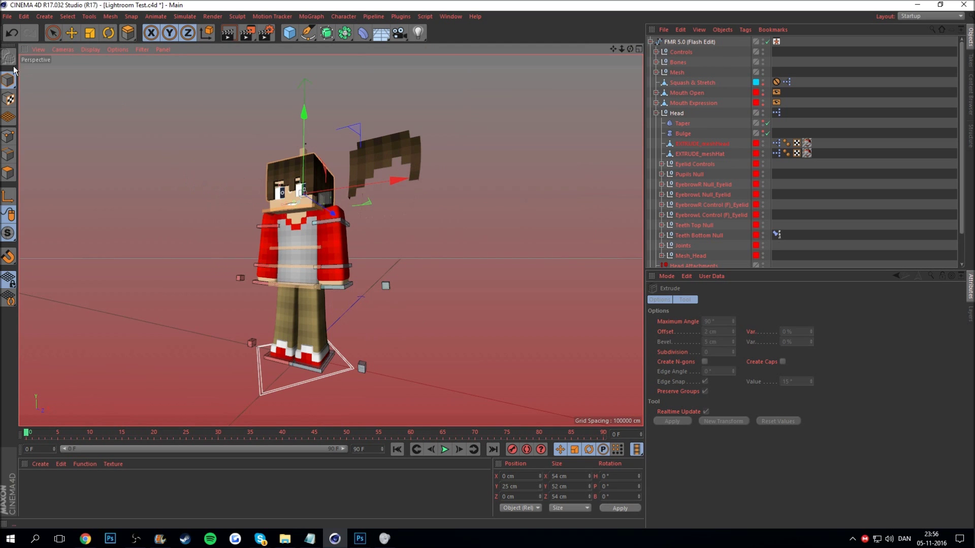
Step: Select EXTRUDE_meshHat and enter Polygon mode with Live Selection
{"action": "left_click", "coordinate": [386, 170]}
{"action": "scroll", "coordinate": [346, 183], "scroll_direction": "down", "scroll_amount": 2}
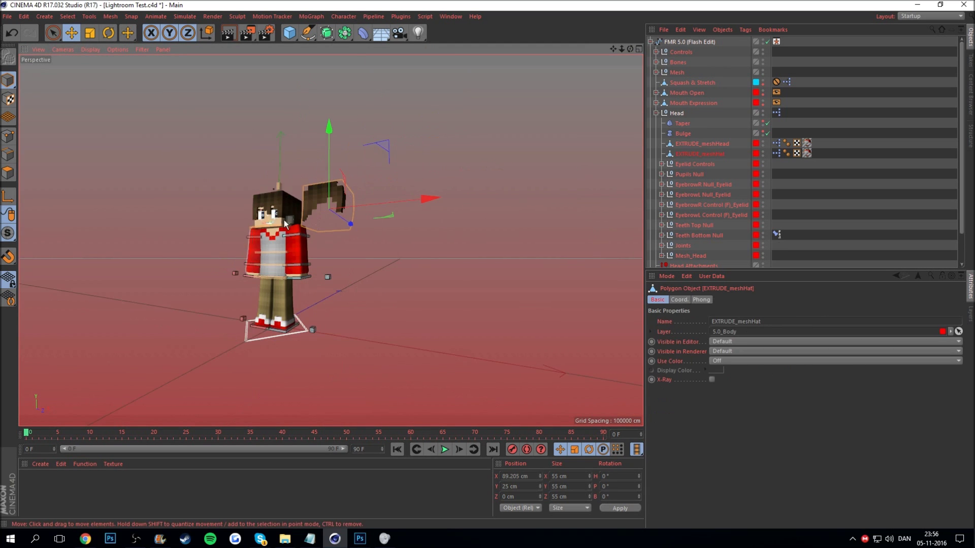
{"action": "scroll", "coordinate": [329, 200], "scroll_direction": "up", "scroll_amount": 5}
{"action": "scroll", "coordinate": [344, 202], "scroll_direction": "up", "scroll_amount": 2}
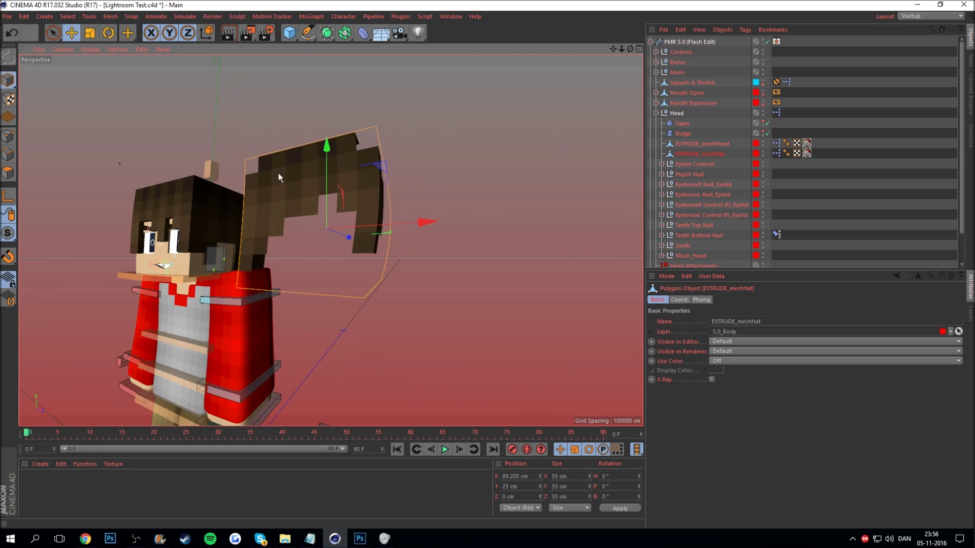
{"action": "left_click", "coordinate": [8, 173]}
{"action": "left_click", "coordinate": [54, 34]}
{"action": "scroll", "coordinate": [298, 229], "scroll_direction": "down", "scroll_amount": 2}
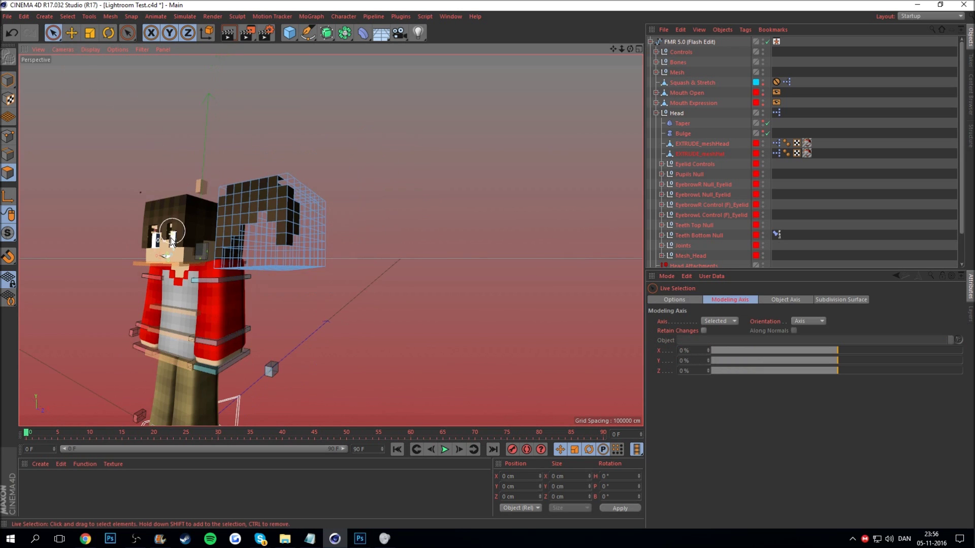
{"action": "scroll", "coordinate": [298, 231], "scroll_direction": "up", "scroll_amount": 2}
{"action": "scroll", "coordinate": [275, 162], "scroll_direction": "up", "scroll_amount": 2}
Step: Paint-select the top and lower hair polygons, then orbit around the hair block
{"action": "left_click_drag", "start_coordinate": [276, 161], "coordinate": [282, 199]}
{"action": "left_click_drag", "start_coordinate": [284, 246], "coordinate": [266, 283]}
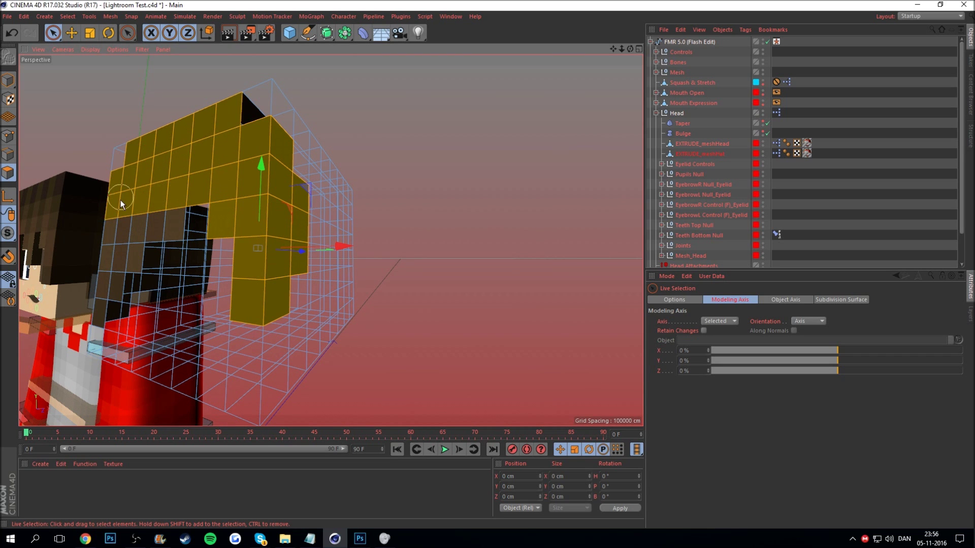
{"action": "mouse_move", "coordinate": [148, 216]}
{"action": "left_mouse_down", "text": "alt"}
{"action": "mouse_move", "coordinate": [269, 231]}
{"action": "mouse_move", "coordinate": [246, 277]}
{"action": "left_mouse_up", "text": "alt"}
{"action": "scroll", "coordinate": [246, 276], "scroll_direction": "up", "scroll_amount": 5}
{"action": "key", "text": "e"}
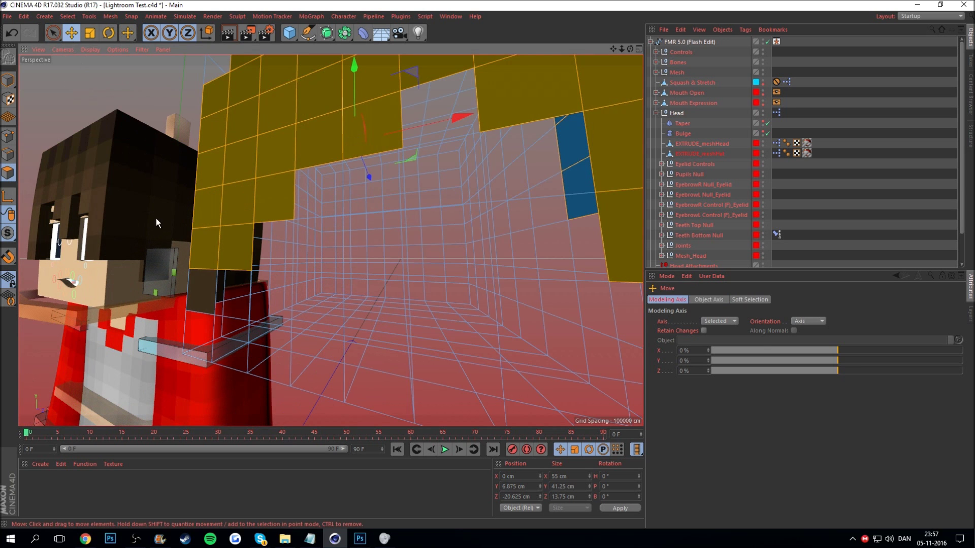
{"action": "scroll", "coordinate": [225, 327], "scroll_direction": "down", "scroll_amount": 5}
{"action": "mouse_move", "coordinate": [621, 50]}
{"action": "left_mouse_down"}
{"action": "mouse_move", "coordinate": [640, 49]}
{"action": "mouse_move", "coordinate": [599, 56]}
{"action": "left_mouse_up"}
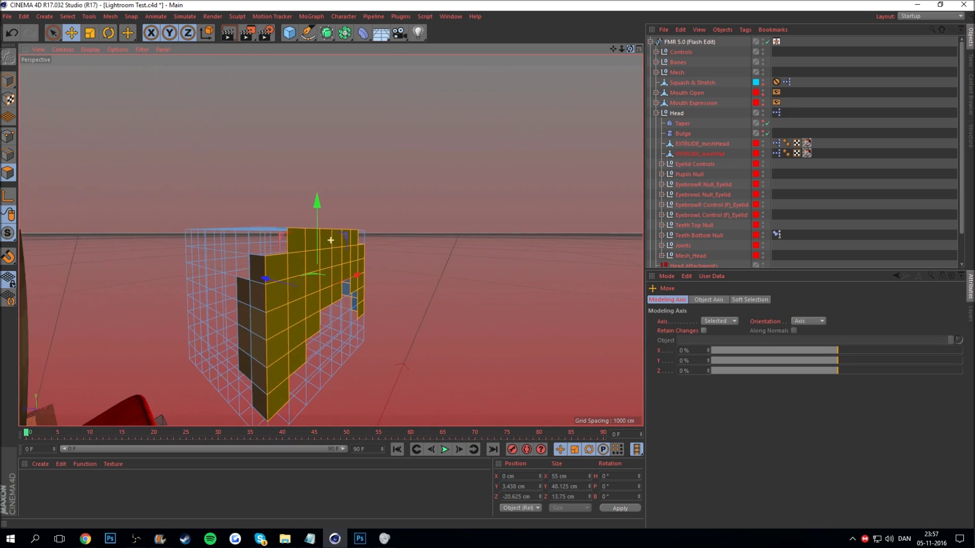
Step: Add the white, dark, top-row and last remaining hair polygons to the selection
{"action": "left_click", "coordinate": [59, 34]}
{"action": "scroll", "coordinate": [232, 197], "scroll_direction": "up", "scroll_amount": 2}
{"action": "scroll", "coordinate": [236, 194], "scroll_direction": "up", "scroll_amount": 2}
{"action": "mouse_move", "coordinate": [236, 194]}
{"action": "left_mouse_down", "text": "shift"}
{"action": "mouse_move", "coordinate": [259, 191]}
{"action": "mouse_move", "coordinate": [258, 340]}
{"action": "mouse_move", "coordinate": [276, 370]}
{"action": "mouse_move", "coordinate": [300, 356]}
{"action": "left_mouse_up", "text": "shift"}
{"action": "scroll", "coordinate": [299, 356], "scroll_direction": "down", "scroll_amount": 3}
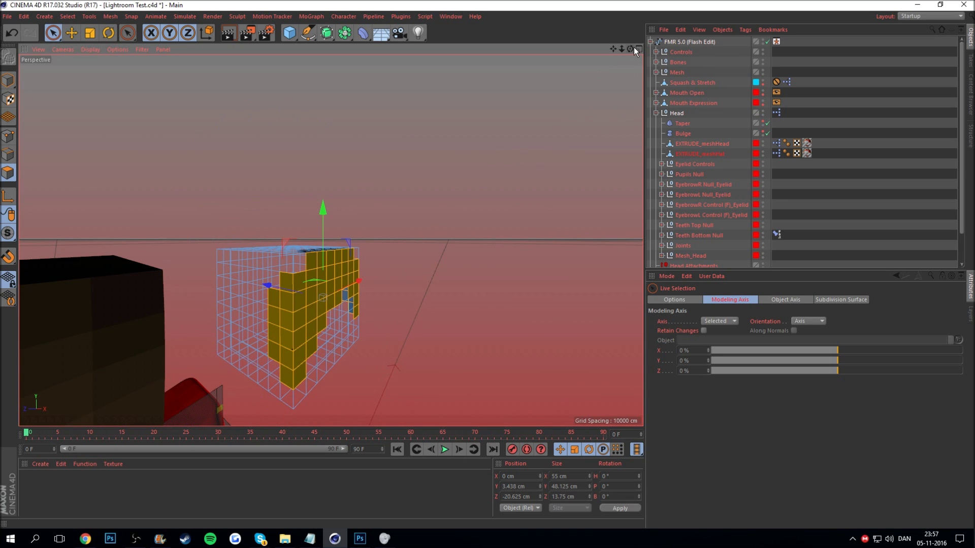
{"action": "left_click_drag", "start_coordinate": [631, 49], "coordinate": [584, 71]}
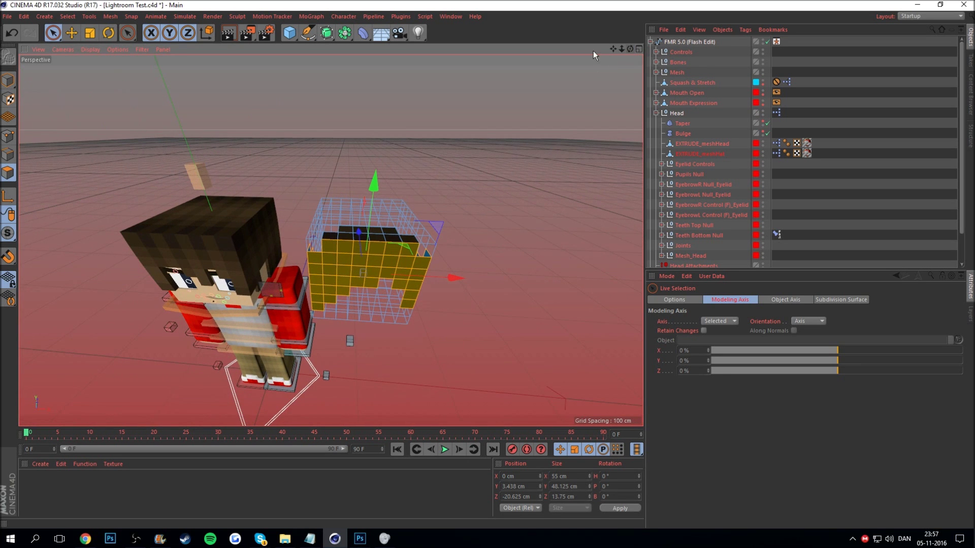
{"action": "scroll", "coordinate": [394, 236], "scroll_direction": "up", "scroll_amount": 3}
{"action": "mouse_move", "coordinate": [379, 248]}
{"action": "left_mouse_down", "text": "shift"}
{"action": "mouse_move", "coordinate": [376, 240]}
{"action": "mouse_move", "coordinate": [246, 243]}
{"action": "left_mouse_up", "text": "shift"}
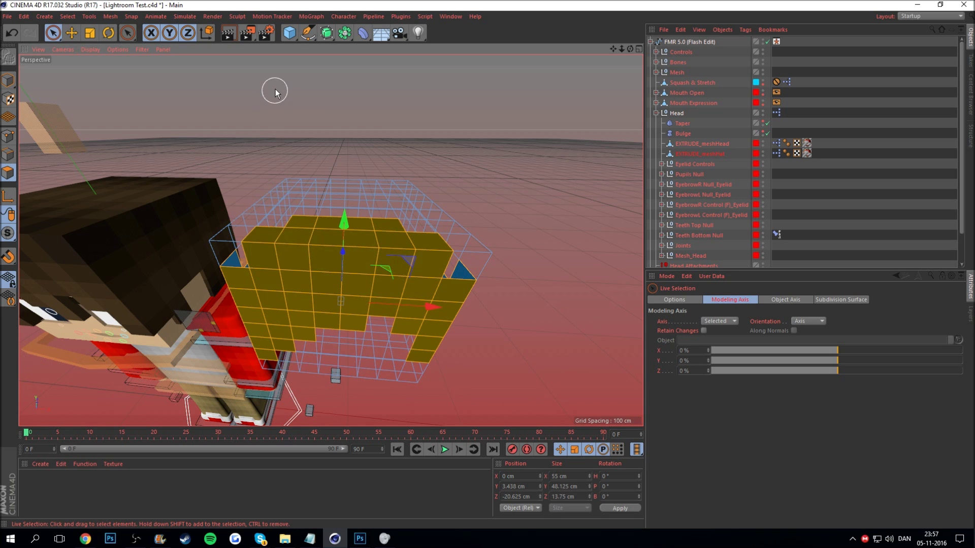
{"action": "left_click_drag", "start_coordinate": [270, 96], "coordinate": [513, 92], "text": "alt"}
Step: Extrude the selected hair polygons outward via the context-menu Extrude
{"action": "left_click_drag", "start_coordinate": [631, 49], "coordinate": [599, 58]}
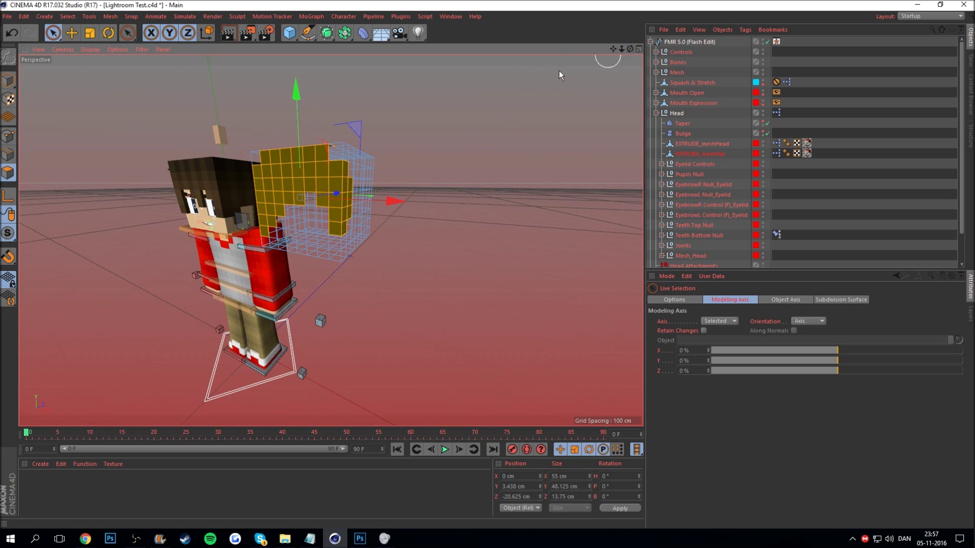
{"action": "scroll", "coordinate": [305, 127], "scroll_direction": "up", "scroll_amount": 3}
{"action": "right_click", "coordinate": [305, 125]}
{"action": "left_click", "coordinate": [320, 303]}
{"action": "left_click_drag", "start_coordinate": [320, 304], "coordinate": [503, 304]}
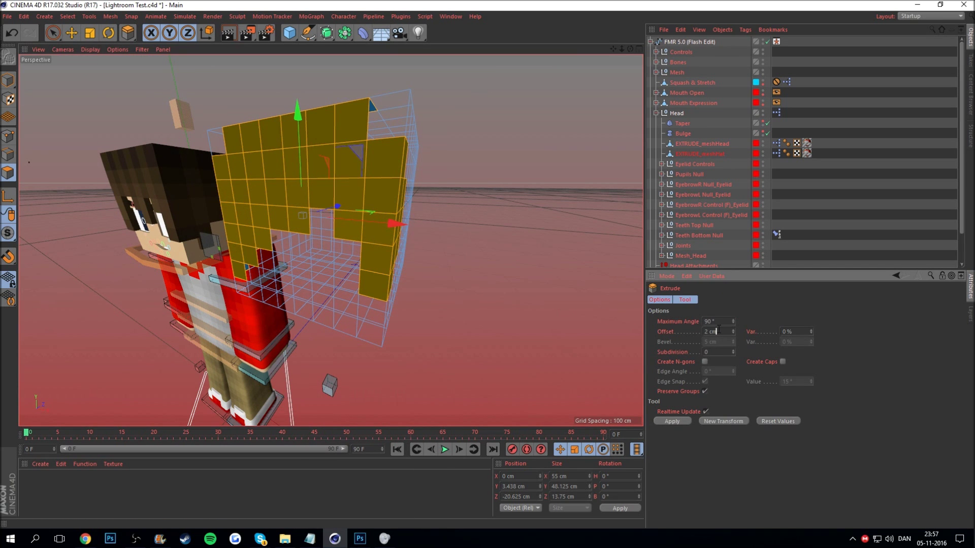
Step: Extrude the hair piece another 2 cm outward and clear the polygon selection
{"action": "left_click", "coordinate": [671, 421]}
{"action": "scroll", "coordinate": [356, 117], "scroll_direction": "down", "scroll_amount": 3}
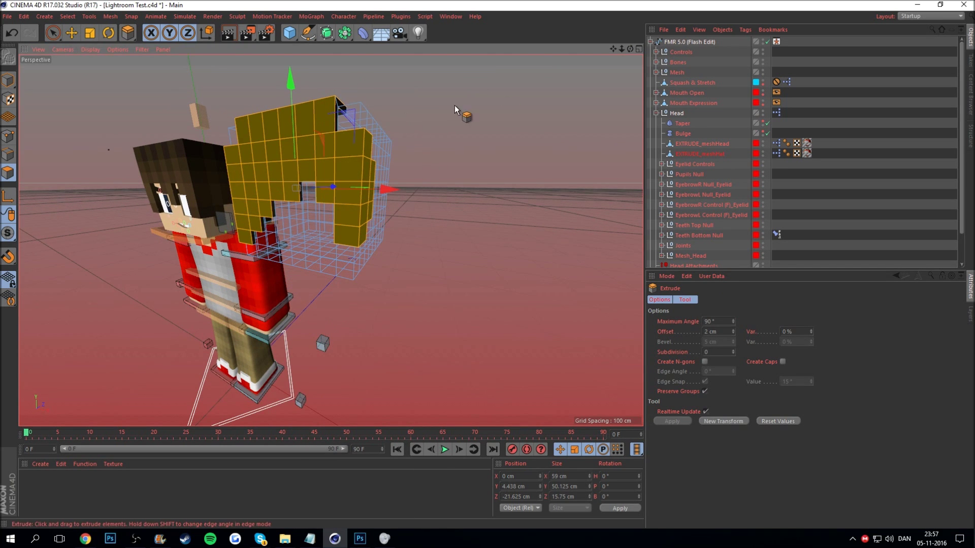
{"action": "left_click_drag", "start_coordinate": [629, 49], "coordinate": [655, 56]}
{"action": "left_click_drag", "start_coordinate": [331, 240], "coordinate": [356, 234], "text": "alt"}
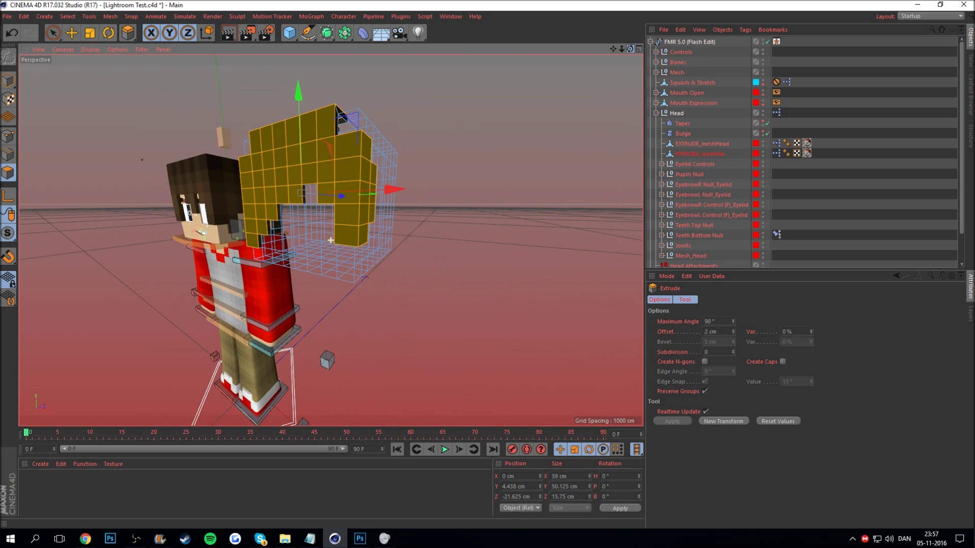
{"action": "left_click", "coordinate": [484, 71]}
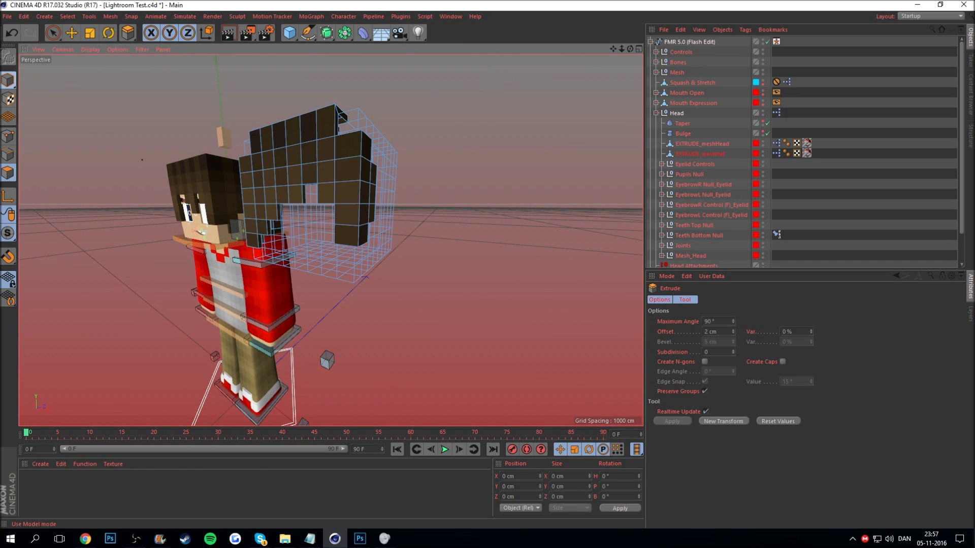
Step: In Model mode, set the hair piece's X position to 0 to seat it on the head
{"action": "left_click", "coordinate": [8, 81]}
{"action": "double_click", "coordinate": [531, 475]}
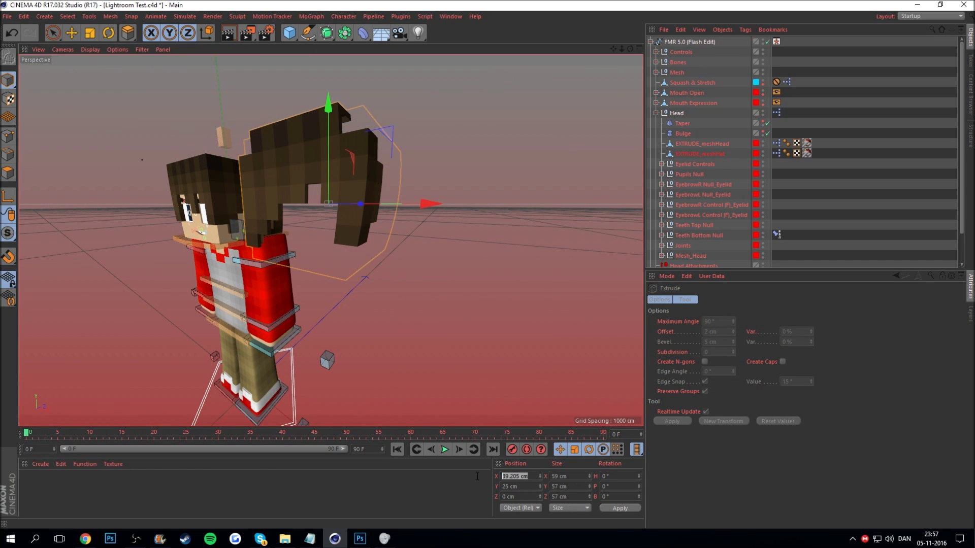
{"action": "type", "text": "0"}
{"action": "left_click", "coordinate": [619, 507]}
{"action": "left_click_drag", "start_coordinate": [390, 153], "coordinate": [368, 111], "text": "alt"}
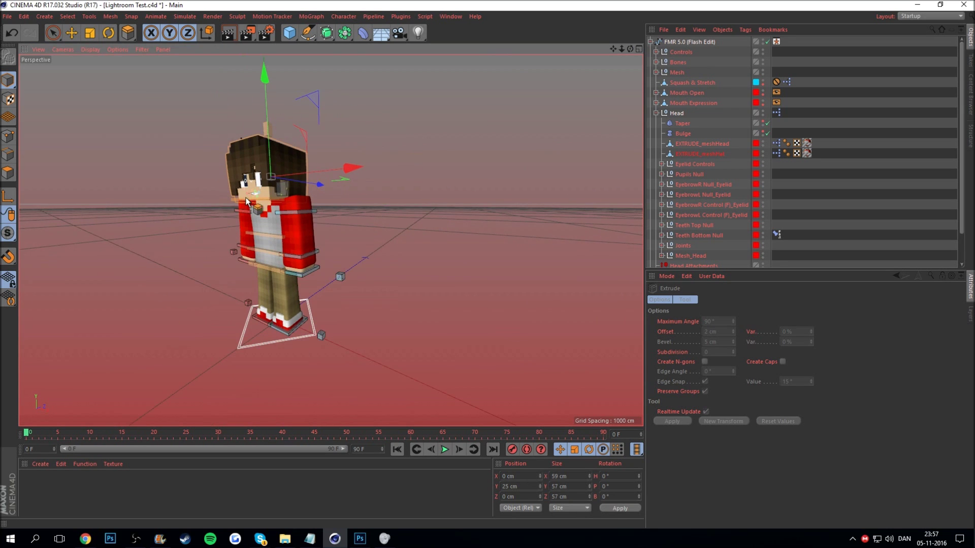
{"action": "scroll", "coordinate": [249, 167], "scroll_direction": "up", "scroll_amount": 3}
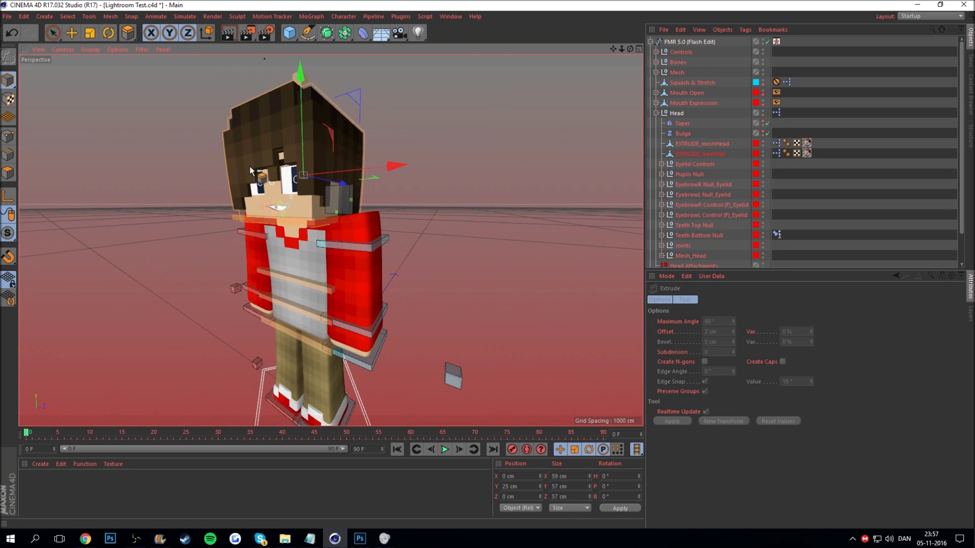
Step: With the Move tool active, orbit around the character's head to check the hair
{"action": "left_click", "coordinate": [69, 32]}
{"action": "scroll", "coordinate": [256, 119], "scroll_direction": "up", "scroll_amount": 2}
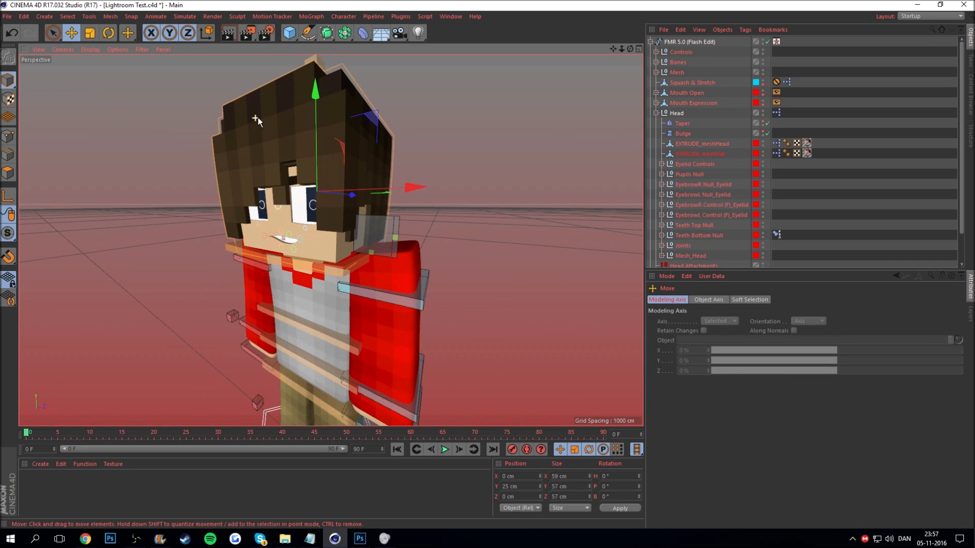
{"action": "mouse_move", "coordinate": [630, 49]}
{"action": "left_mouse_down"}
{"action": "mouse_move", "coordinate": [655, 56]}
{"action": "mouse_move", "coordinate": [629, 48]}
{"action": "left_mouse_up"}
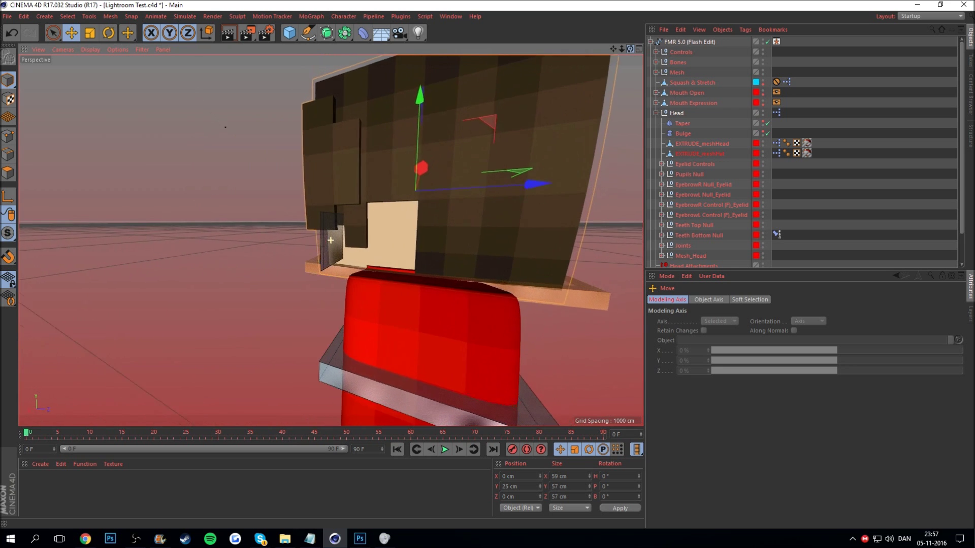
{"action": "left_click_drag", "start_coordinate": [630, 48], "coordinate": [630, 49]}
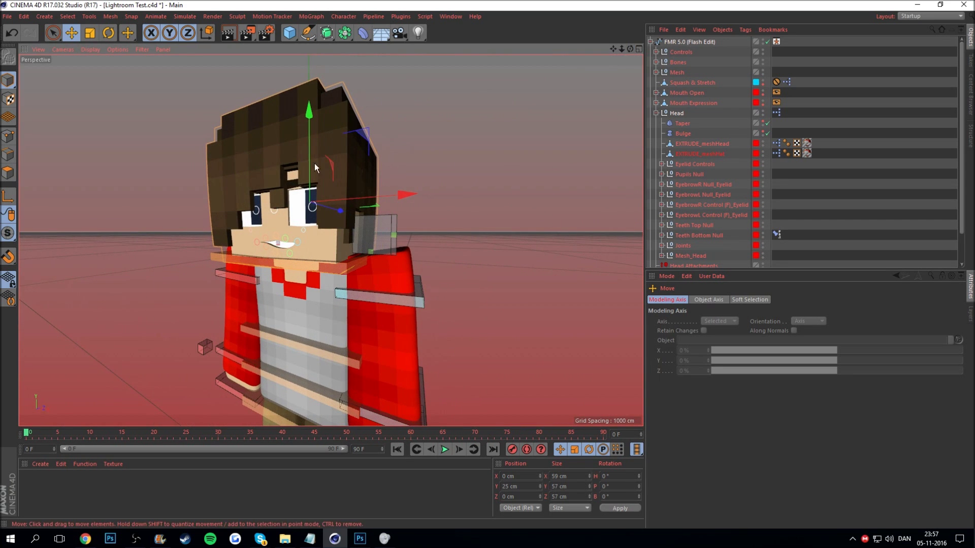
{"action": "scroll", "coordinate": [291, 169], "scroll_direction": "down", "scroll_amount": 3}
{"action": "scroll", "coordinate": [285, 183], "scroll_direction": "up", "scroll_amount": 5}
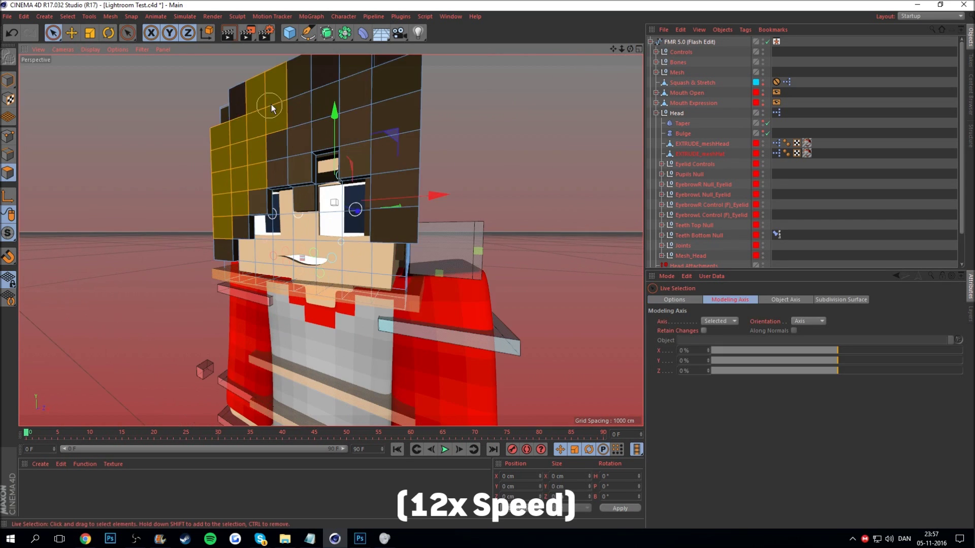
Step: Extrude the selected front head polygon 1 cm outward
{"action": "key", "text": "d"}
{"action": "double_click", "coordinate": [716, 332]}
{"action": "type", "text": "1"}
{"action": "key", "text": "Return"}
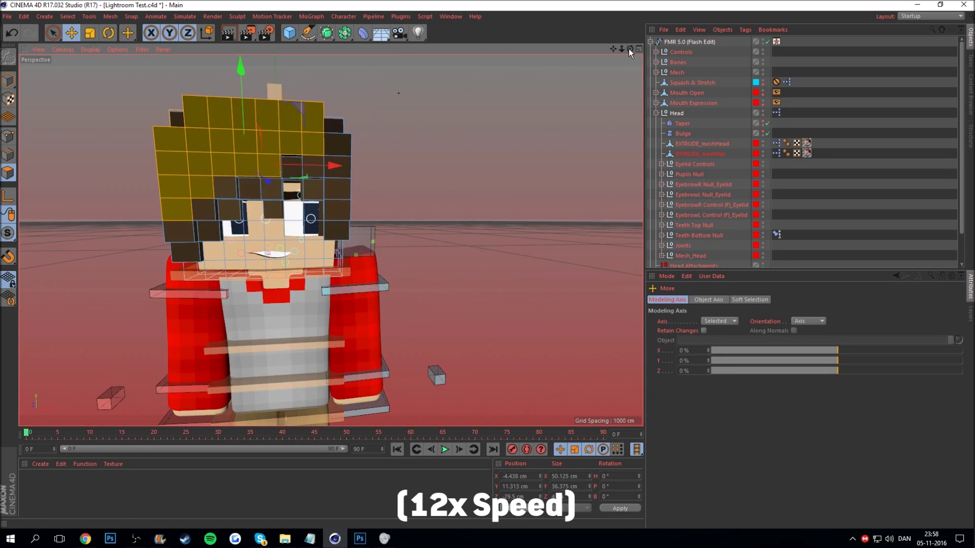
{"action": "scroll", "coordinate": [330, 240], "scroll_direction": "up", "scroll_amount": 5}
{"action": "scroll", "coordinate": [331, 240], "scroll_direction": "down", "scroll_amount": 5}
Step: Select the single stray hair polygon and delete it
{"action": "left_click_drag", "start_coordinate": [630, 49], "coordinate": [630, 50]}
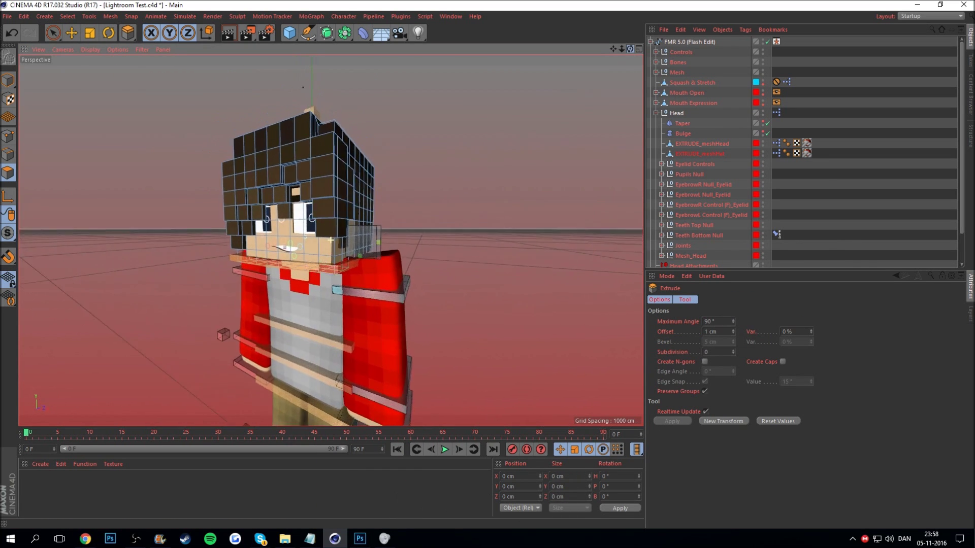
{"action": "scroll", "coordinate": [302, 170], "scroll_direction": "up", "scroll_amount": 5}
{"action": "left_click", "coordinate": [278, 176]}
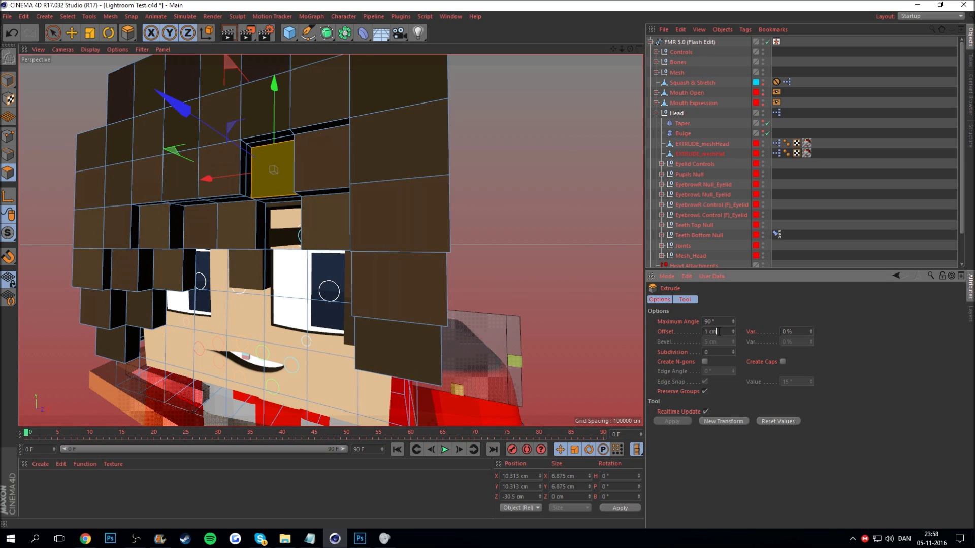
{"action": "key", "text": "Delete"}
Step: Zoom back out to the full character with the Move tool and collapse the Head group
{"action": "left_click_drag", "start_coordinate": [323, 166], "coordinate": [295, 223], "text": "alt"}
{"action": "scroll", "coordinate": [296, 224], "scroll_direction": "down", "scroll_amount": 3}
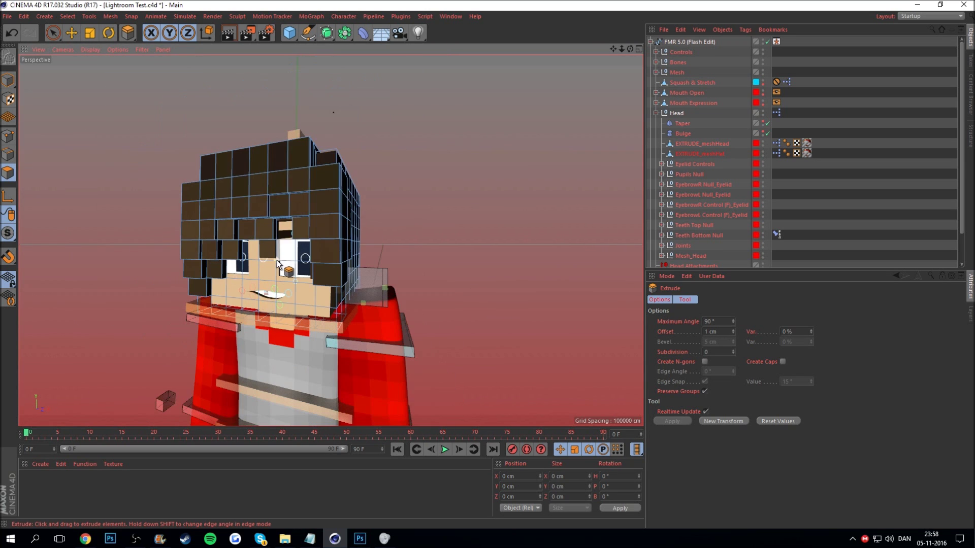
{"action": "scroll", "coordinate": [274, 130], "scroll_direction": "down", "scroll_amount": 3}
{"action": "scroll", "coordinate": [275, 130], "scroll_direction": "down", "scroll_amount": 3}
{"action": "scroll", "coordinate": [275, 130], "scroll_direction": "down", "scroll_amount": 3}
{"action": "key", "text": "e"}
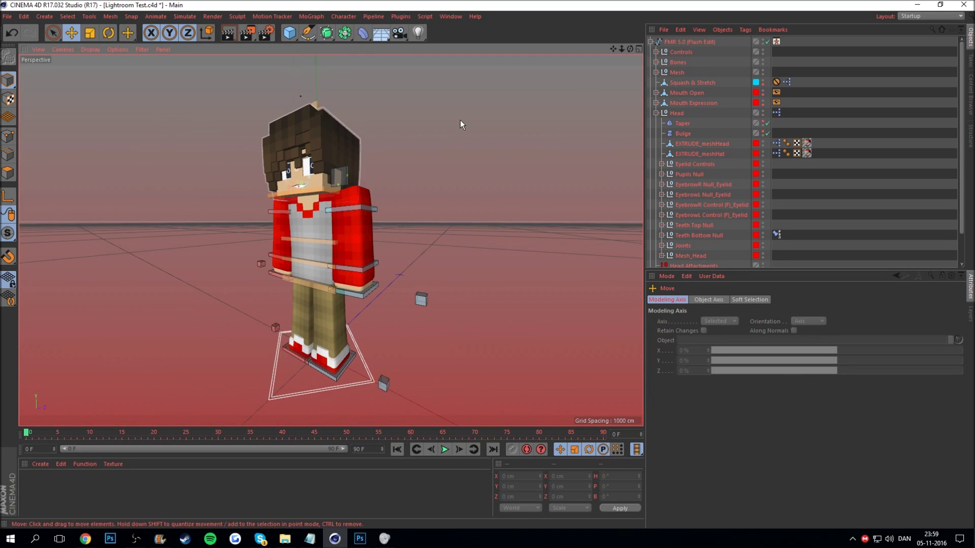
{"action": "left_click_drag", "start_coordinate": [613, 49], "coordinate": [627, 60]}
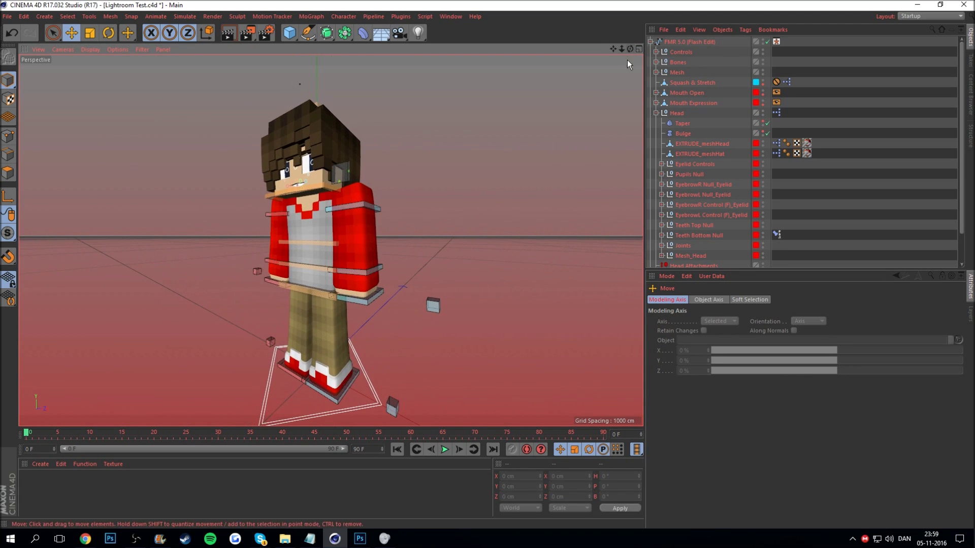
{"action": "left_click", "coordinate": [657, 113]}
Step: Collapse the FMR 5.0 rig, try lifting the goalLegR foot control, then undo it
{"action": "left_click", "coordinate": [650, 42]}
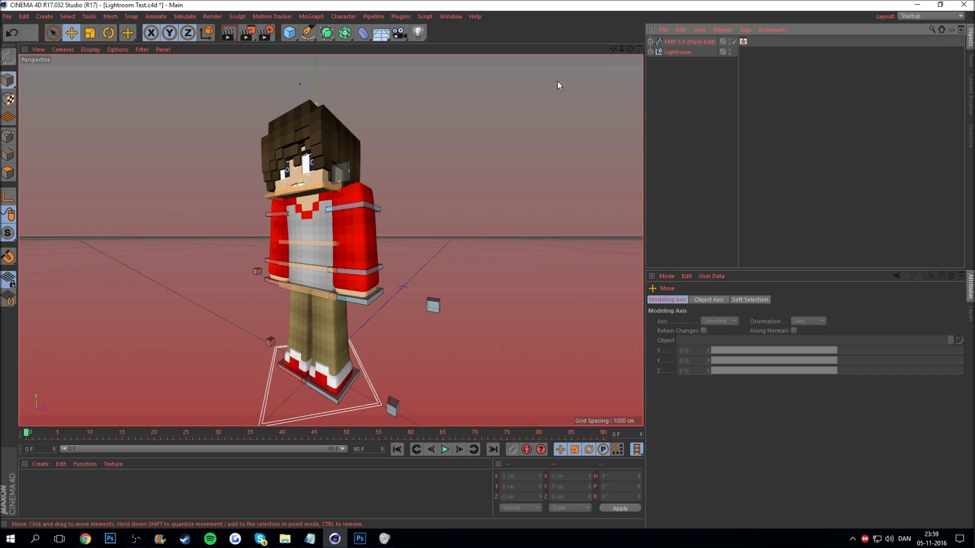
{"action": "left_click", "coordinate": [292, 374]}
{"action": "left_click_drag", "start_coordinate": [292, 374], "coordinate": [304, 324]}
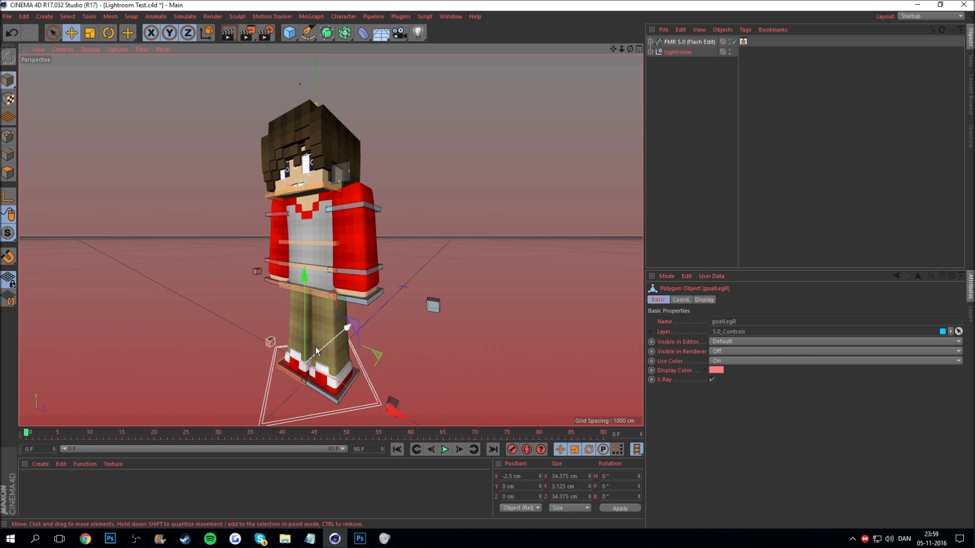
{"action": "key", "text": "ctrl+z"}
Step: Move the goalLegL control to plant the left foot apart in a wide stance
{"action": "left_click", "coordinate": [321, 388]}
{"action": "mouse_move", "coordinate": [321, 388]}
{"action": "left_mouse_down"}
{"action": "mouse_move", "coordinate": [351, 355]}
{"action": "mouse_move", "coordinate": [333, 327]}
{"action": "left_mouse_up"}
{"action": "mouse_move", "coordinate": [385, 389]}
{"action": "left_mouse_down"}
{"action": "mouse_move", "coordinate": [382, 405]}
{"action": "mouse_move", "coordinate": [379, 362]}
{"action": "mouse_move", "coordinate": [388, 363]}
{"action": "left_mouse_up"}
{"action": "left_click_drag", "start_coordinate": [613, 49], "coordinate": [619, 46]}
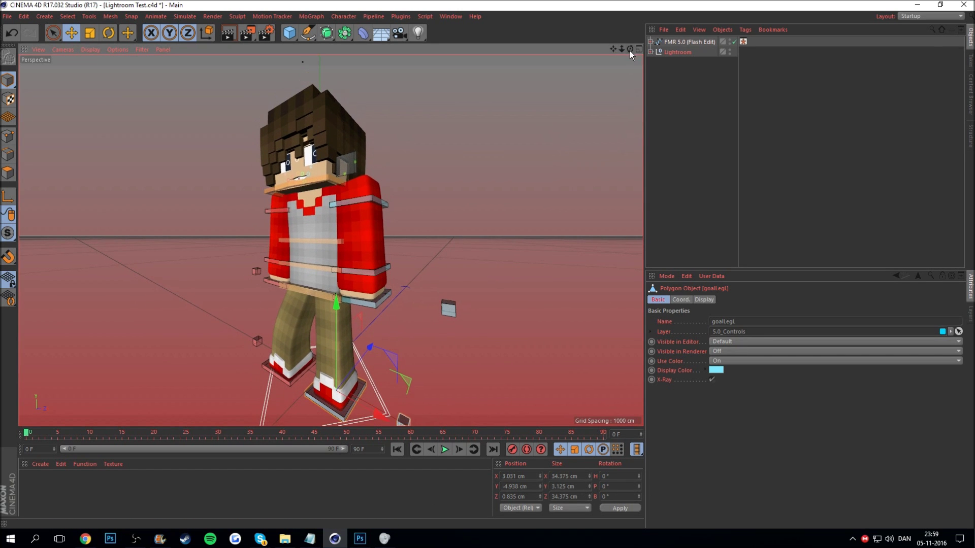
{"action": "left_click_drag", "start_coordinate": [630, 49], "coordinate": [605, 51]}
Step: Step through the undo history back to the sword-holding pose and zoom in on the sword
{"action": "key", "text": "ctrl+z"}
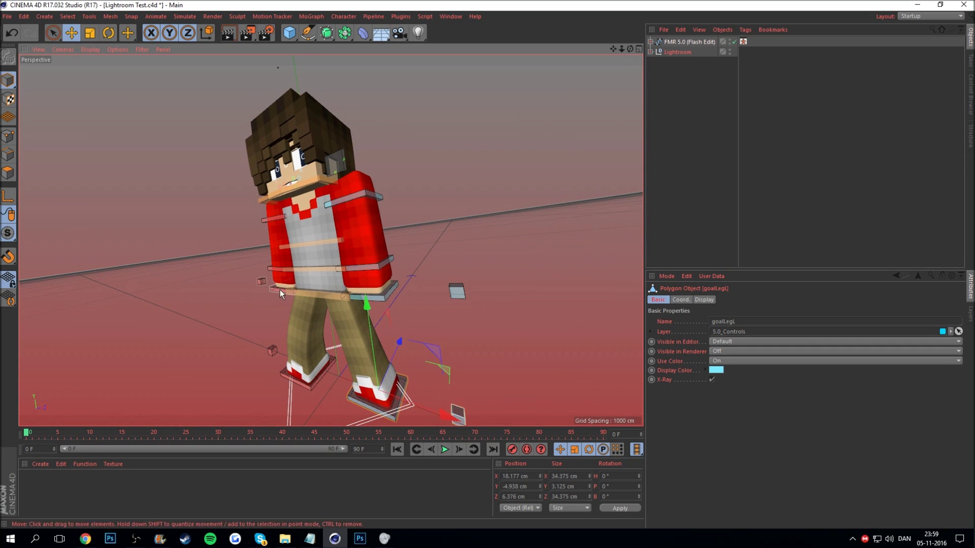
{"action": "key", "text": "ctrl+z"}
{"action": "key", "text": "ctrl+z"}
{"action": "key", "text": "ctrl+z"}
{"action": "key", "text": "ctrl+z"}
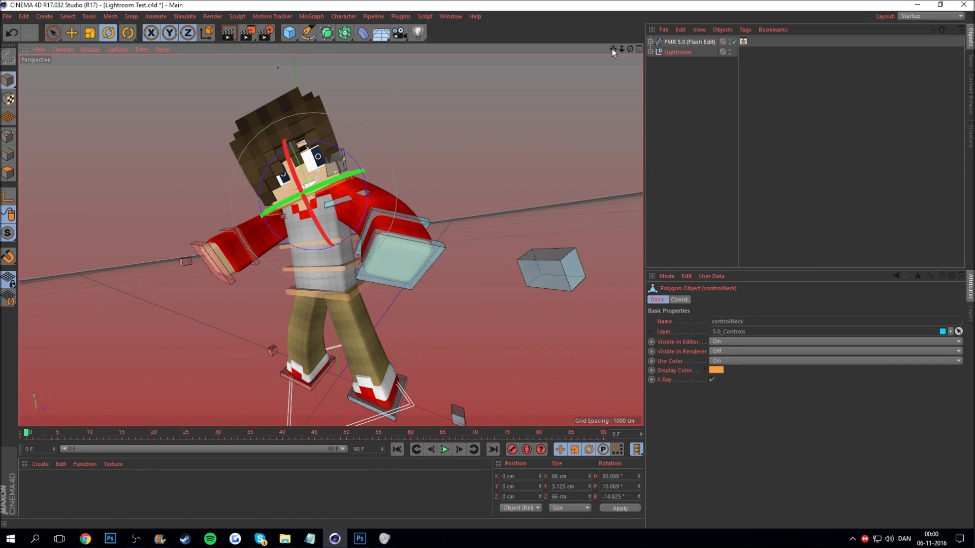
{"action": "left_click_drag", "start_coordinate": [630, 49], "coordinate": [616, 50]}
{"action": "key", "text": "ctrl+z"}
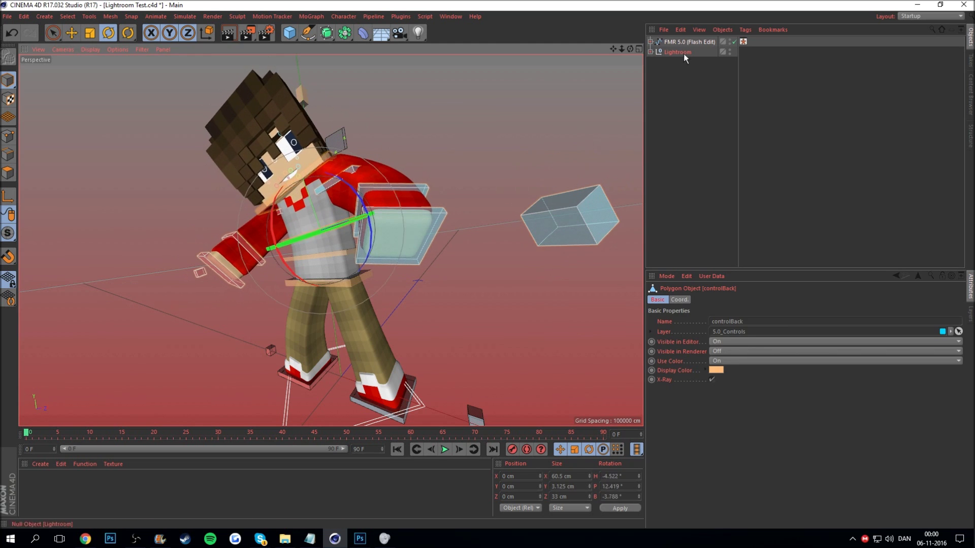
{"action": "key", "text": "ctrl+z"}
{"action": "key", "text": "e"}
{"action": "key", "text": "ctrl+z"}
{"action": "key", "text": "ctrl+z"}
{"action": "key", "text": "r"}
{"action": "key", "text": "ctrl+z"}
{"action": "key", "text": "ctrl+z"}
{"action": "key", "text": "ctrl+z"}
{"action": "key", "text": "ctrl+z"}
{"action": "left_click_drag", "start_coordinate": [221, 281], "coordinate": [294, 231], "text": "alt"}
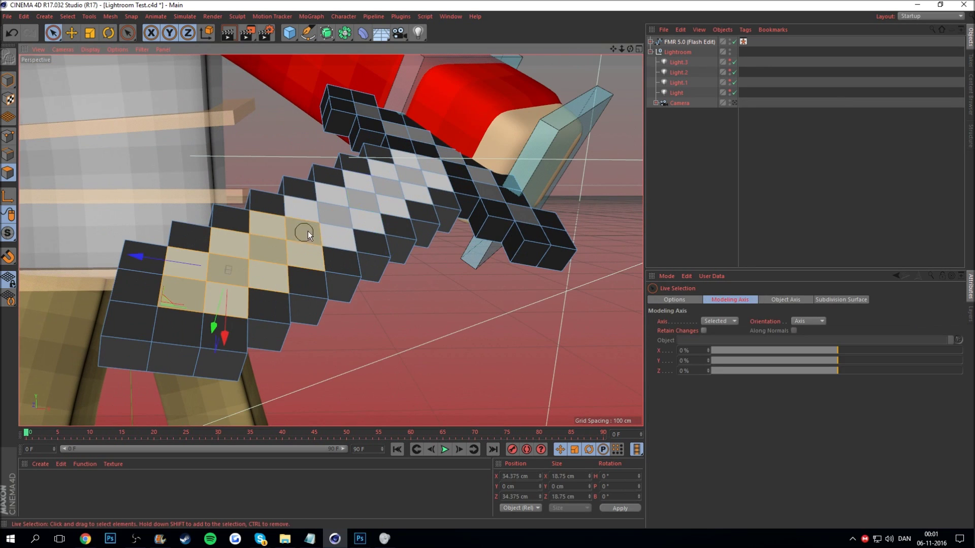
Step: Try a 0.5 cm extrude on the sword faces, undo it, and run a quick viewport preview render
{"action": "key", "text": "d"}
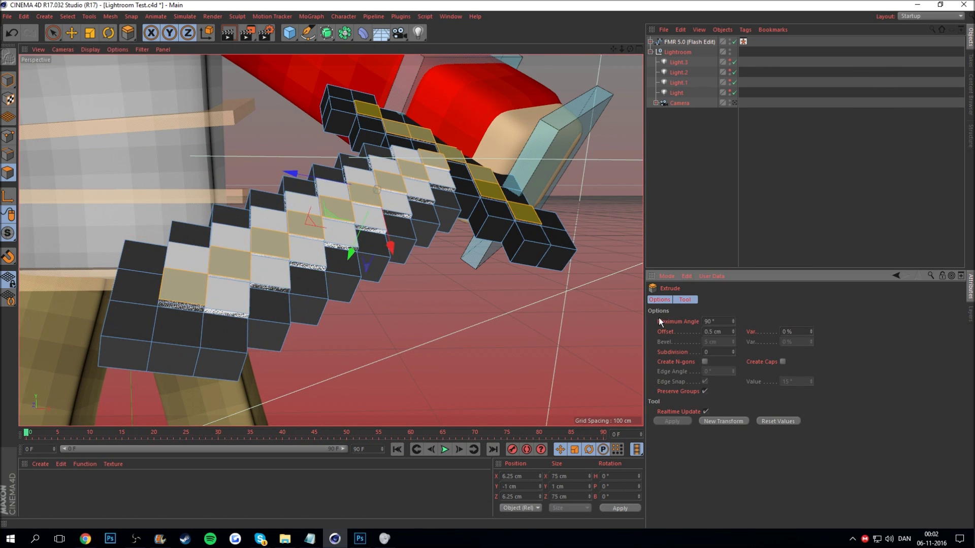
{"action": "key", "text": "ctrl+z"}
{"action": "key", "text": "ctrl+z"}
{"action": "key", "text": "ctrl+z"}
{"action": "key", "text": "ctrl+z"}
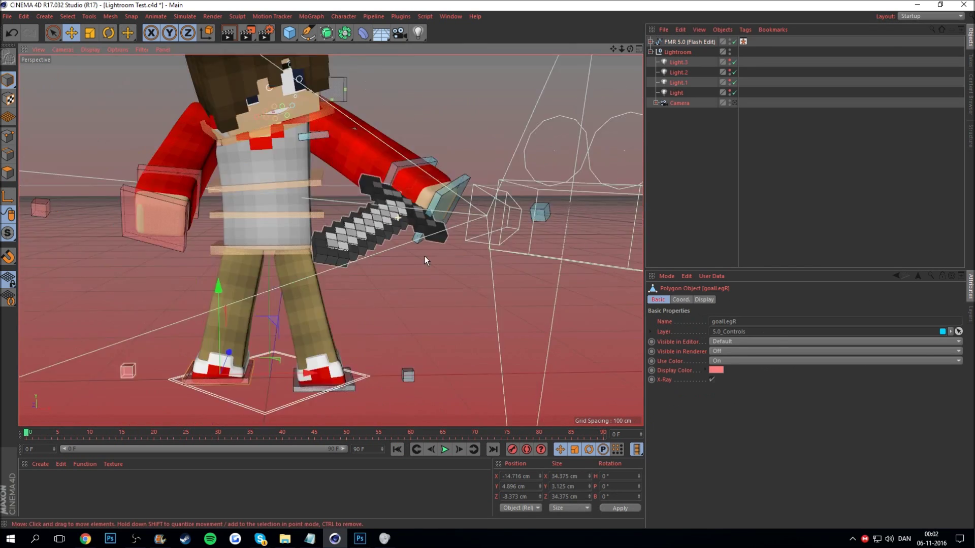
{"action": "key", "text": "ctrl+z"}
{"action": "key", "text": "ctrl+z"}
{"action": "key", "text": "ctrl+z"}
{"action": "key", "text": "ctrl+z"}
{"action": "key", "text": "ctrl+z"}
{"action": "key", "text": "ctrl+z"}
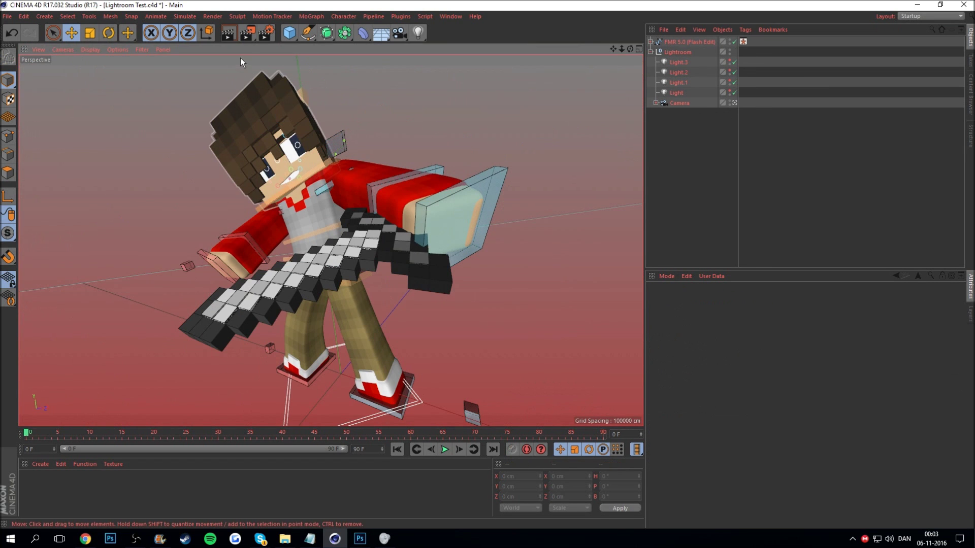
{"action": "left_click", "coordinate": [228, 35]}
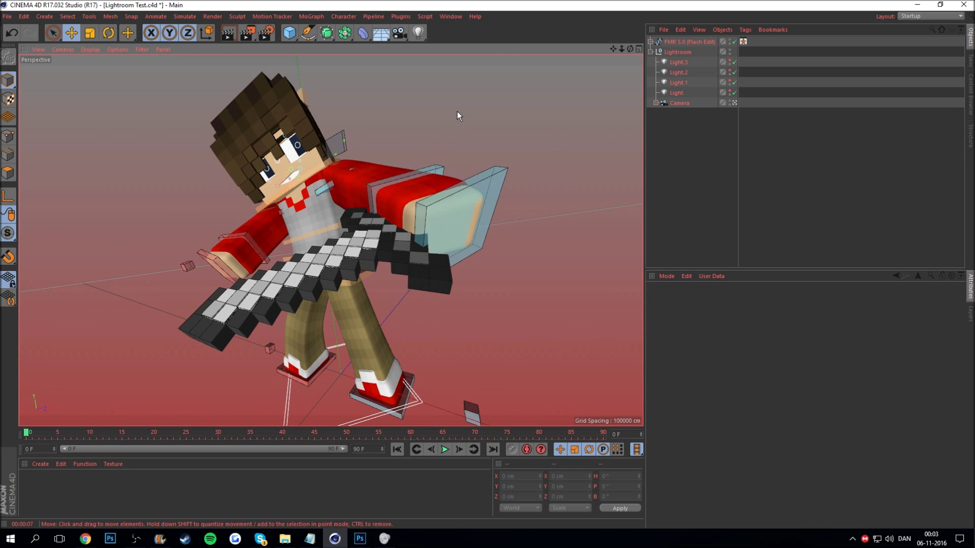
{"action": "left_click", "coordinate": [266, 33]}
Step: Set the render output to save as 'Test Render' on the Desktop and close Render Settings
{"action": "left_click", "coordinate": [180, 240]}
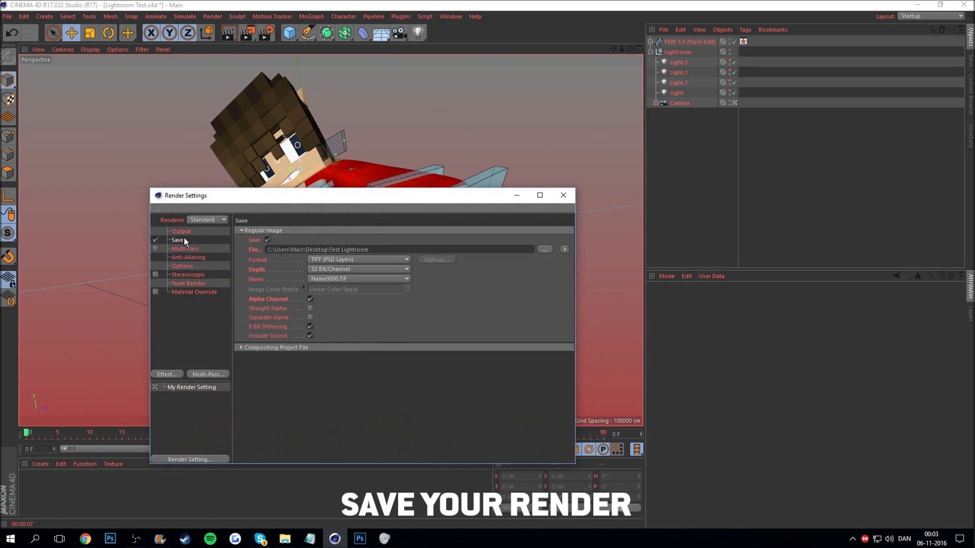
{"action": "left_click", "coordinate": [542, 249]}
{"action": "type", "text": "Test Render"}
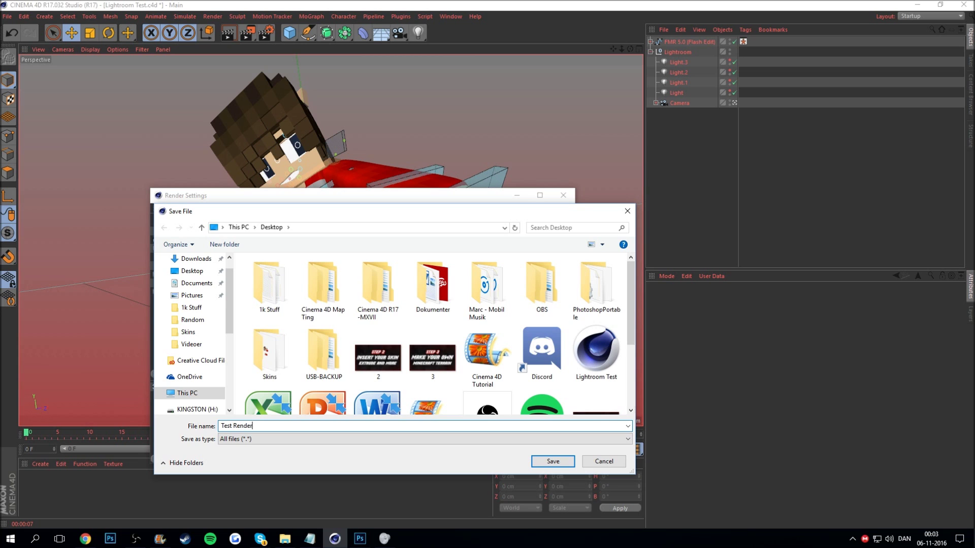
{"action": "left_click", "coordinate": [191, 271]}
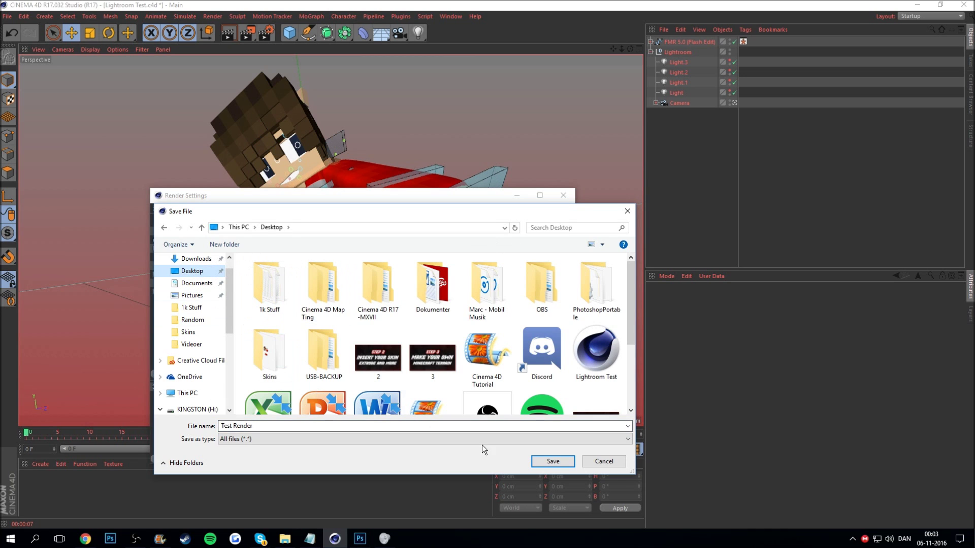
{"action": "left_click", "coordinate": [548, 463]}
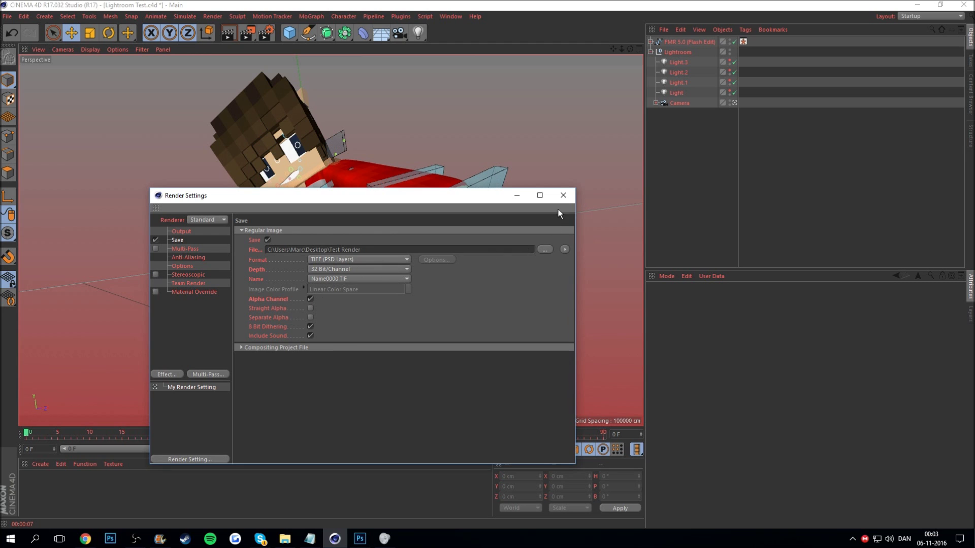
{"action": "left_click", "coordinate": [564, 196]}
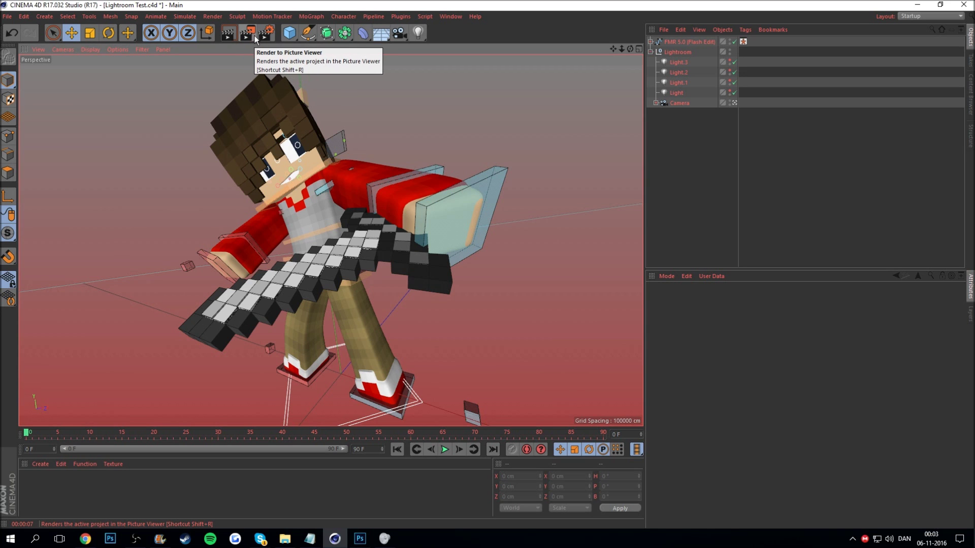
Step: Start the final render to the Picture Viewer and zoom out to watch it
{"action": "left_click", "coordinate": [249, 35]}
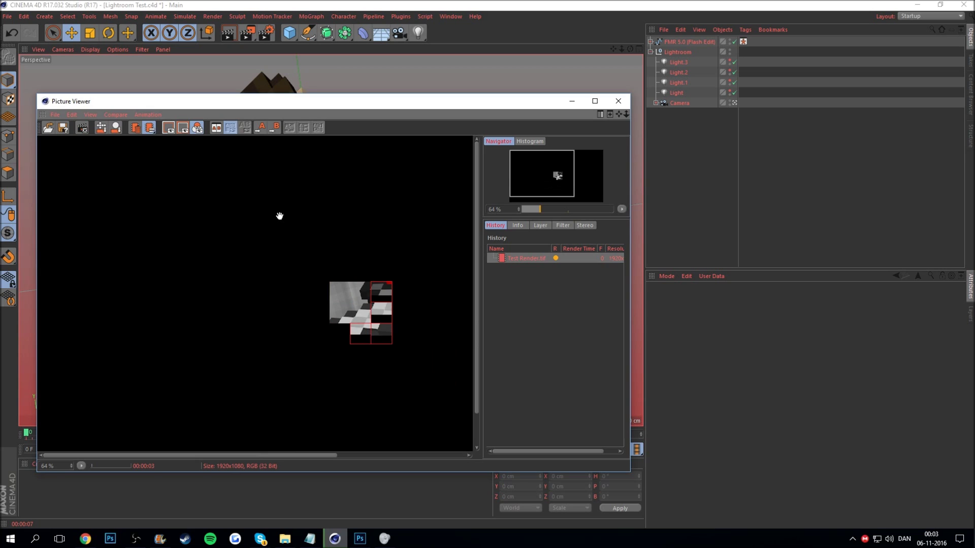
{"action": "scroll", "coordinate": [279, 215], "scroll_direction": "down", "scroll_amount": 2}
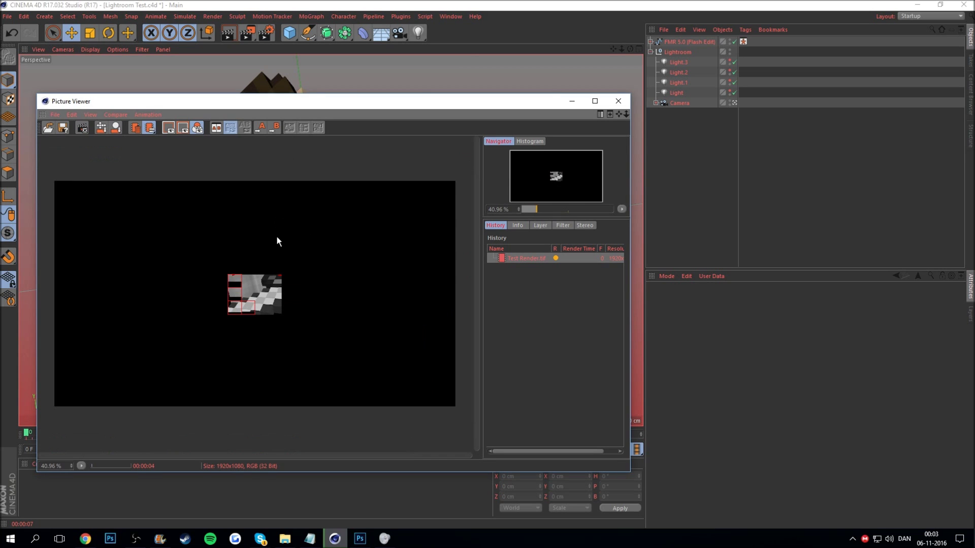
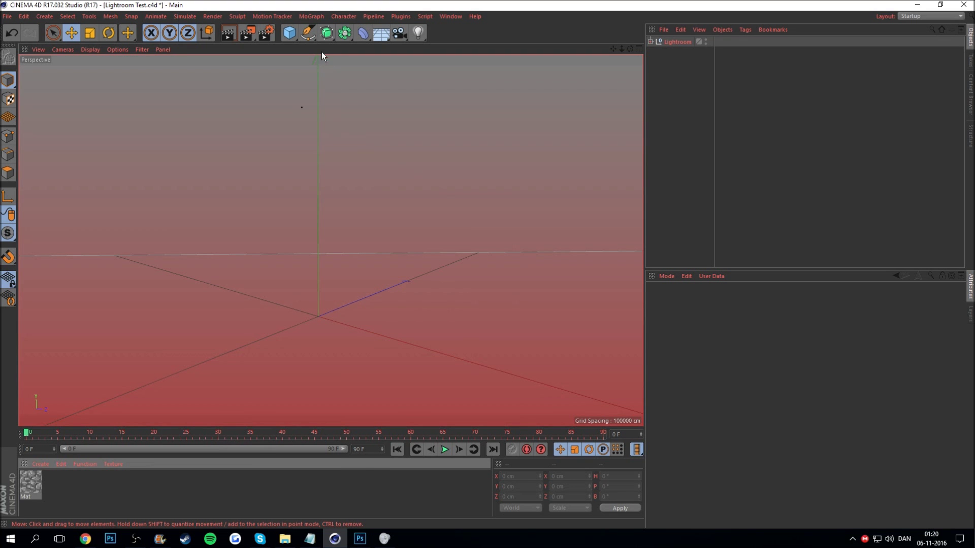
Step: Create a 3D MoText object reading 'Text' from the MoGraph menu
{"action": "left_click", "coordinate": [311, 16]}
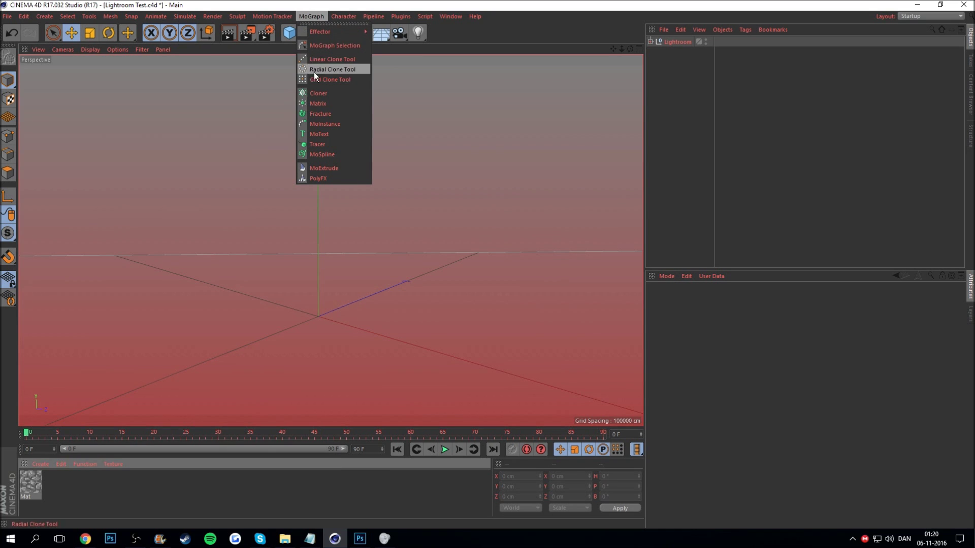
{"action": "left_click", "coordinate": [320, 133]}
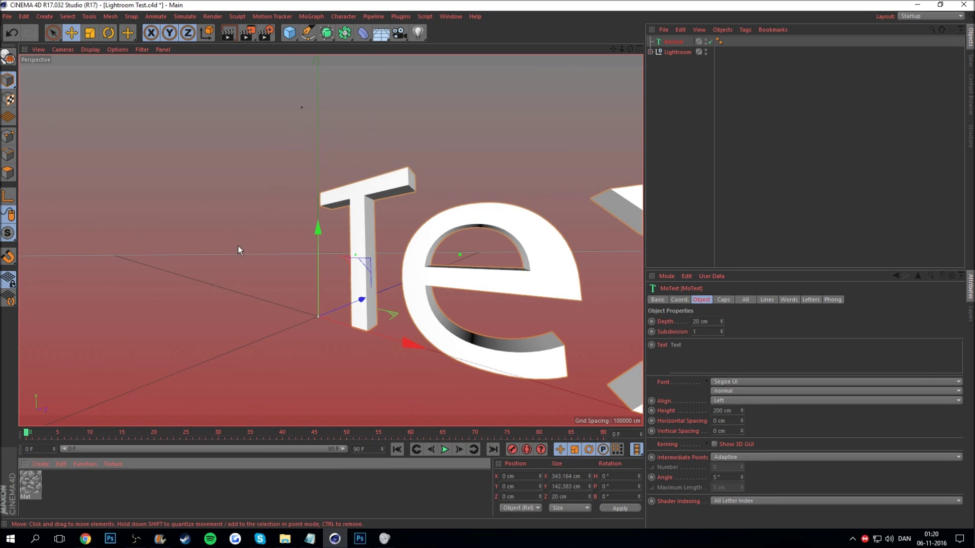
{"action": "scroll", "coordinate": [238, 254], "scroll_direction": "down", "scroll_amount": 5}
{"action": "scroll", "coordinate": [237, 255], "scroll_direction": "down", "scroll_amount": 3}
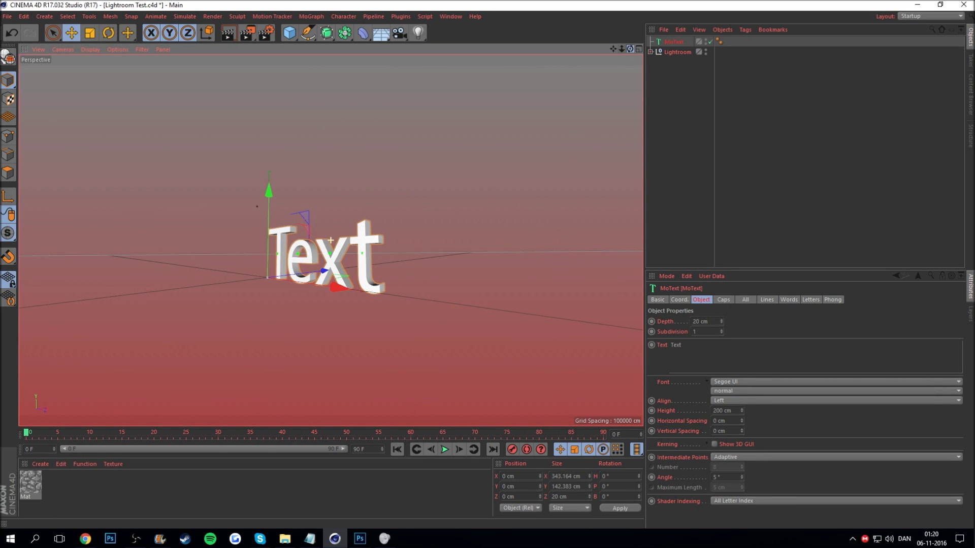
Step: Orbit to face the text, shift it left along X, and dolly the camera closer
{"action": "left_click_drag", "start_coordinate": [331, 240], "coordinate": [248, 269], "text": "alt"}
{"action": "scroll", "coordinate": [457, 154], "scroll_direction": "down", "scroll_amount": 3}
{"action": "left_click_drag", "start_coordinate": [391, 254], "coordinate": [335, 254]}
{"action": "scroll", "coordinate": [315, 240], "scroll_direction": "up", "scroll_amount": 2}
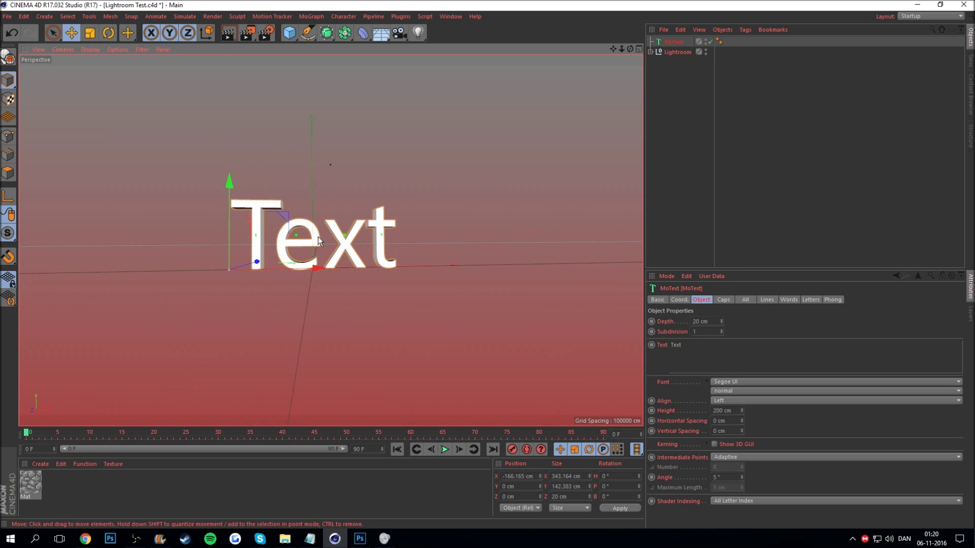
{"action": "scroll", "coordinate": [315, 240], "scroll_direction": "up", "scroll_amount": 3}
{"action": "left_click_drag", "start_coordinate": [622, 46], "coordinate": [615, 43]}
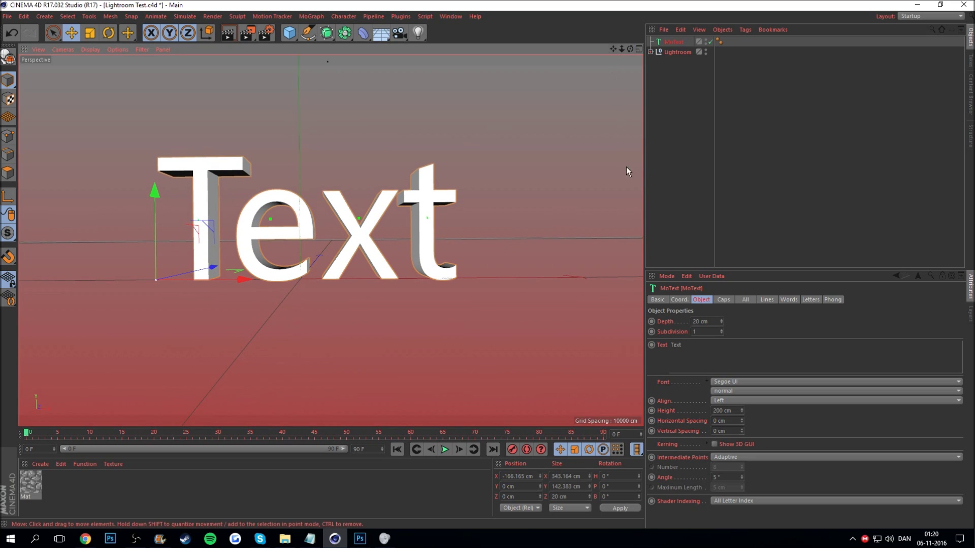
{"action": "left_click", "coordinate": [726, 381]}
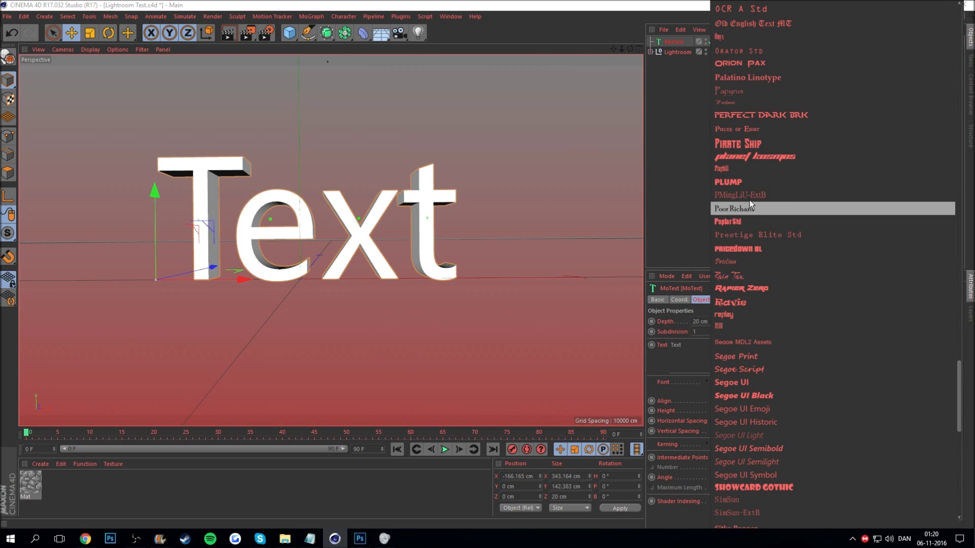
Step: Set the font to Plump and change the text to 'TUTORIAL'
{"action": "left_click", "coordinate": [743, 186]}
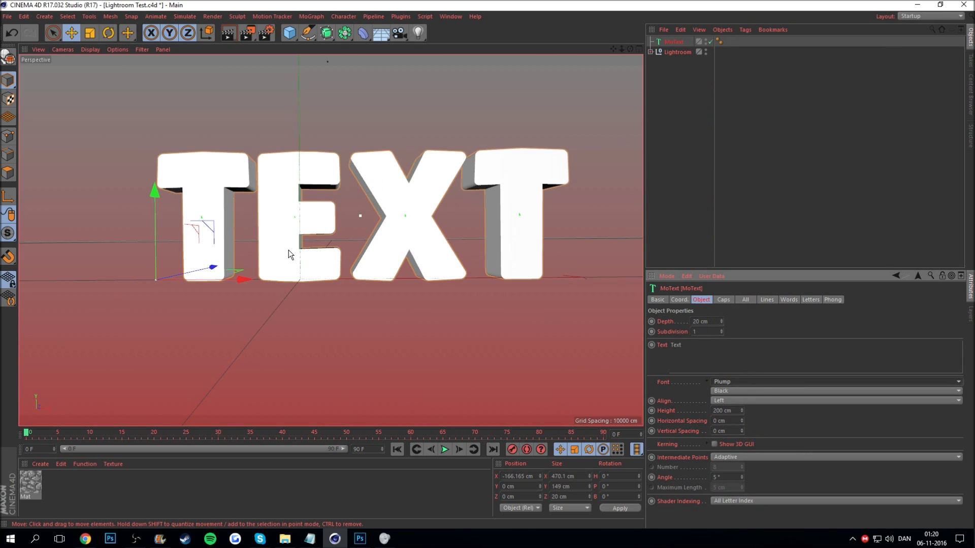
{"action": "scroll", "coordinate": [289, 250], "scroll_direction": "down", "scroll_amount": 3}
{"action": "left_click_drag", "start_coordinate": [282, 275], "coordinate": [259, 275]}
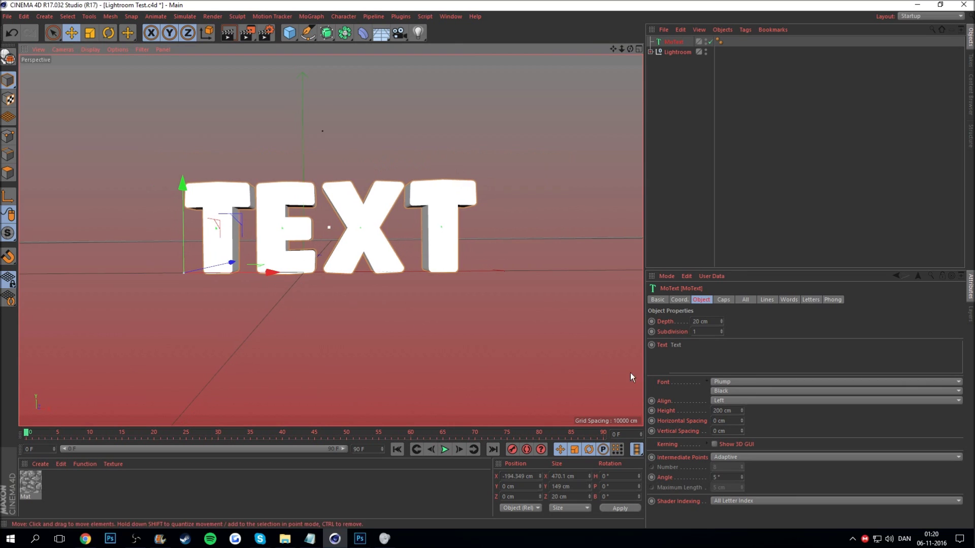
{"action": "left_click", "coordinate": [685, 346]}
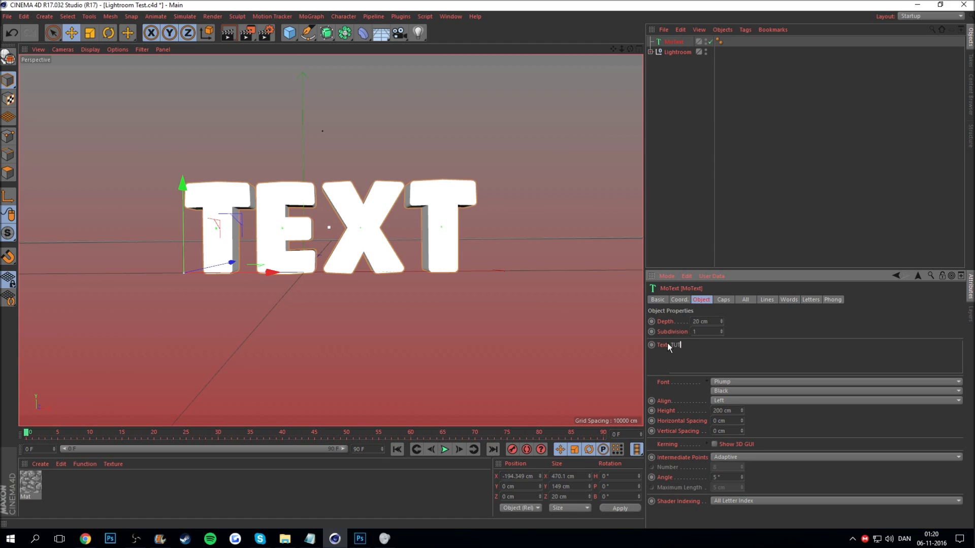
{"action": "type", "text": "TUTORIAL"}
Step: Scale the TUTORIAL text down and move it further left in the frame
{"action": "left_click", "coordinate": [91, 34]}
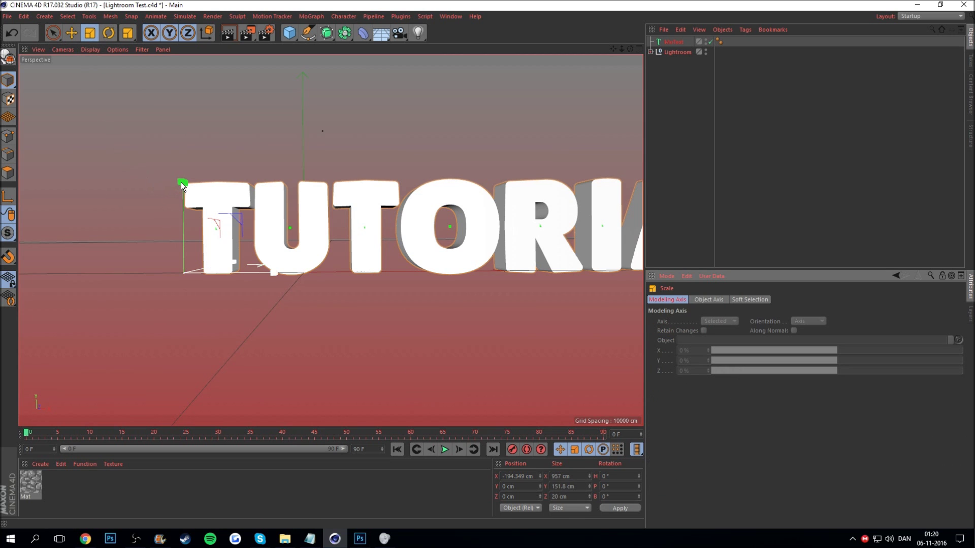
{"action": "left_click_drag", "start_coordinate": [181, 184], "coordinate": [110, 208]}
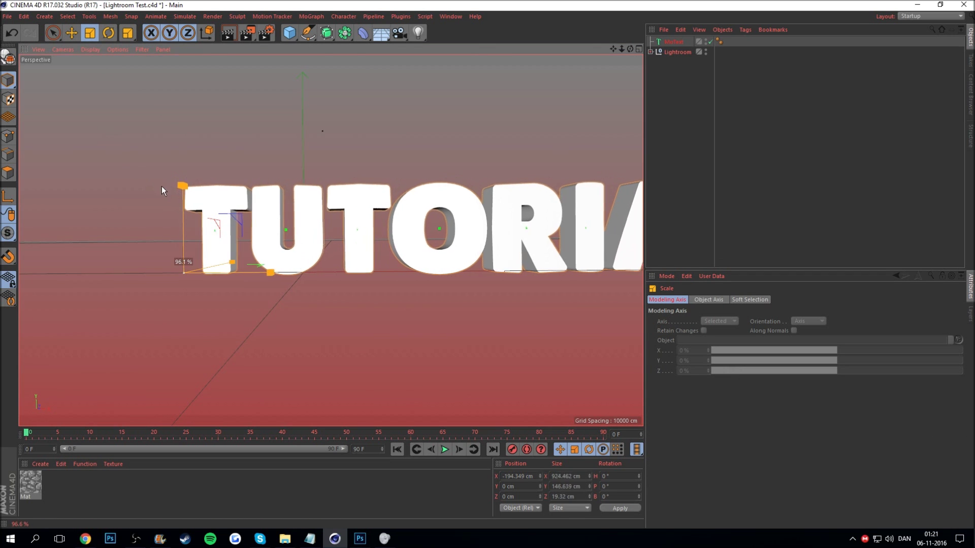
{"action": "left_click_drag", "start_coordinate": [110, 208], "coordinate": [62, 224]}
{"action": "left_click", "coordinate": [70, 35]}
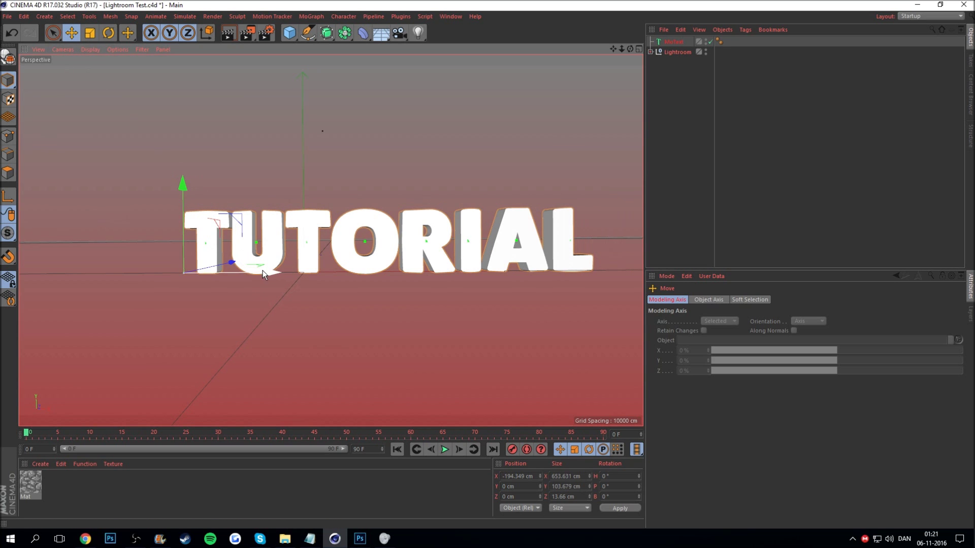
{"action": "left_click_drag", "start_coordinate": [261, 273], "coordinate": [222, 266]}
{"action": "scroll", "coordinate": [400, 245], "scroll_direction": "up", "scroll_amount": 2}
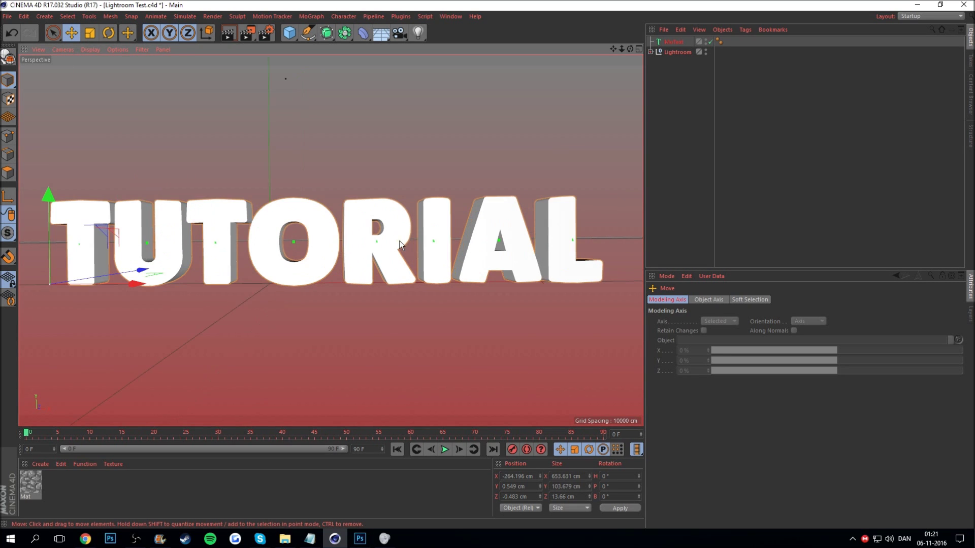
{"action": "left_click_drag", "start_coordinate": [616, 50], "coordinate": [618, 31]}
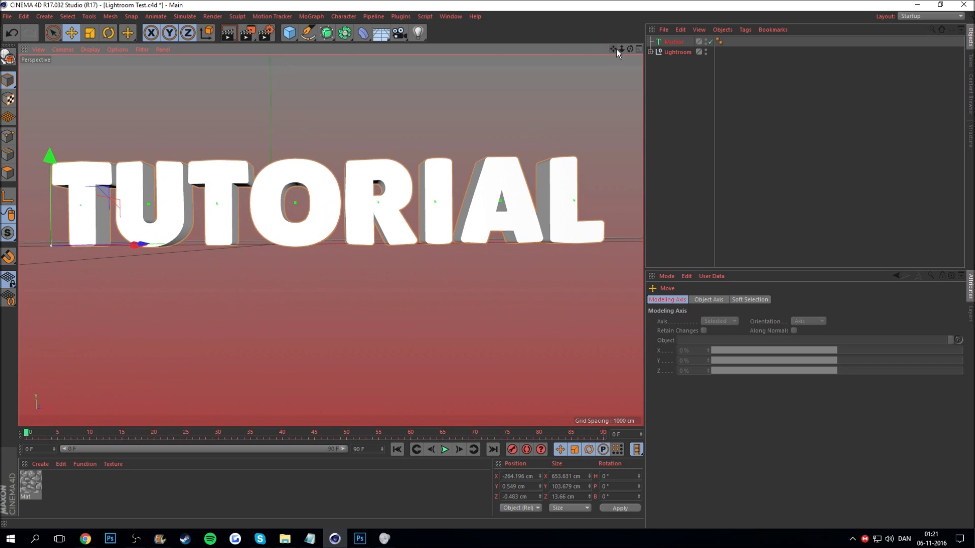
Step: Raise the text's extrusion depth to about 63 cm and copy the object
{"action": "left_click", "coordinate": [675, 41]}
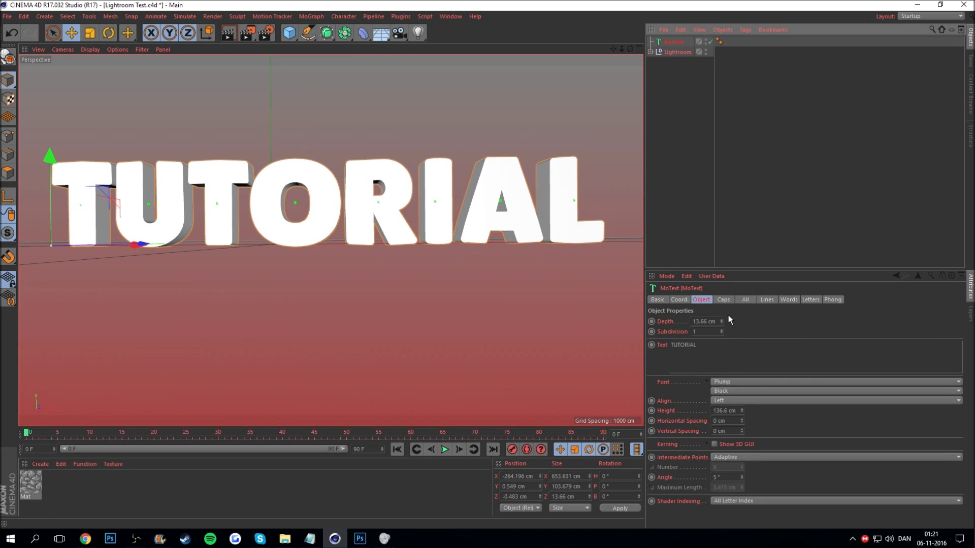
{"action": "left_click_drag", "start_coordinate": [721, 320], "coordinate": [722, 305]}
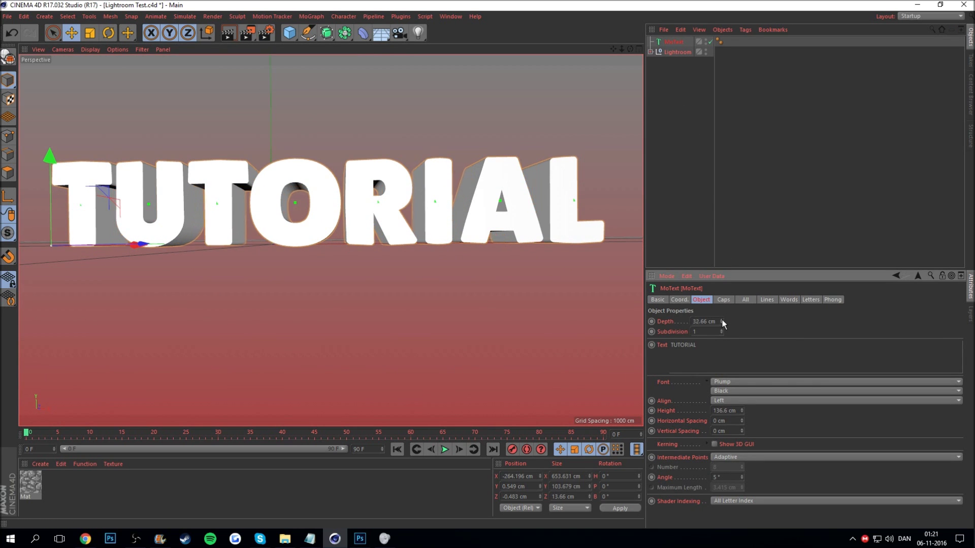
{"action": "left_click_drag", "start_coordinate": [723, 322], "coordinate": [723, 320]}
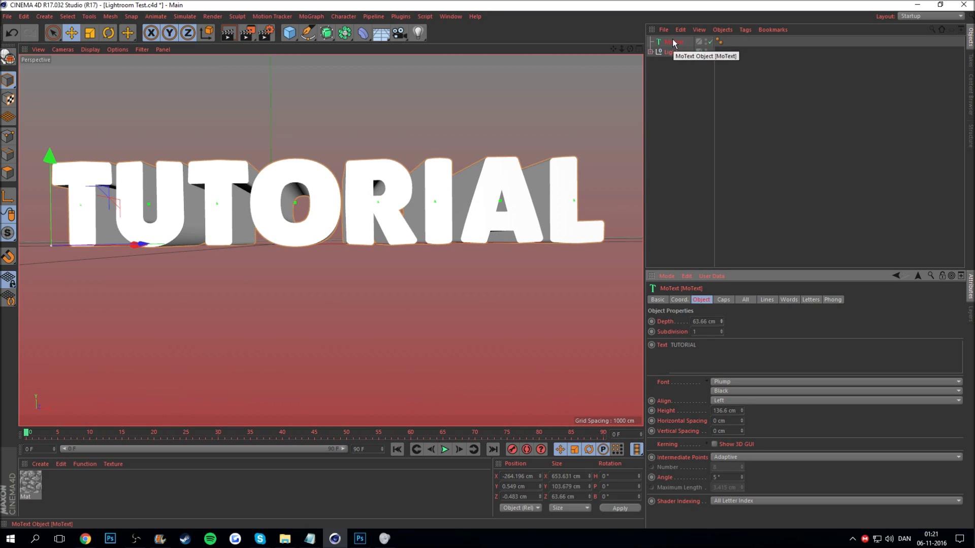
{"action": "key", "text": "ctrl+c"}
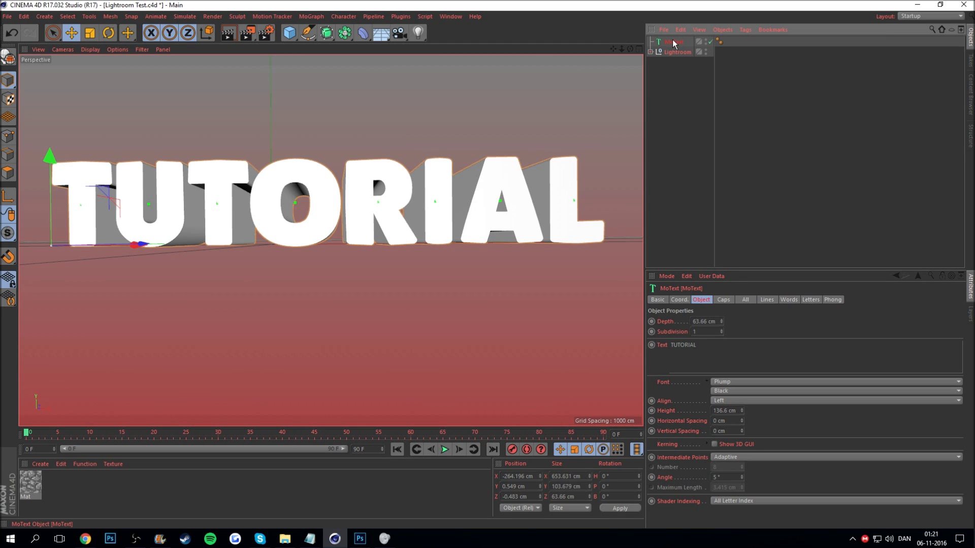
Step: Paste a duplicate of the text and give it fillet front and back caps
{"action": "key", "text": "ctrl+v"}
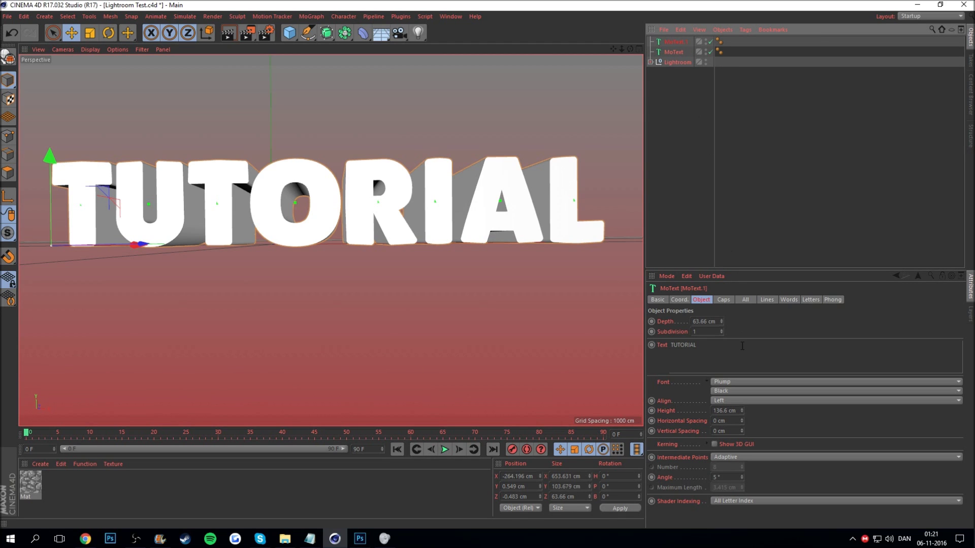
{"action": "left_click", "coordinate": [724, 300]}
{"action": "left_click", "coordinate": [737, 321]}
{"action": "left_click", "coordinate": [753, 359]}
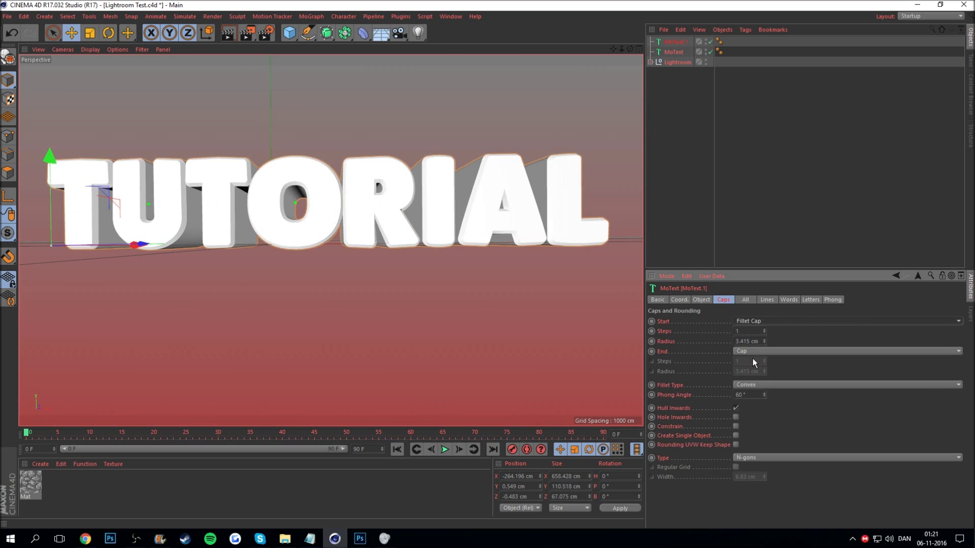
{"action": "left_click", "coordinate": [749, 350]}
{"action": "left_click", "coordinate": [755, 388]}
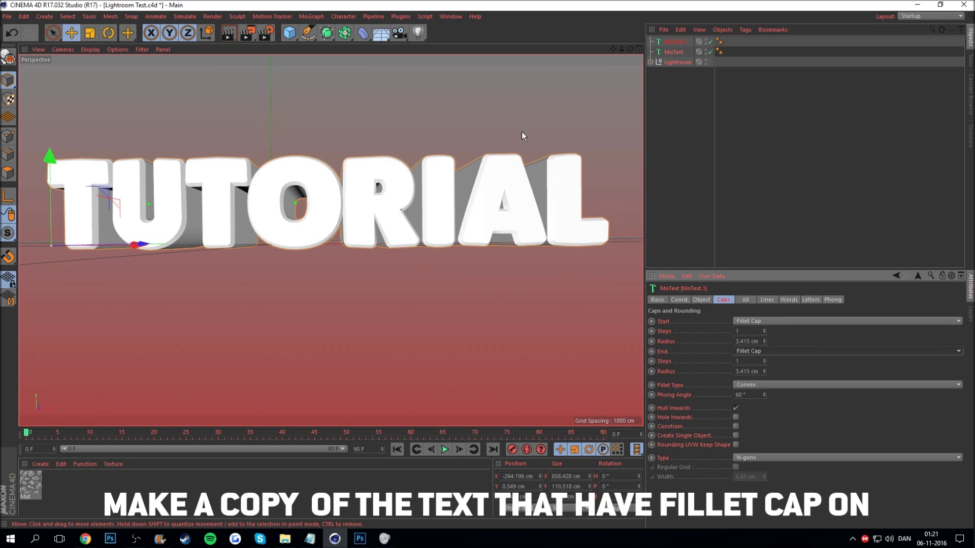
Step: Select the original unrounded text and fine-tune its sideways position
{"action": "left_click_drag", "start_coordinate": [615, 59], "coordinate": [149, 239], "text": "alt"}
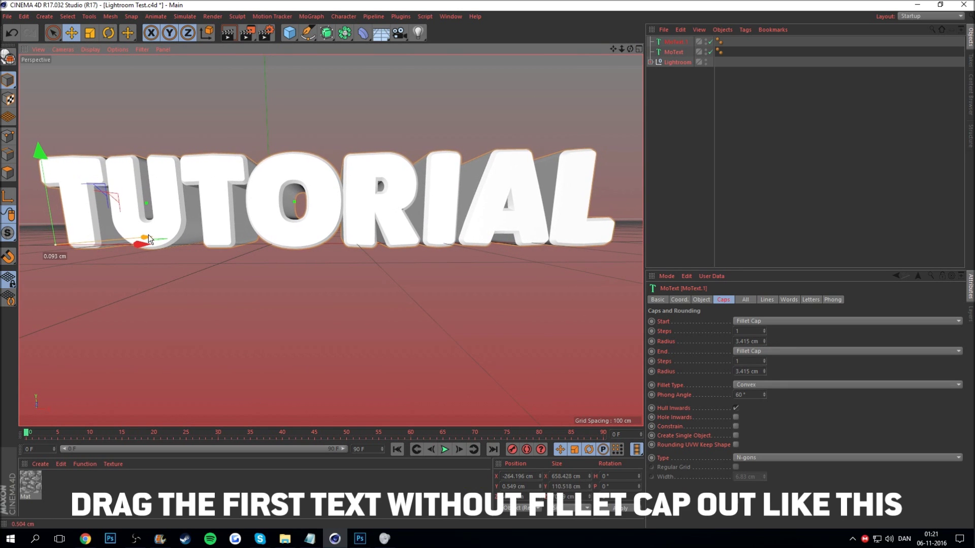
{"action": "left_click", "coordinate": [667, 52]}
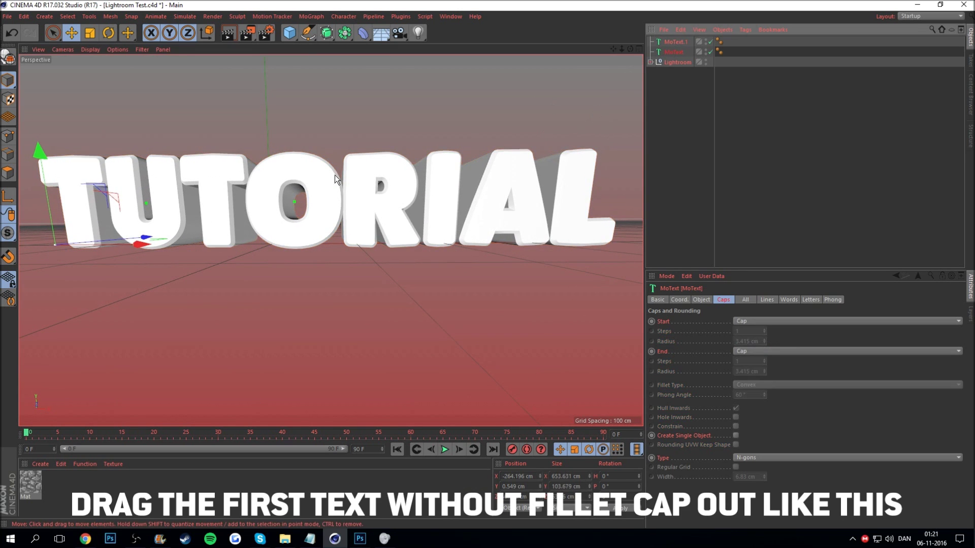
{"action": "left_click_drag", "start_coordinate": [144, 236], "coordinate": [131, 237]}
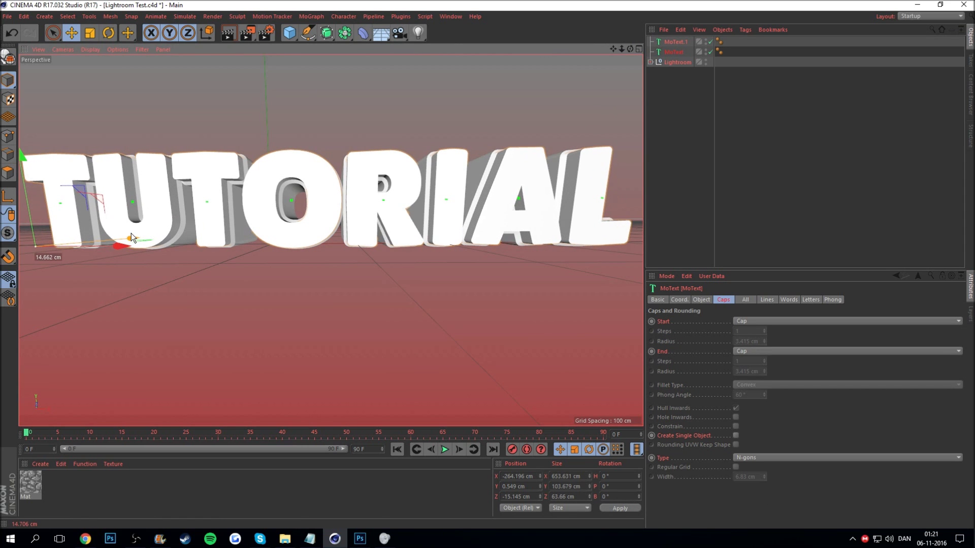
{"action": "left_click_drag", "start_coordinate": [131, 233], "coordinate": [135, 233]}
{"action": "scroll", "coordinate": [279, 124], "scroll_direction": "down", "scroll_amount": 2}
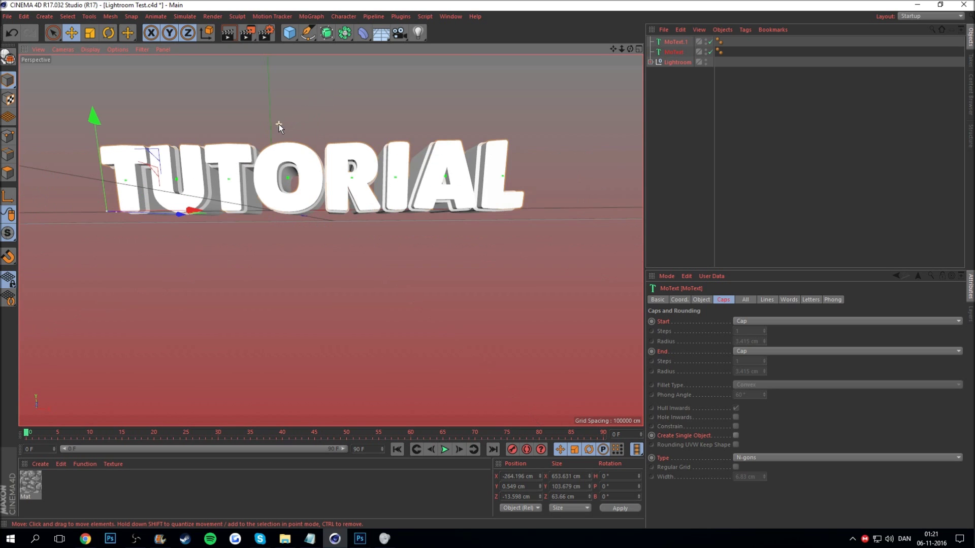
{"action": "scroll", "coordinate": [331, 240], "scroll_direction": "up", "scroll_amount": 2}
{"action": "scroll", "coordinate": [331, 240], "scroll_direction": "up", "scroll_amount": 1}
{"action": "scroll", "coordinate": [332, 240], "scroll_direction": "up", "scroll_amount": 1}
{"action": "left_click_drag", "start_coordinate": [331, 240], "coordinate": [331, 240], "text": "alt"}
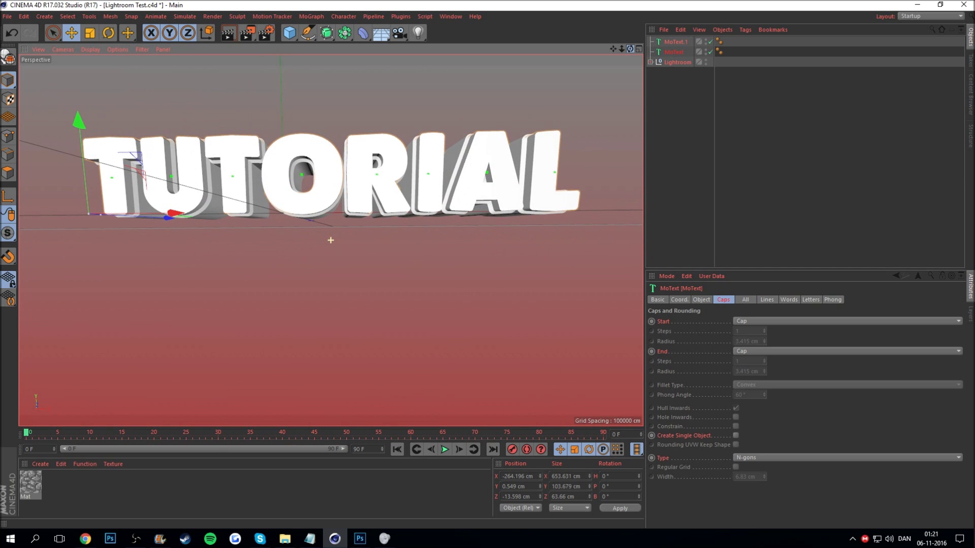
Step: Make MoText.1 and MoText editable and group them under a Null
{"action": "left_click", "coordinate": [668, 42]}
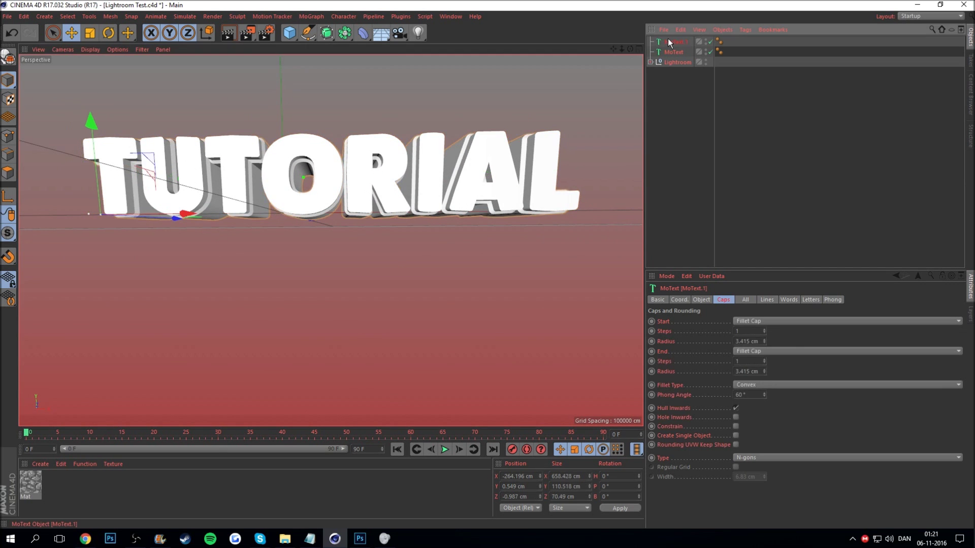
{"action": "left_click_drag", "start_coordinate": [331, 240], "coordinate": [331, 240], "text": "alt"}
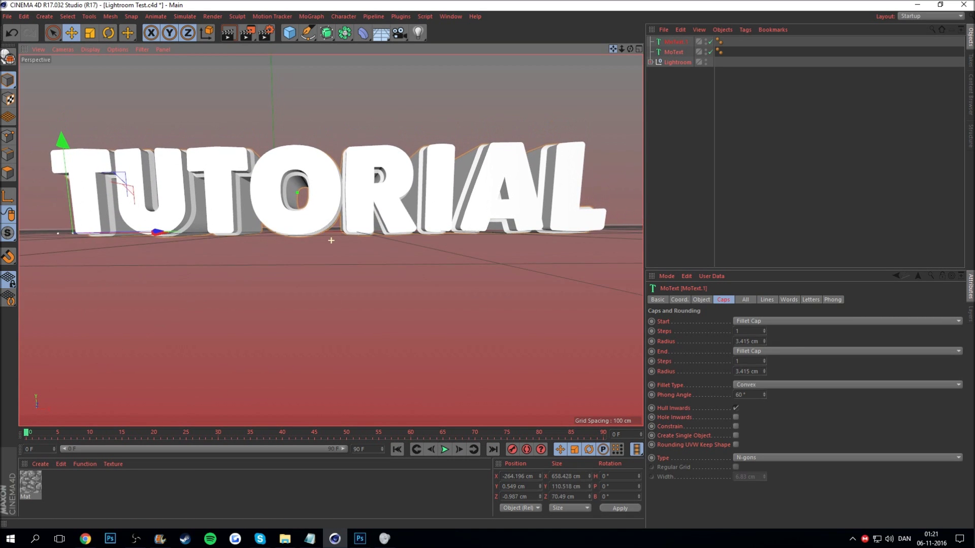
{"action": "left_click", "coordinate": [675, 52], "text": "ctrl"}
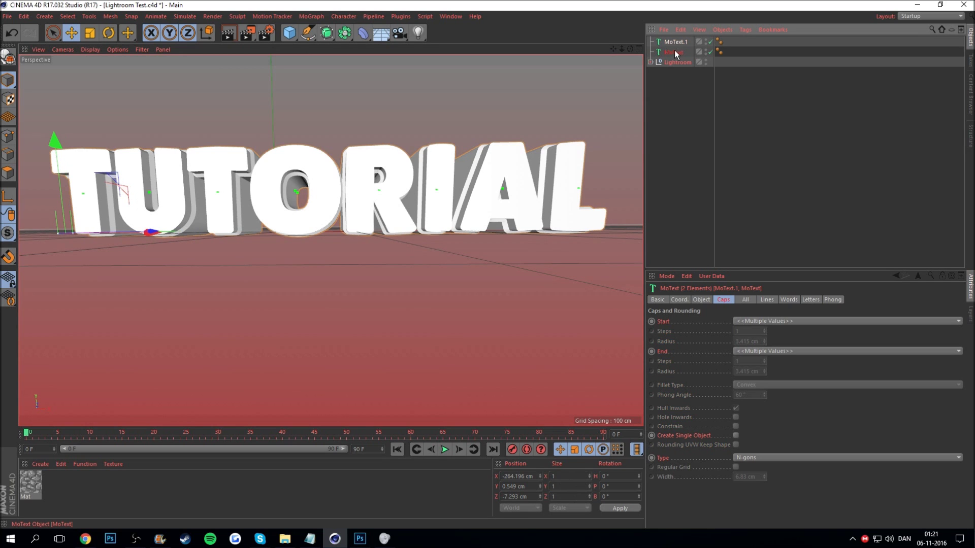
{"action": "left_click", "coordinate": [8, 59]}
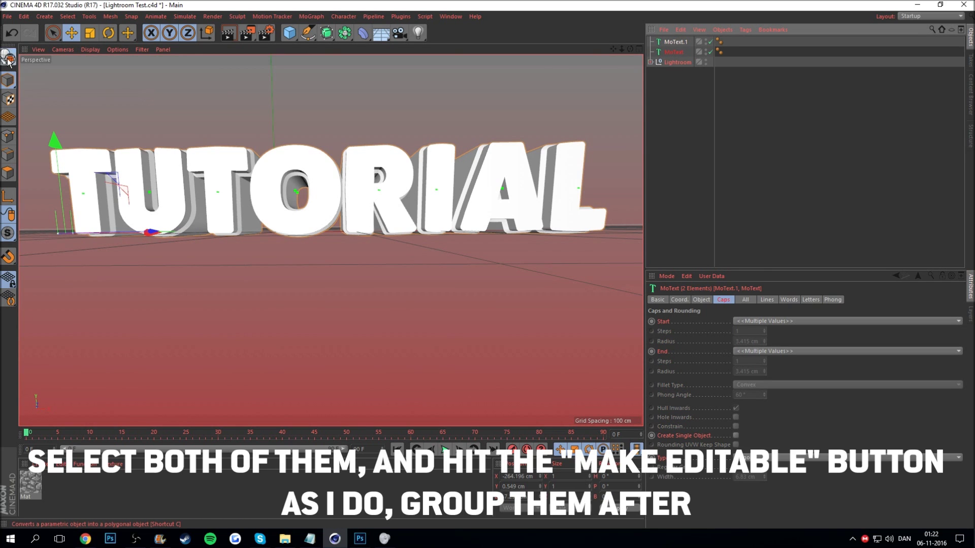
{"action": "right_click", "coordinate": [677, 52]}
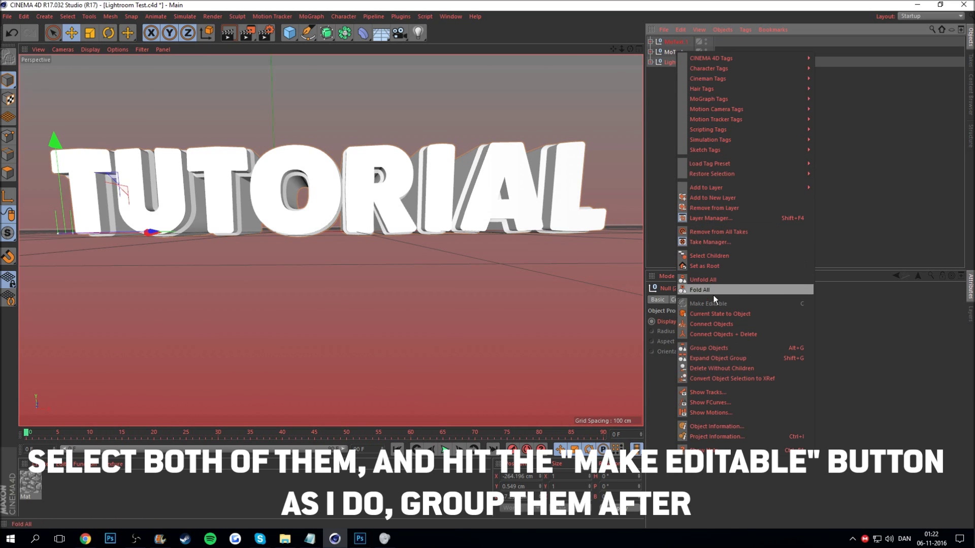
{"action": "left_click", "coordinate": [697, 347]}
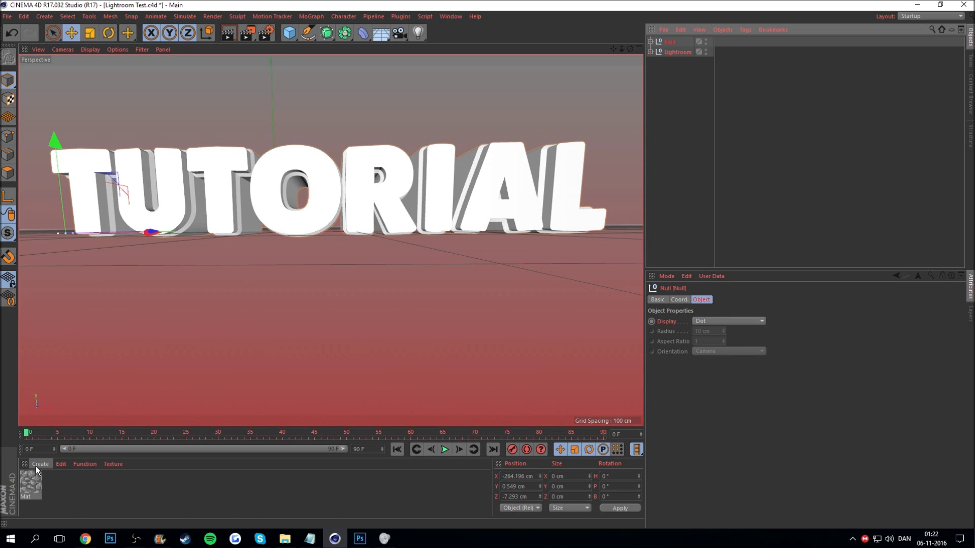
Step: Delete the old Mat material and create a new blue material
{"action": "left_click", "coordinate": [33, 479]}
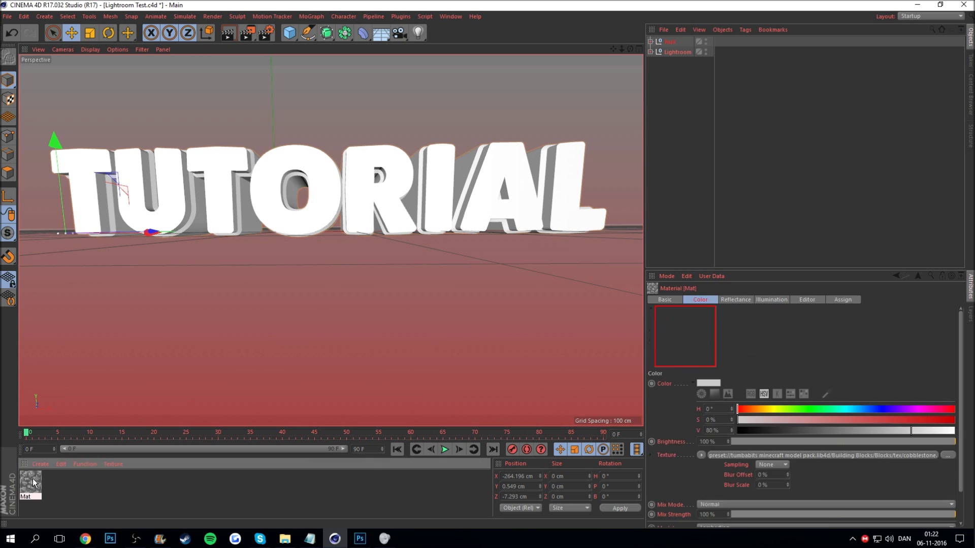
{"action": "key", "text": "Delete"}
{"action": "left_click", "coordinate": [36, 465]}
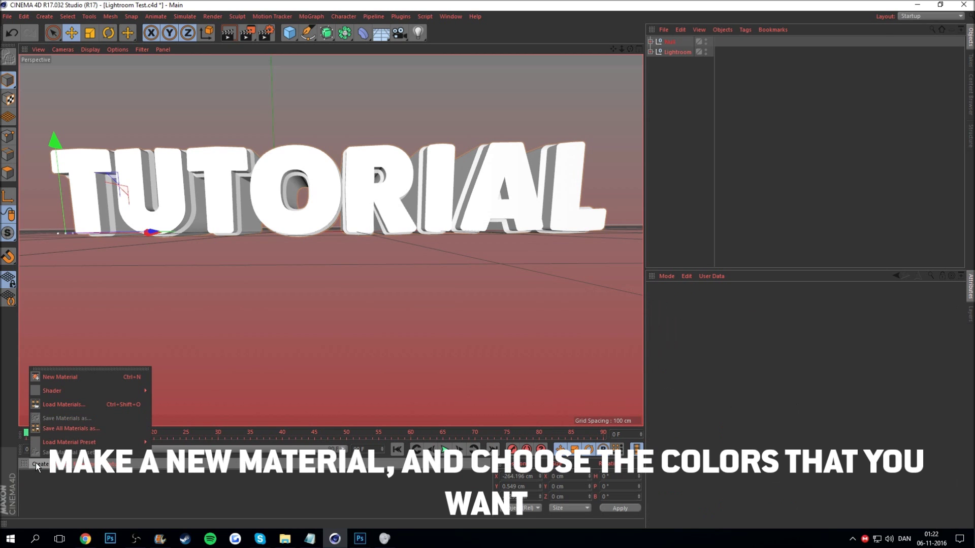
{"action": "left_click", "coordinate": [60, 377]}
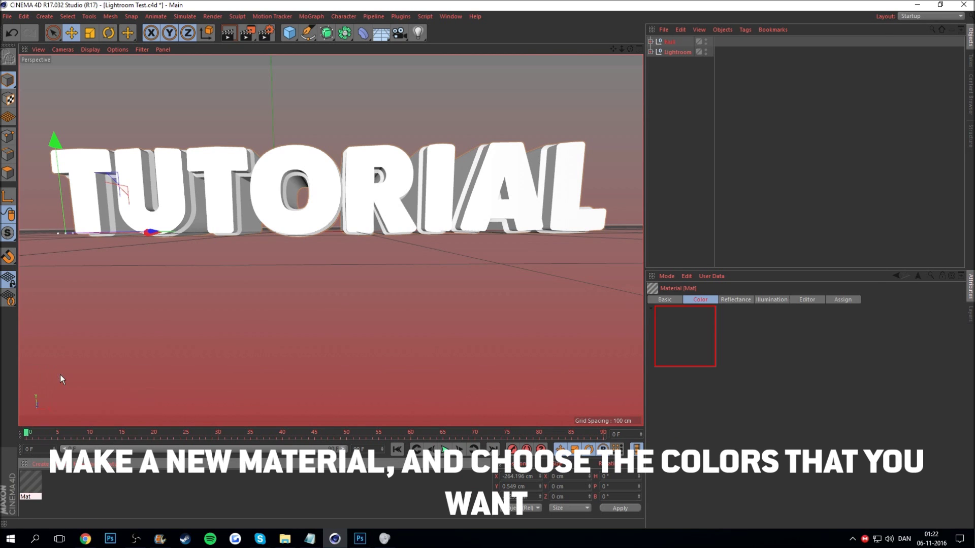
{"action": "left_click", "coordinate": [707, 384]}
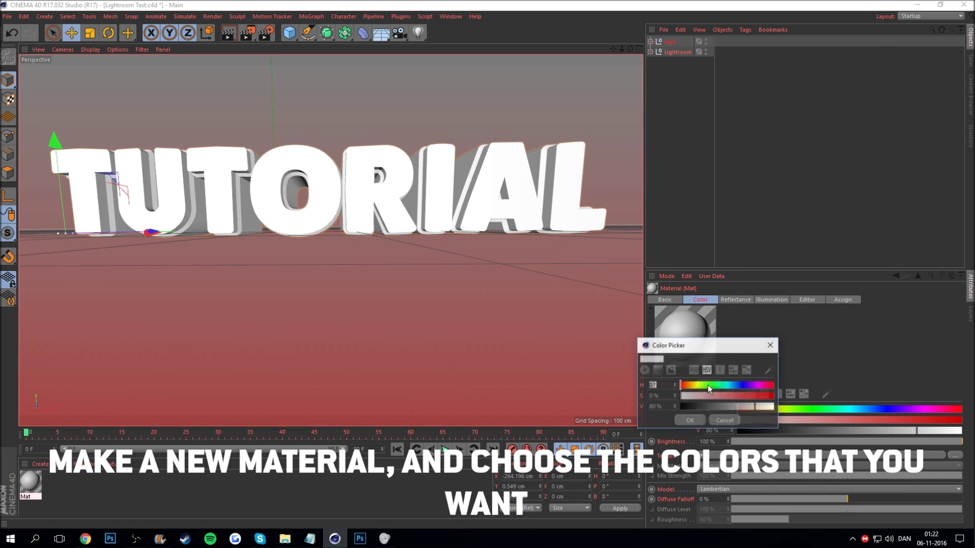
{"action": "left_click", "coordinate": [742, 384]}
{"action": "left_click", "coordinate": [757, 395]}
{"action": "left_click_drag", "start_coordinate": [767, 406], "coordinate": [770, 406]}
{"action": "left_click", "coordinate": [689, 420]}
Step: Apply the blue material to the letters, including the first T and the R
{"action": "mouse_move", "coordinate": [30, 482]}
{"action": "left_mouse_down"}
{"action": "mouse_move", "coordinate": [191, 272]}
{"action": "mouse_move", "coordinate": [243, 226]}
{"action": "left_mouse_up"}
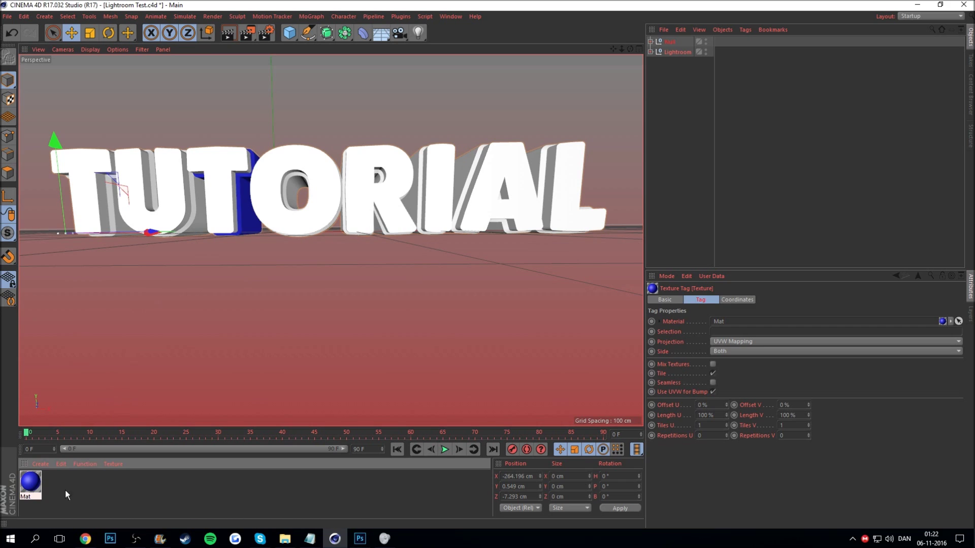
{"action": "left_click_drag", "start_coordinate": [37, 488], "coordinate": [98, 240]}
{"action": "left_click_drag", "start_coordinate": [108, 218], "coordinate": [120, 224]}
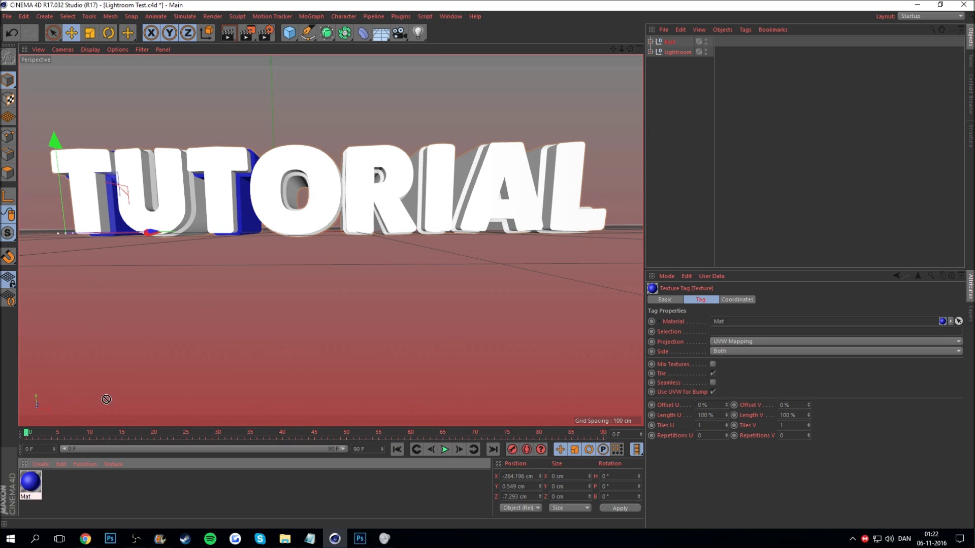
{"action": "left_click_drag", "start_coordinate": [384, 232], "coordinate": [384, 233]}
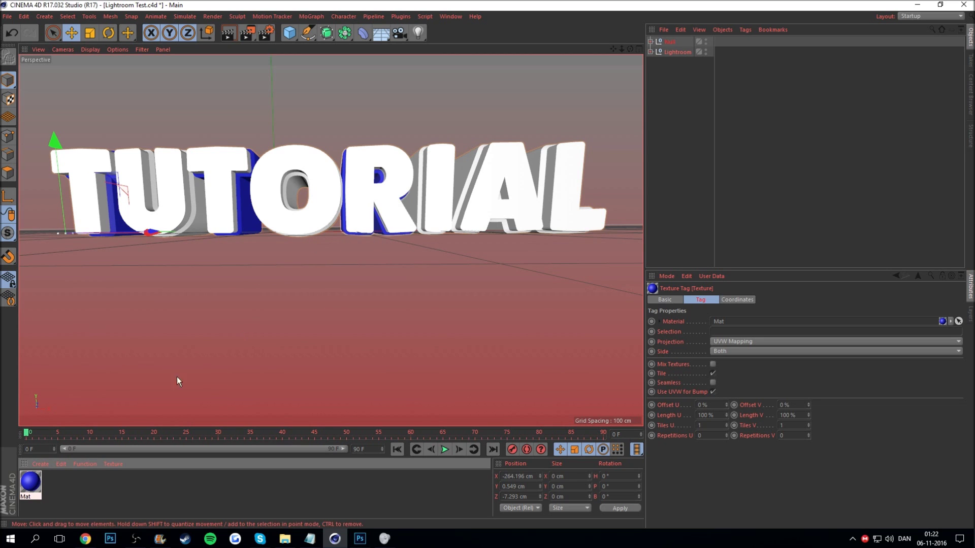
Step: Create a cyan material and apply it to the fronts of U, O, I and other letters
{"action": "double_click", "coordinate": [152, 484]}
{"action": "left_click", "coordinate": [30, 482]}
{"action": "mouse_move", "coordinate": [30, 482]}
{"action": "left_mouse_down"}
{"action": "mouse_move", "coordinate": [152, 193]}
{"action": "mouse_move", "coordinate": [294, 193]}
{"action": "left_mouse_up"}
{"action": "mouse_move", "coordinate": [31, 483]}
{"action": "left_mouse_down"}
{"action": "mouse_move", "coordinate": [437, 193]}
{"action": "mouse_move", "coordinate": [568, 193]}
{"action": "left_mouse_up"}
Step: Create a dark-blue material and apply it to the O's inner faces
{"action": "double_click", "coordinate": [152, 485]}
{"action": "left_click", "coordinate": [833, 407]}
{"action": "double_click", "coordinate": [30, 483]}
{"action": "left_click", "coordinate": [442, 81]}
{"action": "left_click_drag", "start_coordinate": [30, 483], "coordinate": [293, 189]}
{"action": "left_click", "coordinate": [436, 91]}
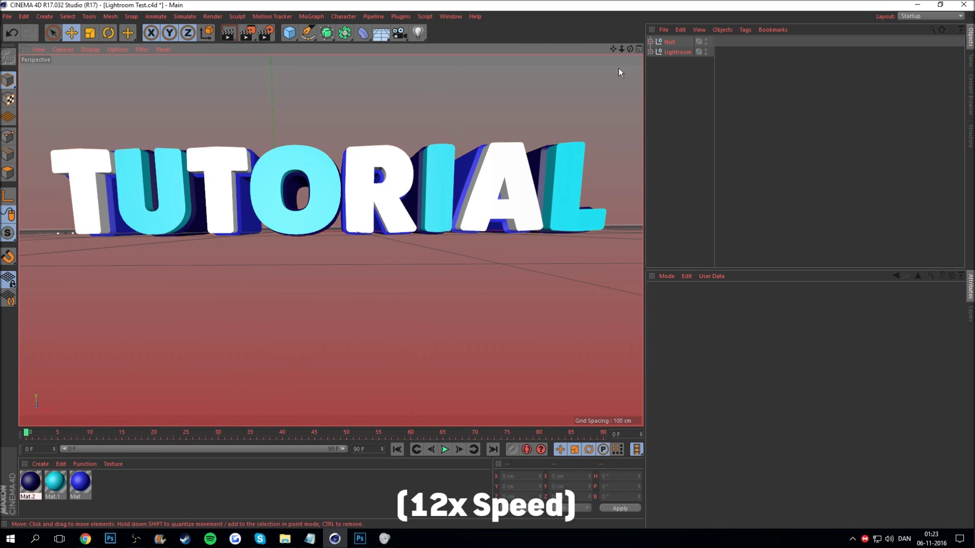
{"action": "left_click", "coordinate": [362, 37]}
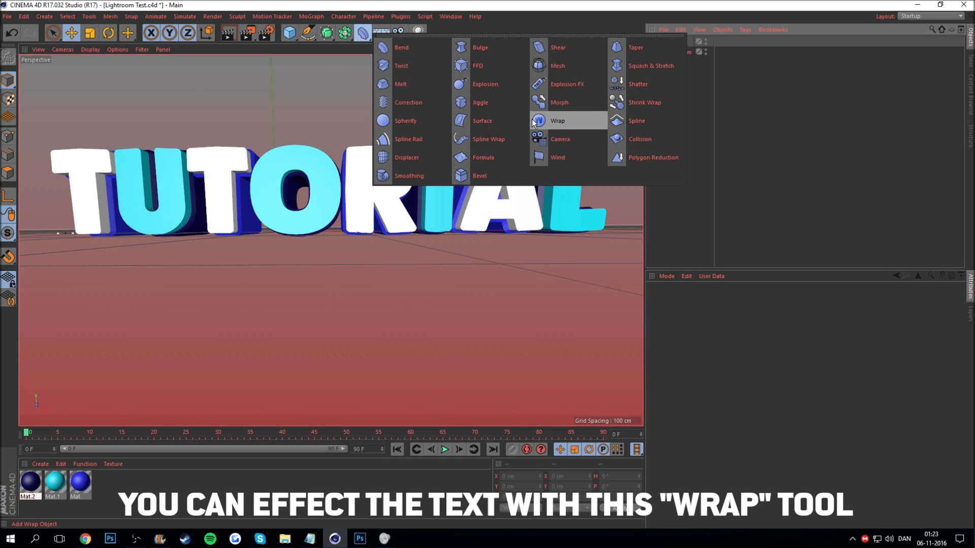
Step: Add a Wrap deformer, enlarge its cage and move it toward the camera
{"action": "left_click", "coordinate": [533, 124]}
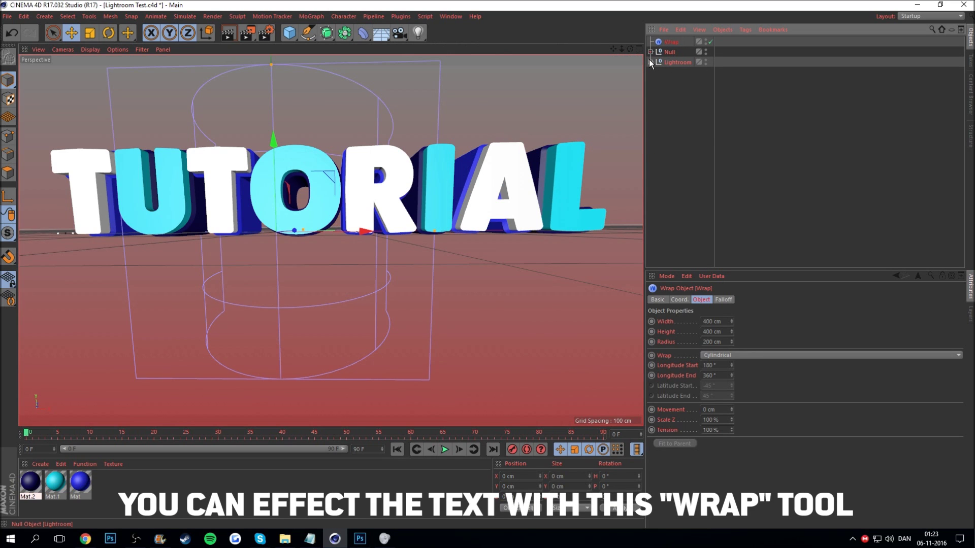
{"action": "scroll", "coordinate": [355, 264], "scroll_direction": "down", "scroll_amount": 3}
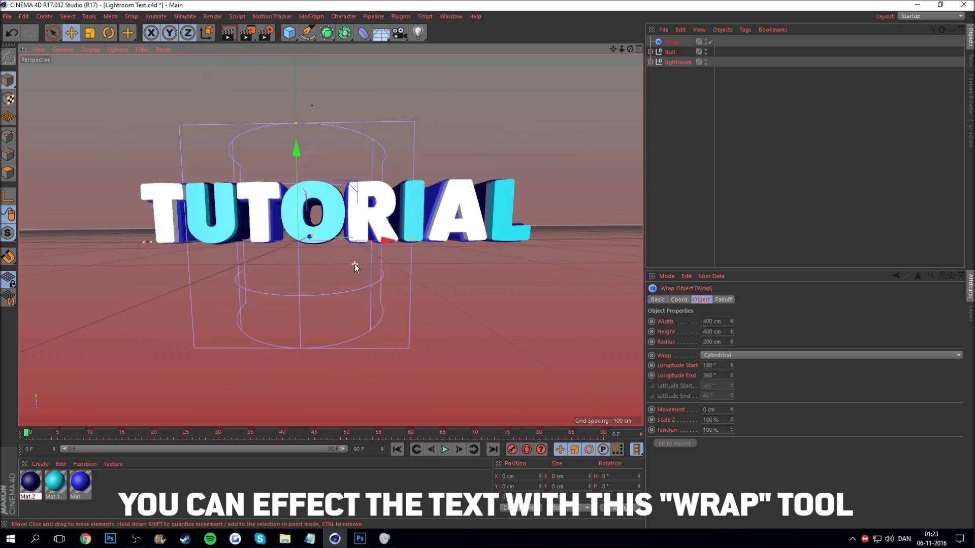
{"action": "scroll", "coordinate": [355, 264], "scroll_direction": "down", "scroll_amount": 2}
{"action": "left_click_drag", "start_coordinate": [630, 49], "coordinate": [611, 54]}
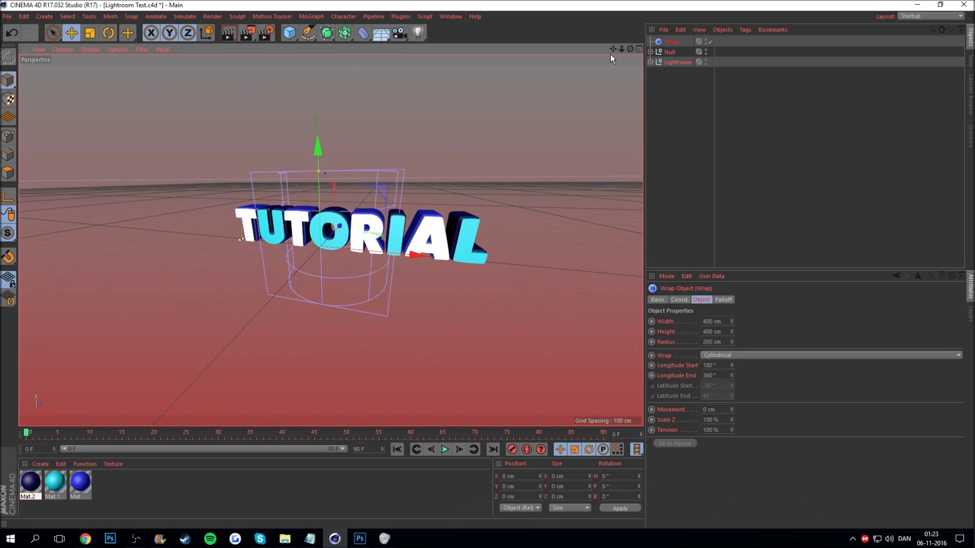
{"action": "left_click", "coordinate": [89, 33]}
{"action": "mouse_move", "coordinate": [323, 145]}
{"action": "left_mouse_down"}
{"action": "mouse_move", "coordinate": [572, 96]}
{"action": "mouse_move", "coordinate": [555, 87]}
{"action": "left_mouse_up"}
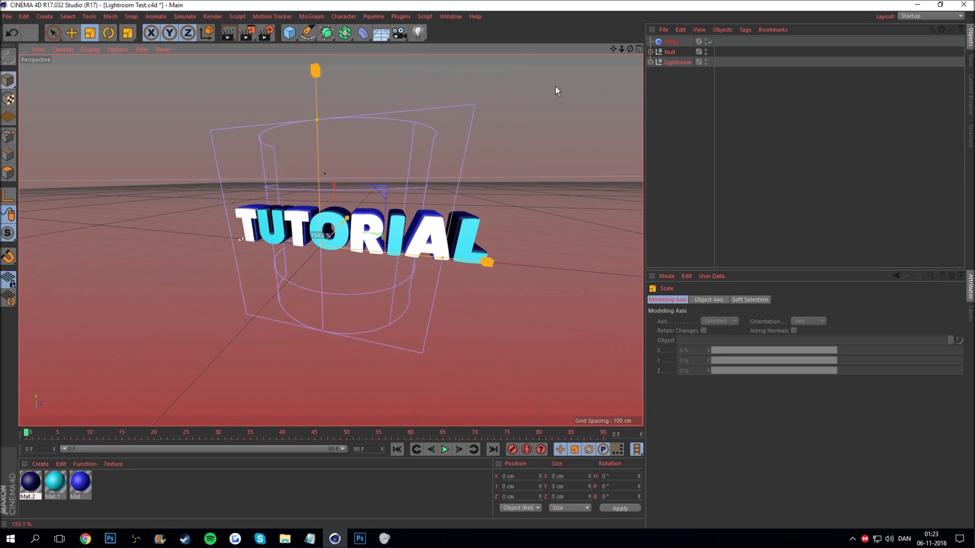
{"action": "left_click", "coordinate": [70, 33]}
{"action": "left_click_drag", "start_coordinate": [340, 224], "coordinate": [324, 241]}
Step: Reposition the Wrap cage sideways and forward, then place it inside the text's Null
{"action": "mouse_move", "coordinate": [630, 49]}
{"action": "left_mouse_down"}
{"action": "mouse_move", "coordinate": [609, 56]}
{"action": "mouse_move", "coordinate": [619, 60]}
{"action": "left_mouse_up"}
{"action": "left_click_drag", "start_coordinate": [411, 251], "coordinate": [419, 250]}
{"action": "left_click_drag", "start_coordinate": [630, 49], "coordinate": [633, 51]}
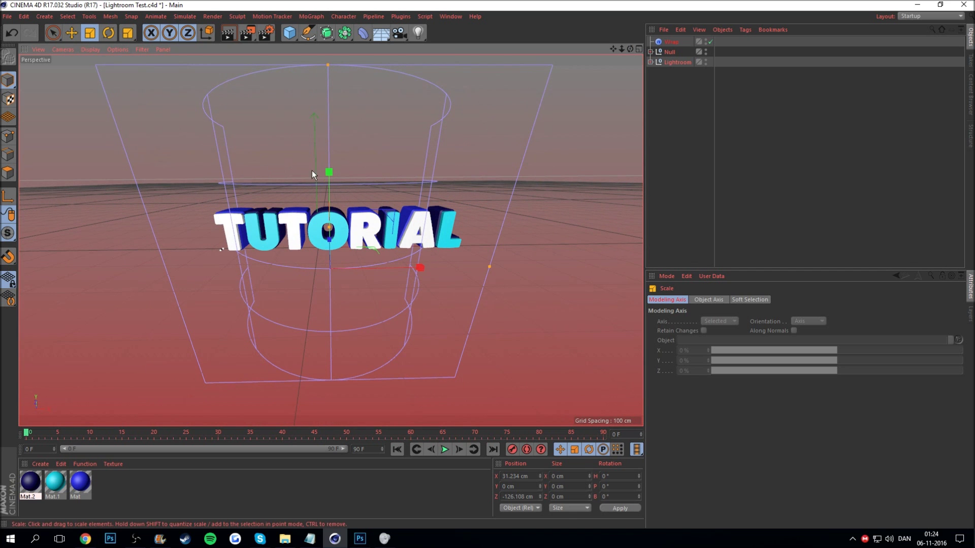
{"action": "left_click_drag", "start_coordinate": [327, 175], "coordinate": [635, 93], "text": "alt"}
{"action": "left_click_drag", "start_coordinate": [630, 49], "coordinate": [610, 60]}
{"action": "left_click", "coordinate": [71, 34]}
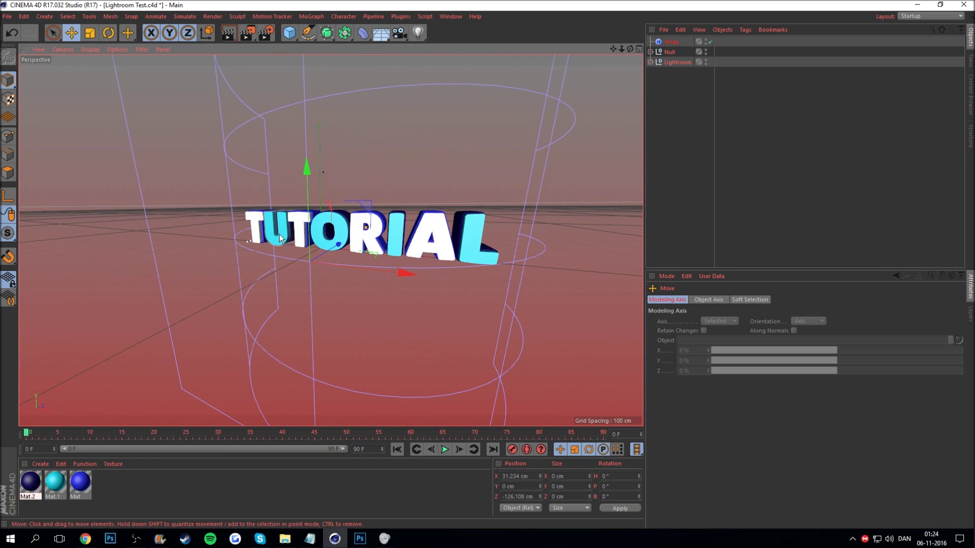
{"action": "left_click_drag", "start_coordinate": [338, 247], "coordinate": [335, 247]}
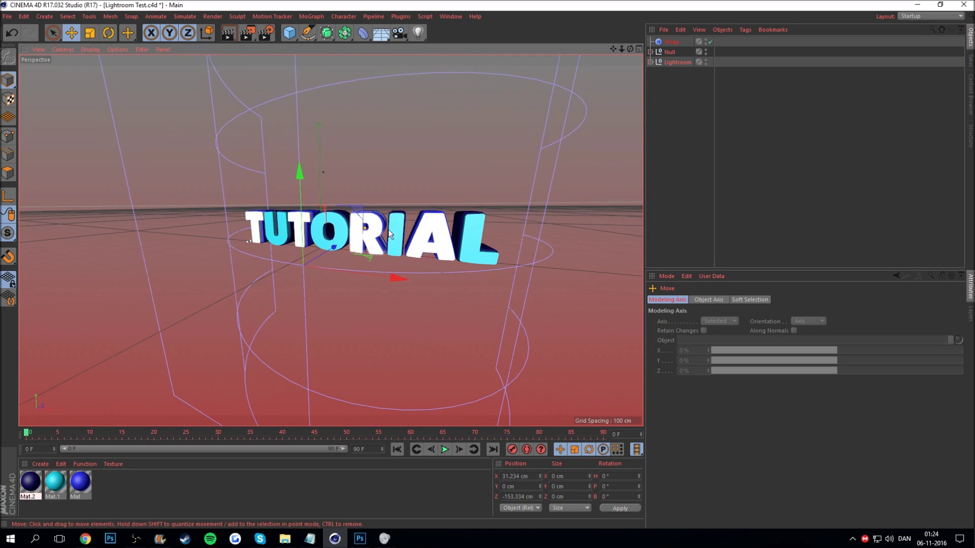
{"action": "left_click_drag", "start_coordinate": [673, 43], "coordinate": [676, 56]}
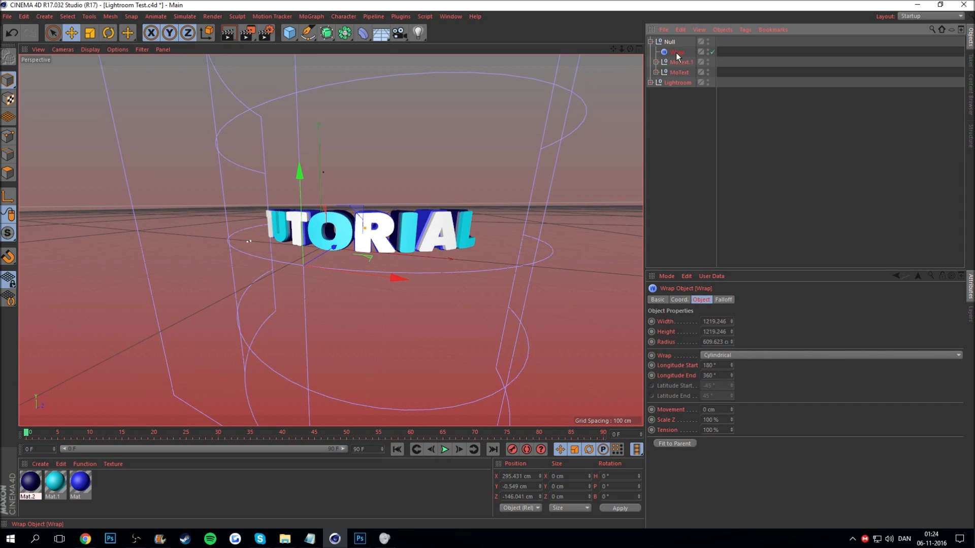
Step: Move the Wrap deformer along Z to re-curve the text
{"action": "left_click_drag", "start_coordinate": [332, 249], "coordinate": [346, 243]}
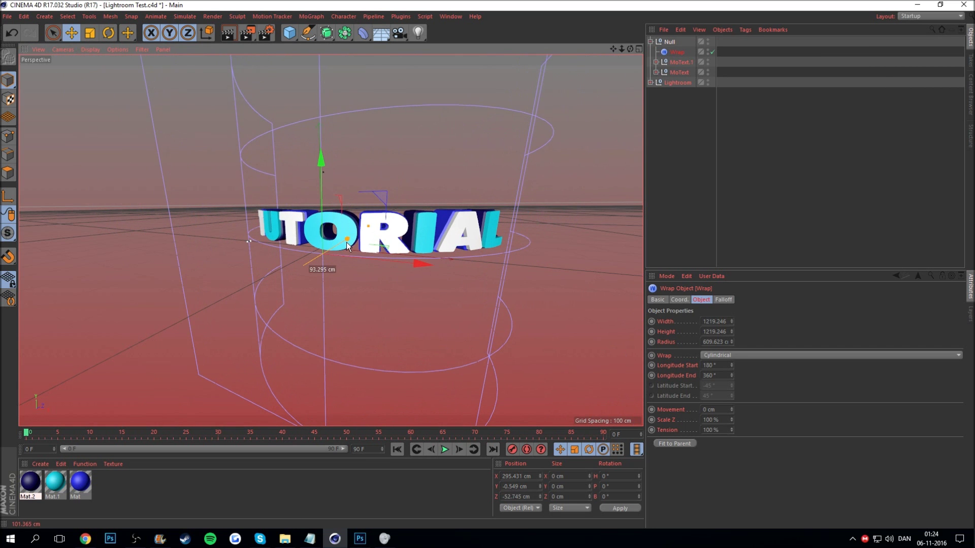
{"action": "left_click_drag", "start_coordinate": [629, 49], "coordinate": [629, 49]}
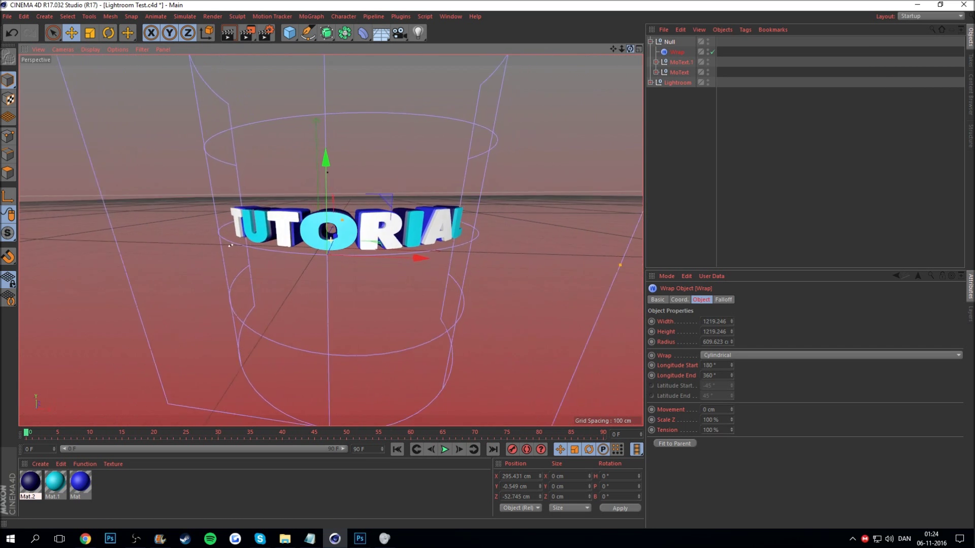
{"action": "scroll", "coordinate": [362, 237], "scroll_direction": "up", "scroll_amount": 2}
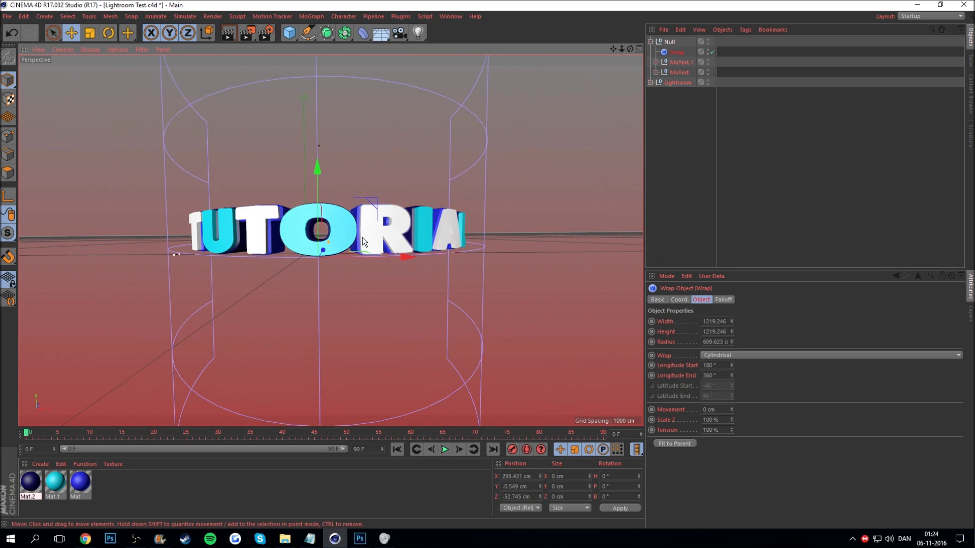
{"action": "scroll", "coordinate": [362, 236], "scroll_direction": "up", "scroll_amount": 2}
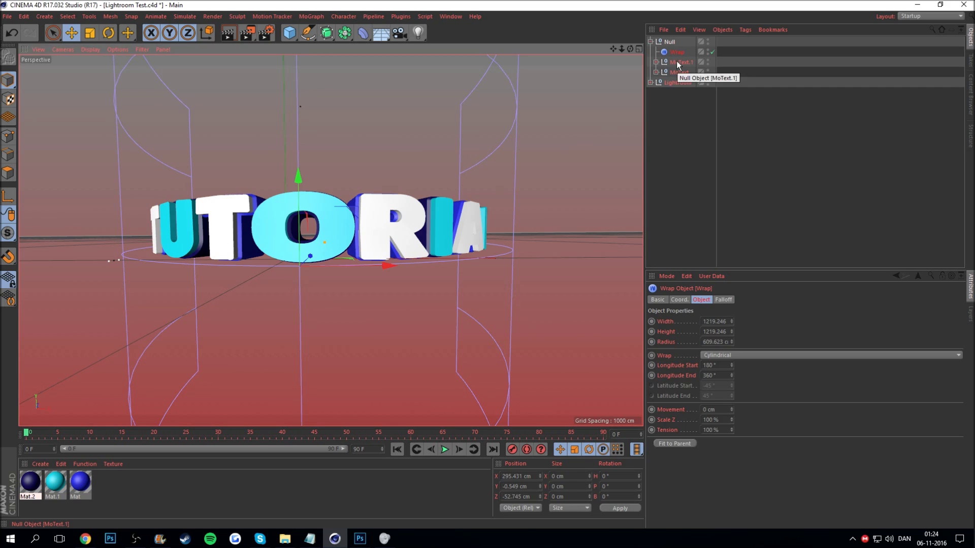
Step: Set Scale Y to 1.5 on both text objects
{"action": "left_click", "coordinate": [676, 61]}
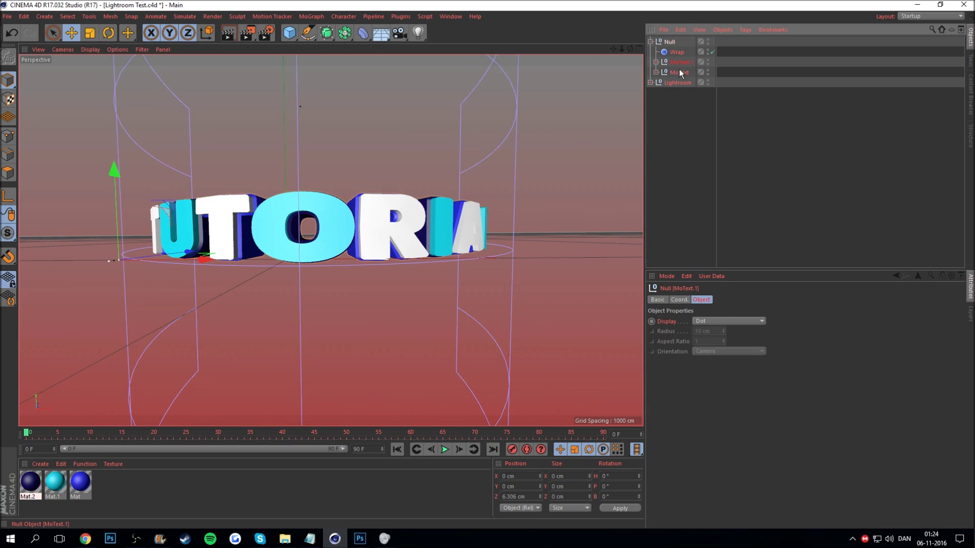
{"action": "left_click", "coordinate": [678, 299]}
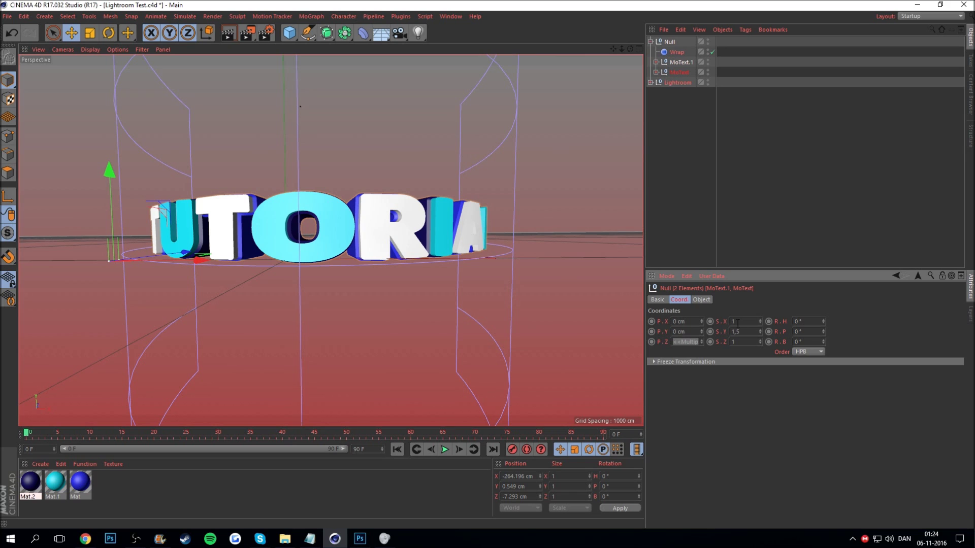
{"action": "key", "text": "Return"}
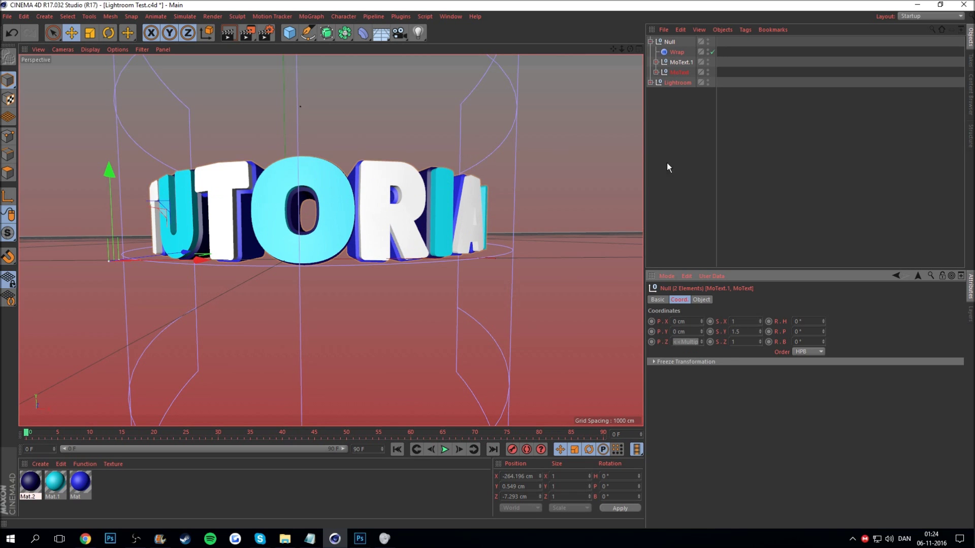
Step: Scale the Wrap deformer up to about 120% so TUTORIAL spreads wider
{"action": "left_click", "coordinate": [673, 51]}
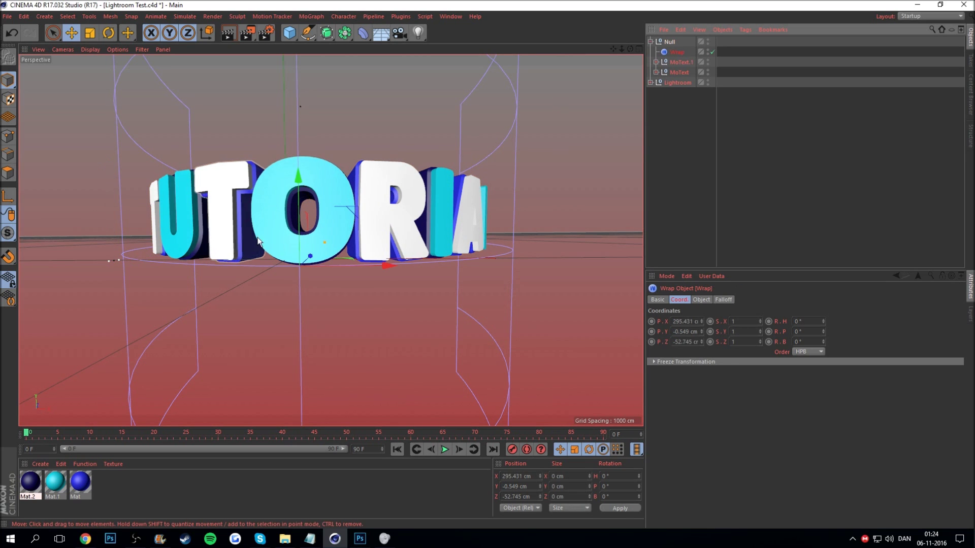
{"action": "left_click", "coordinate": [89, 33]}
{"action": "left_click_drag", "start_coordinate": [294, 175], "coordinate": [599, 157]}
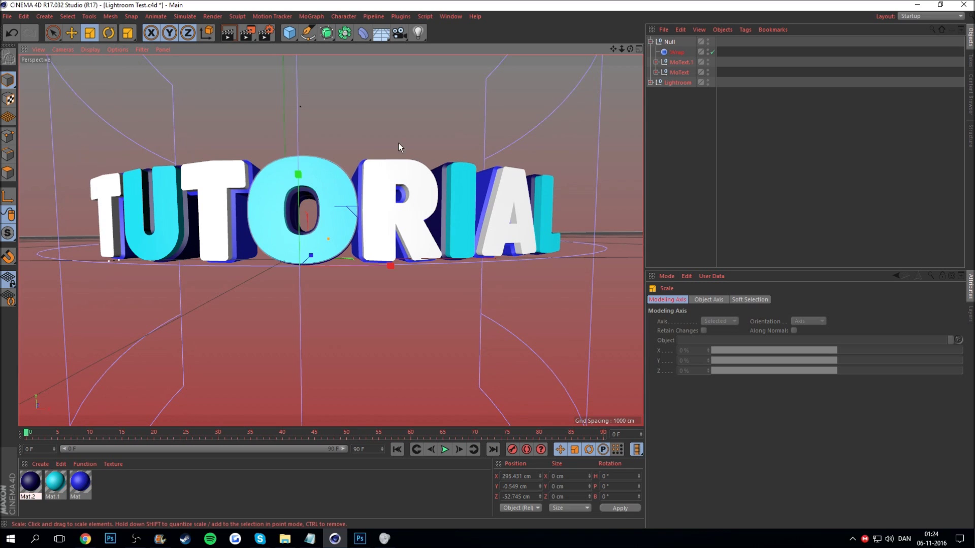
{"action": "left_click", "coordinate": [651, 41]}
Step: Tilt the text's Null about 13.6° on P and move it down and forward
{"action": "left_click", "coordinate": [666, 96]}
{"action": "left_click", "coordinate": [669, 43]}
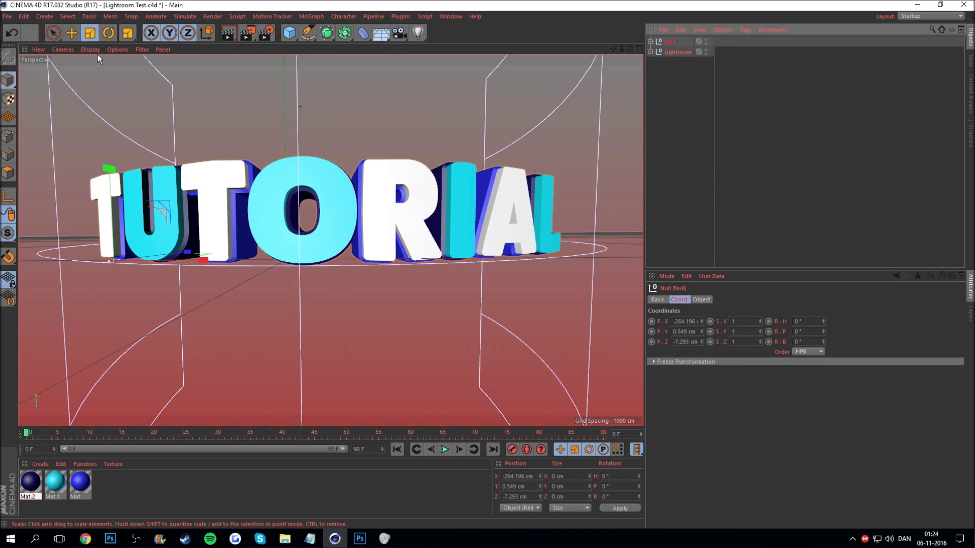
{"action": "left_click", "coordinate": [108, 33]}
{"action": "left_click_drag", "start_coordinate": [39, 228], "coordinate": [57, 216]}
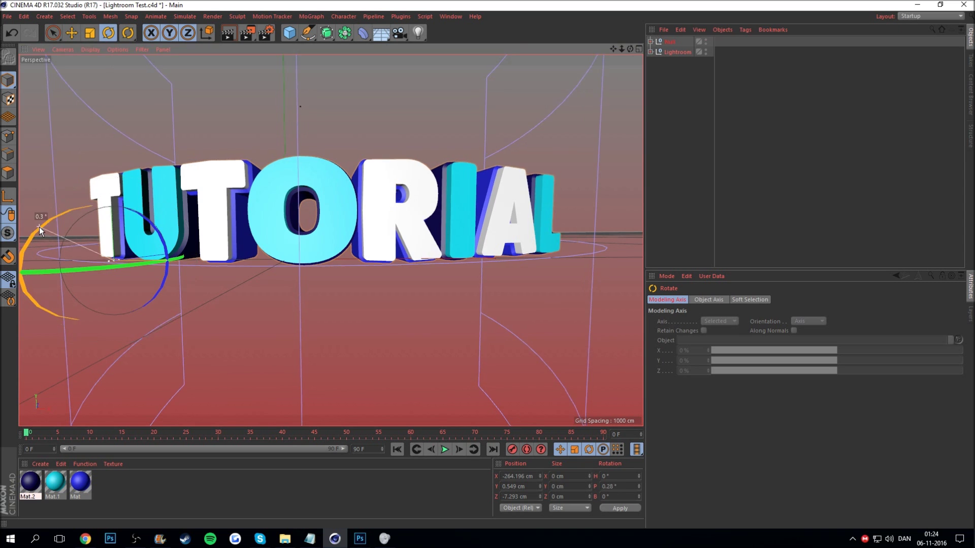
{"action": "left_click", "coordinate": [71, 32]}
{"action": "left_click_drag", "start_coordinate": [182, 269], "coordinate": [148, 264]}
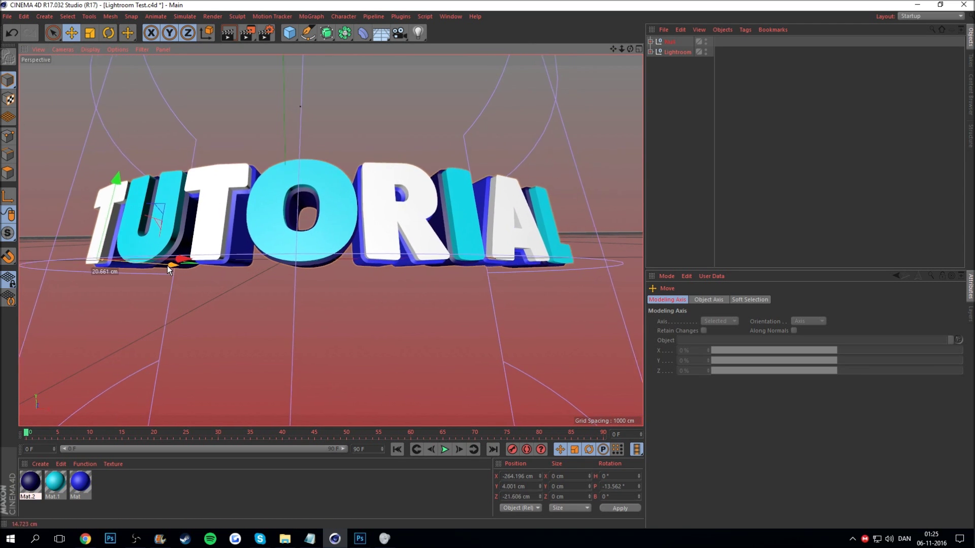
{"action": "left_click_drag", "start_coordinate": [194, 216], "coordinate": [192, 269]}
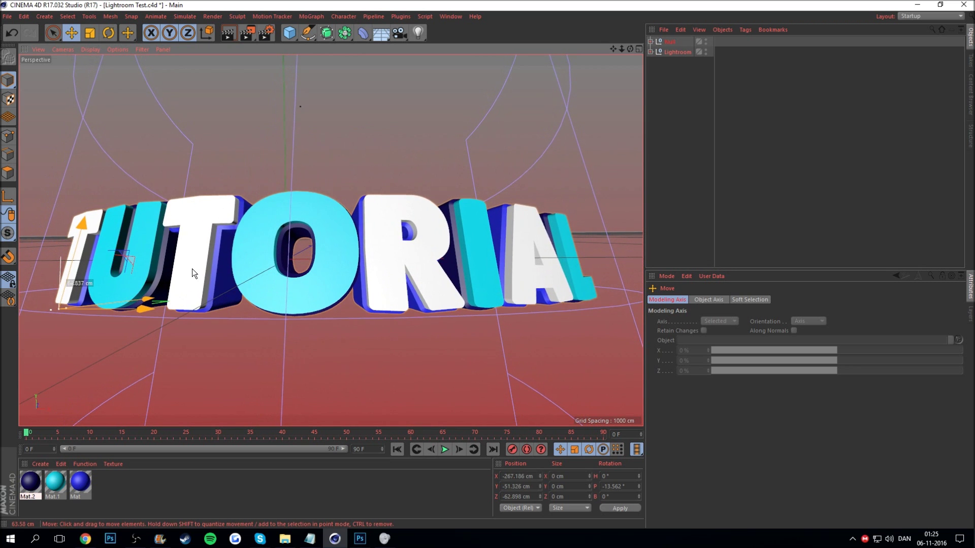
Step: Select both layers of the outer T and L letters and offset them along Z
{"action": "left_click", "coordinate": [302, 132]}
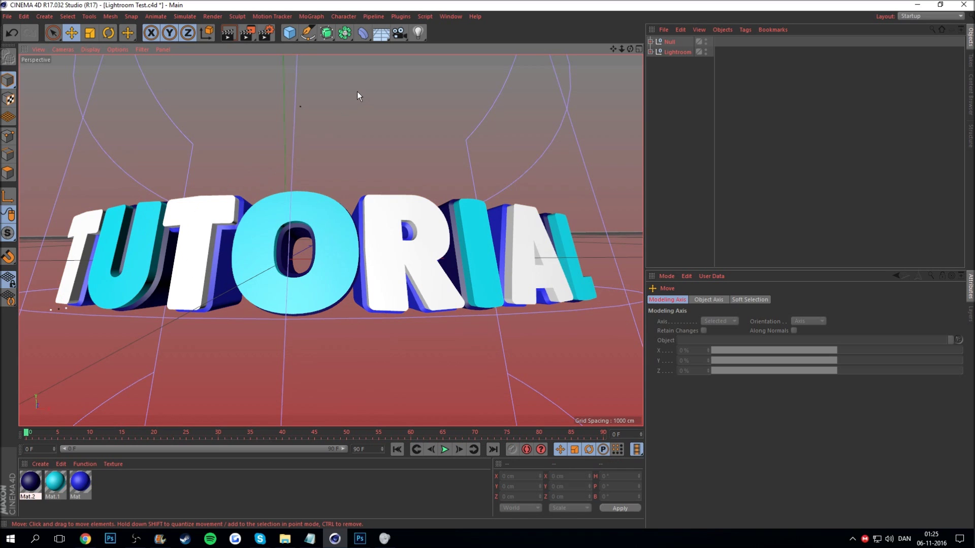
{"action": "left_click", "coordinate": [92, 228]}
{"action": "left_click", "coordinate": [87, 299], "text": "shift"}
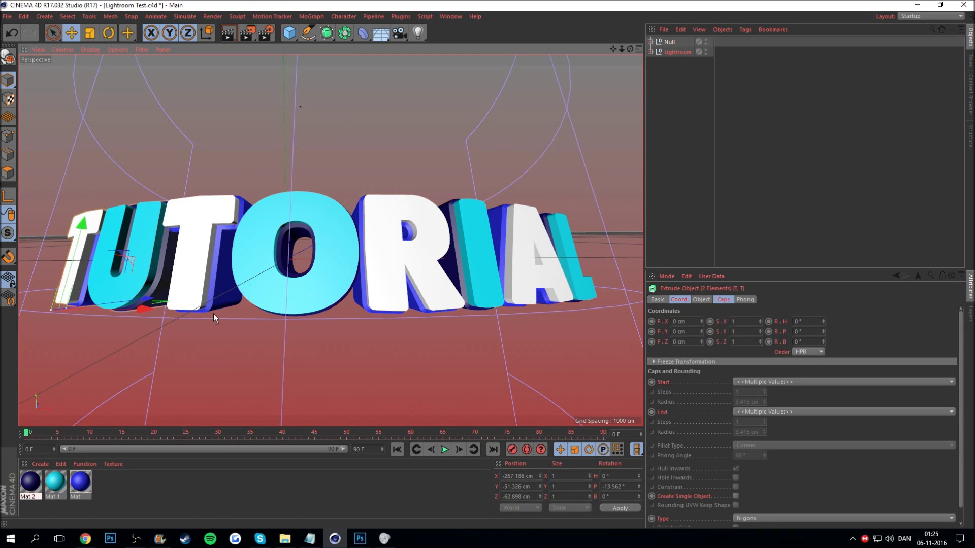
{"action": "left_click", "coordinate": [553, 223], "text": "shift"}
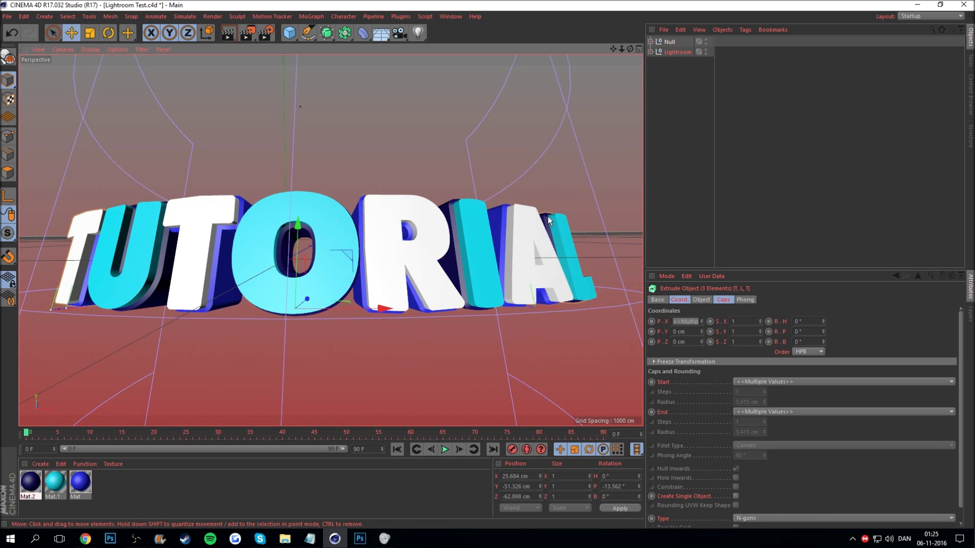
{"action": "left_click", "coordinate": [559, 223], "text": "shift"}
{"action": "mouse_move", "coordinate": [306, 300]}
{"action": "left_mouse_down"}
{"action": "mouse_move", "coordinate": [304, 310]}
{"action": "mouse_move", "coordinate": [332, 240]}
{"action": "left_mouse_up"}
{"action": "left_click_drag", "start_coordinate": [301, 295], "coordinate": [303, 299]}
{"action": "left_click", "coordinate": [391, 111]}
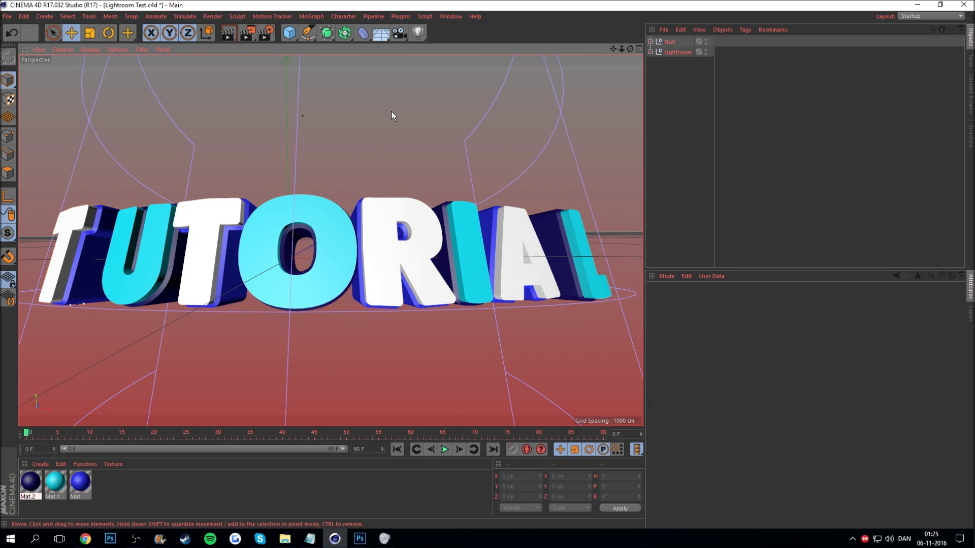
Step: Offset the O letter, then the second T and R letters, along Z
{"action": "left_click", "coordinate": [321, 224]}
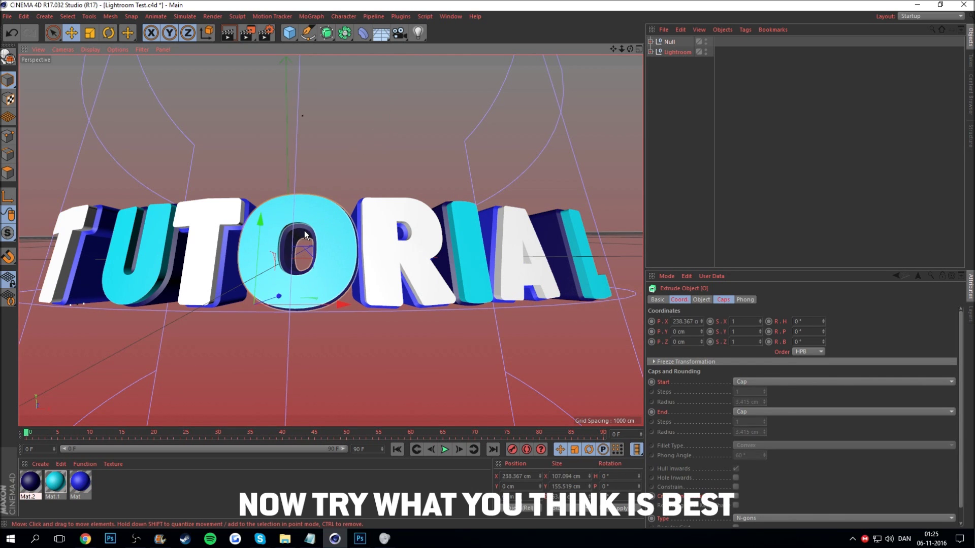
{"action": "mouse_move", "coordinate": [280, 296]}
{"action": "left_mouse_down"}
{"action": "mouse_move", "coordinate": [289, 305]}
{"action": "mouse_move", "coordinate": [252, 277]}
{"action": "left_mouse_up"}
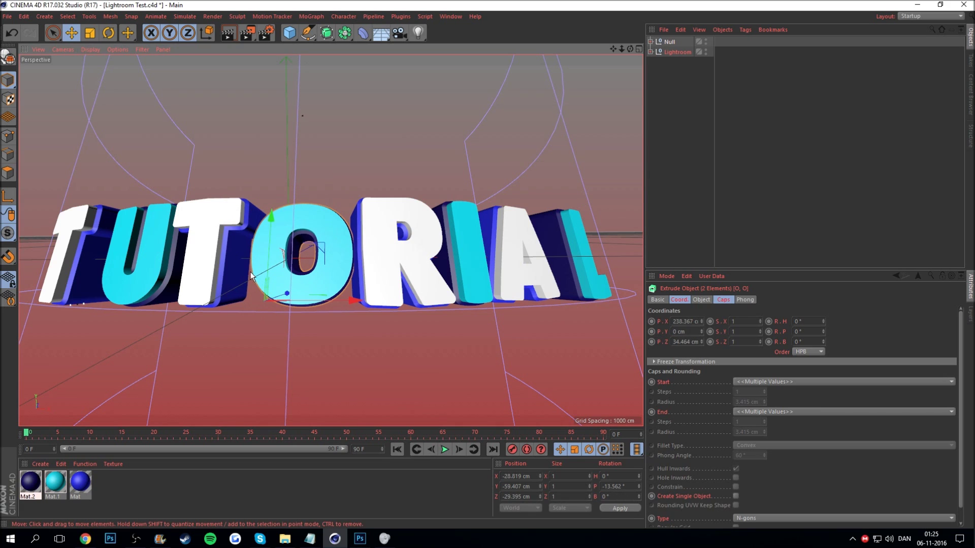
{"action": "left_click", "coordinate": [236, 264]}
{"action": "left_click", "coordinate": [204, 215], "text": "shift"}
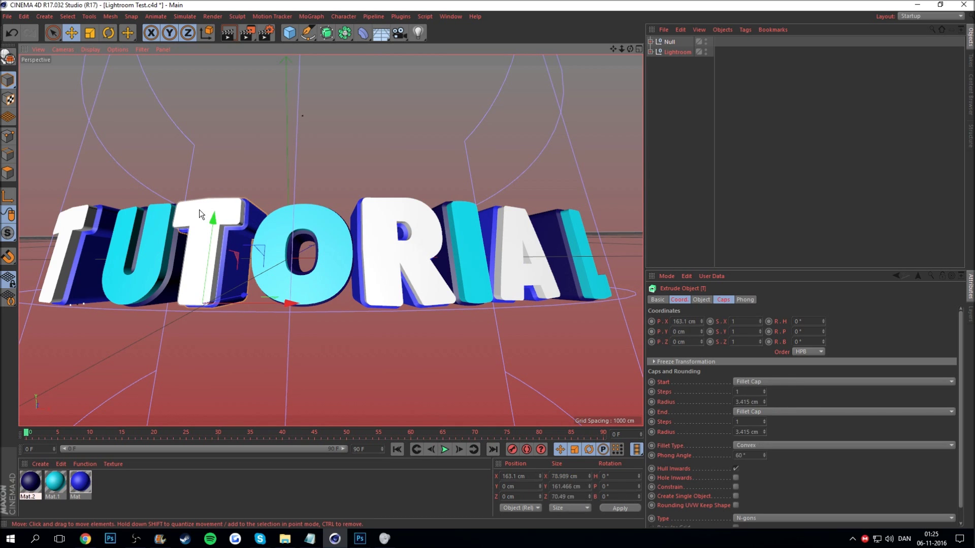
{"action": "left_click", "coordinate": [355, 217], "text": "shift"}
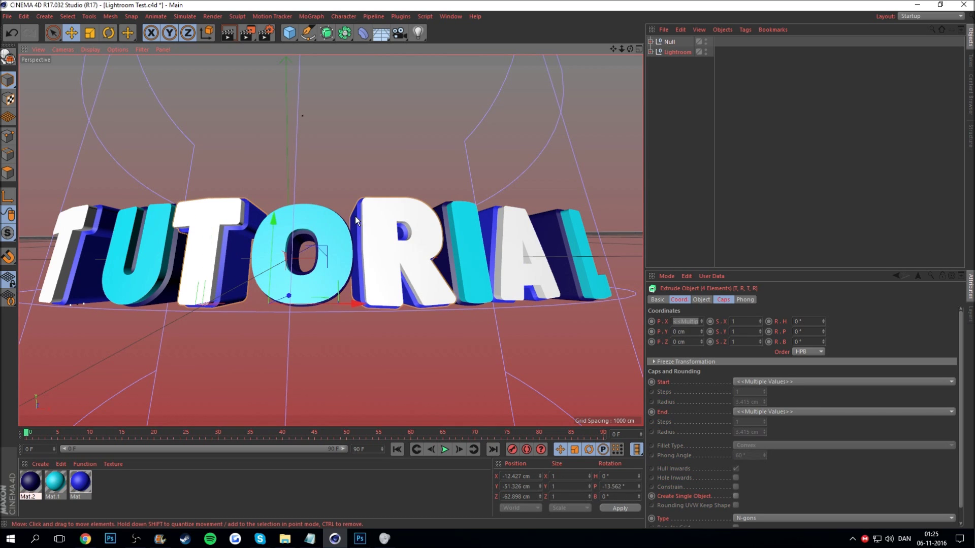
{"action": "left_click_drag", "start_coordinate": [292, 295], "coordinate": [287, 298]}
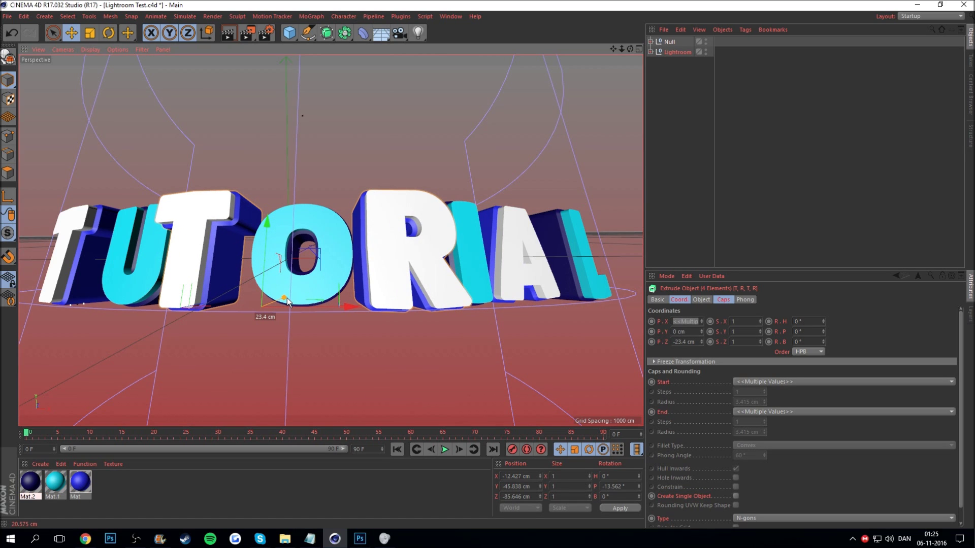
{"action": "left_click_drag", "start_coordinate": [287, 298], "coordinate": [283, 300]}
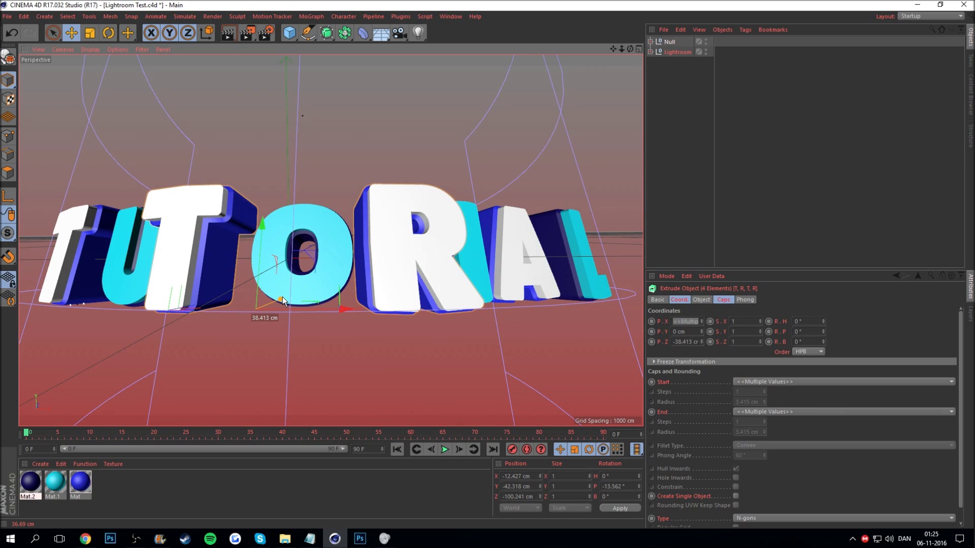